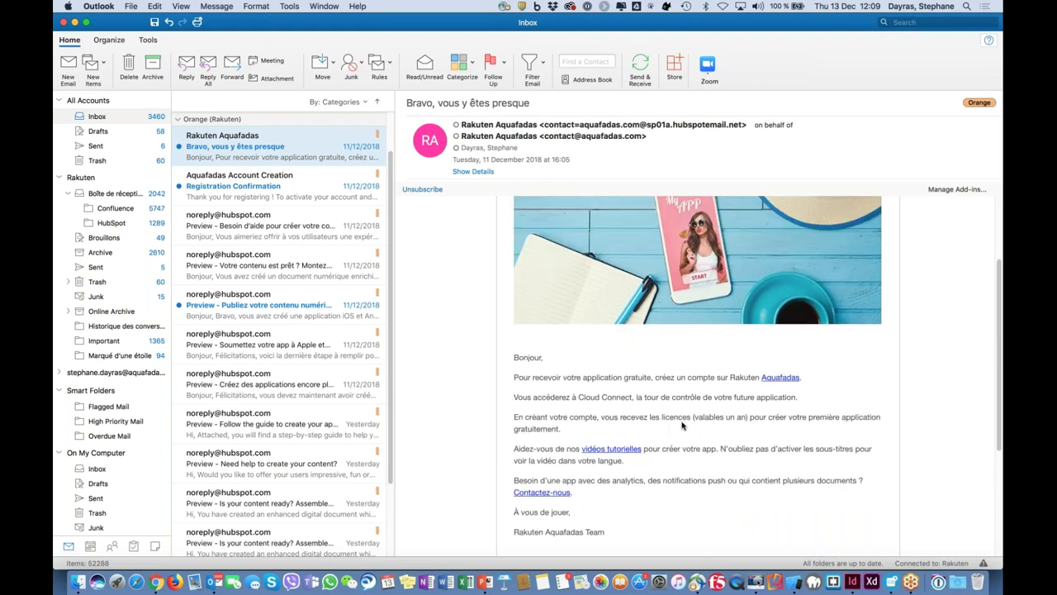
Follow the Aquafadas link in the email, look at the sign-in page and its account creation option, and close that page.
{"action": "left_click", "coordinate": [783, 379]}
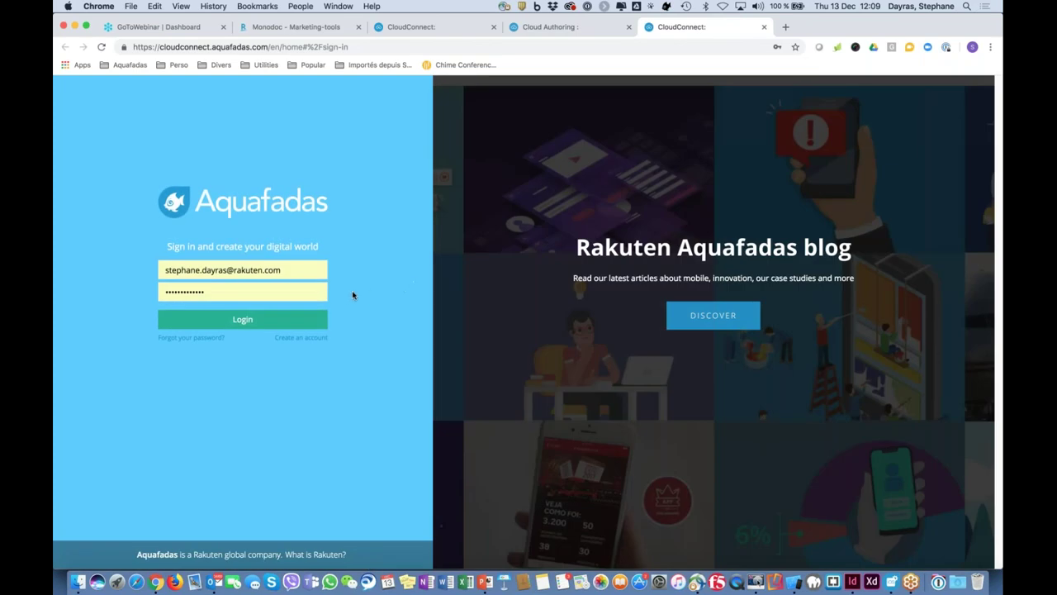
{"action": "left_click", "coordinate": [264, 270]}
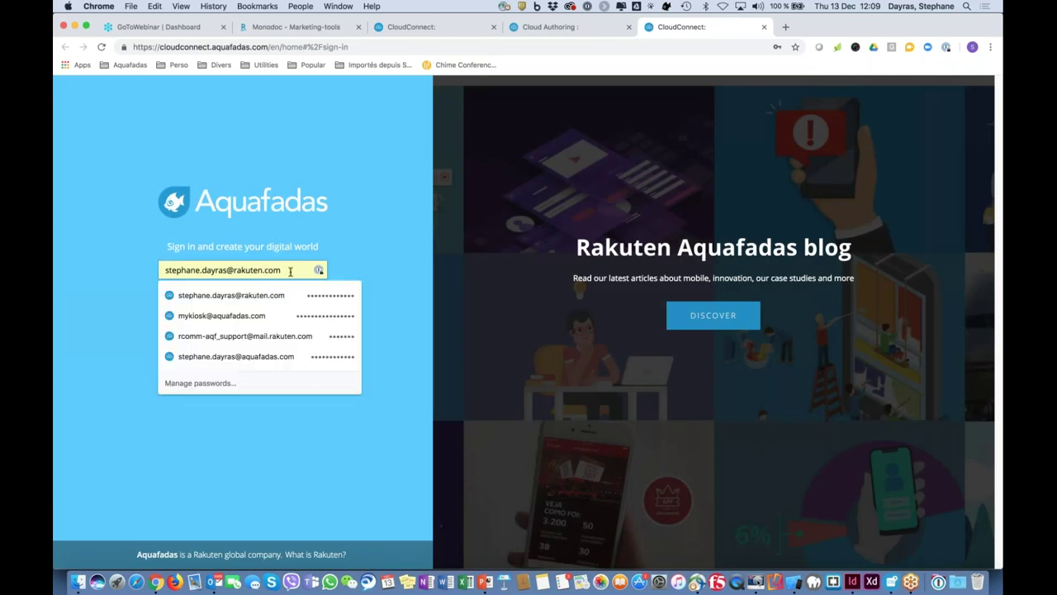
{"action": "left_click", "coordinate": [347, 243]}
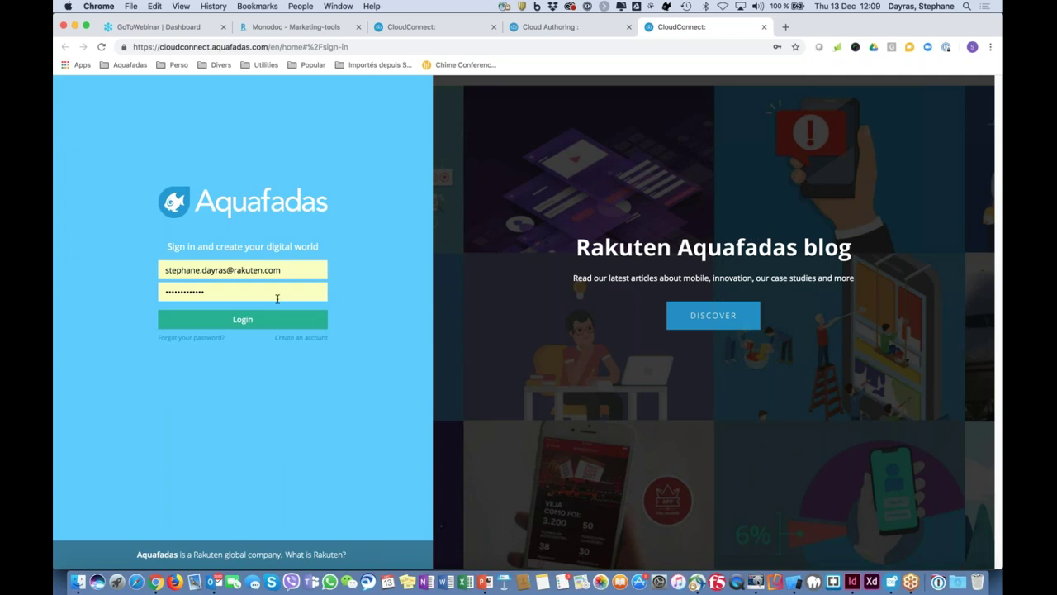
{"action": "left_click", "coordinate": [291, 341]}
{"action": "left_click", "coordinate": [764, 26]}
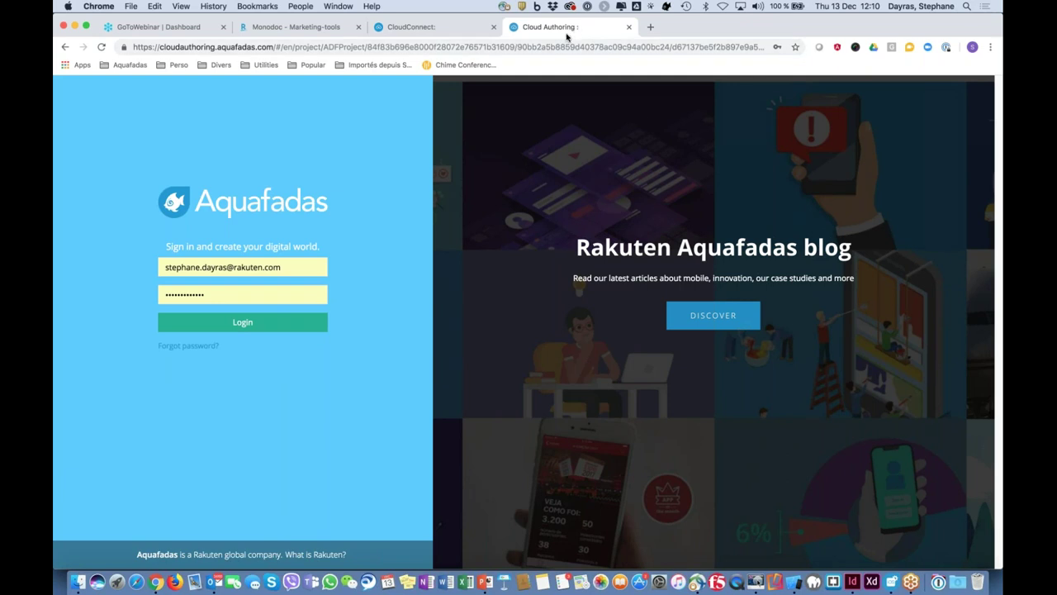
Log in to Cloud Connect with the saved account credentials.
{"action": "left_click", "coordinate": [419, 26]}
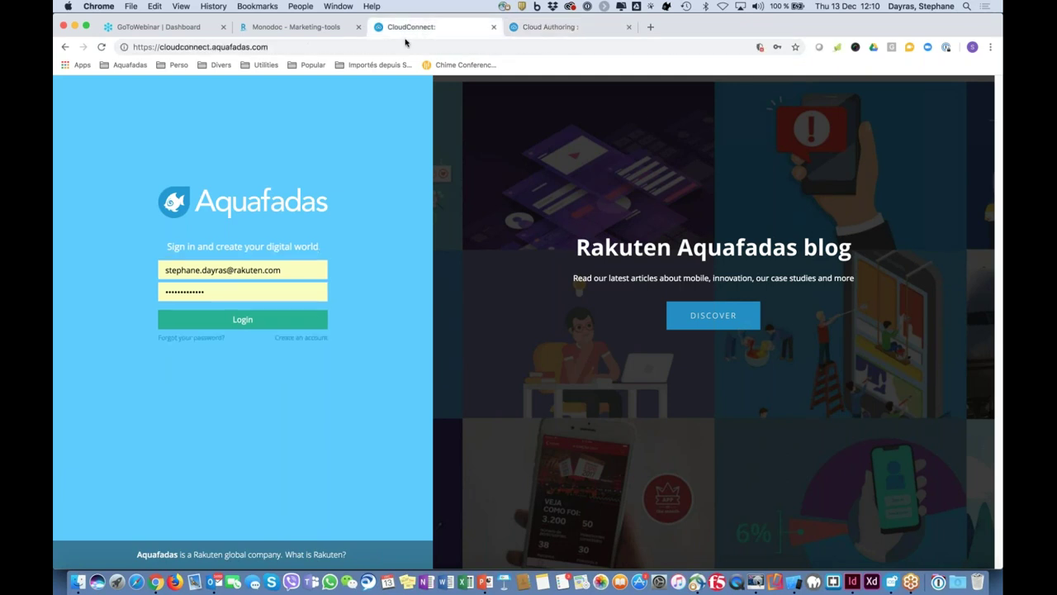
{"action": "left_click", "coordinate": [252, 322]}
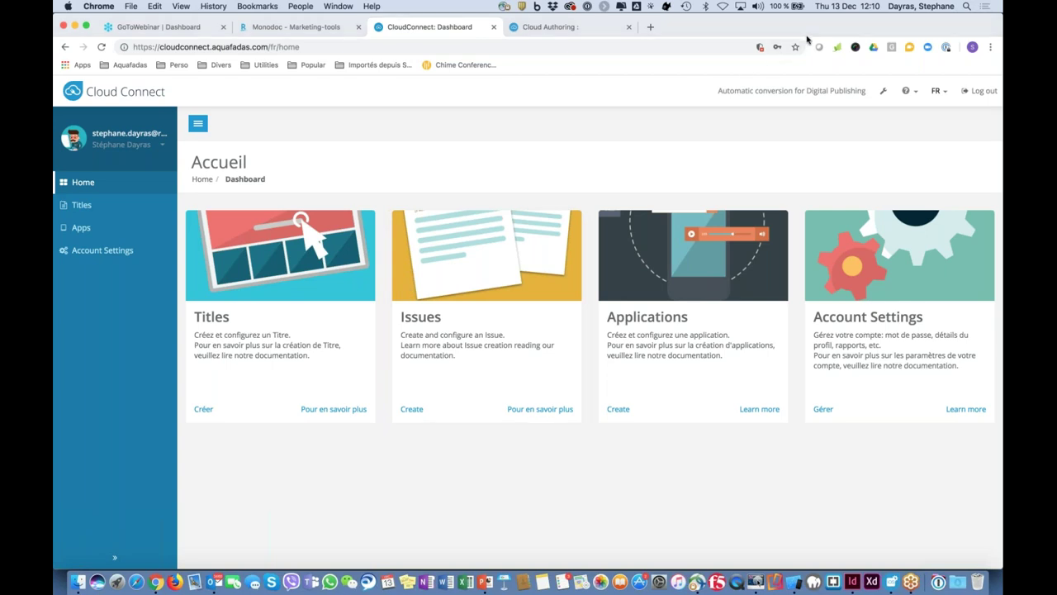
{"action": "key", "text": "ctrl+super+f"}
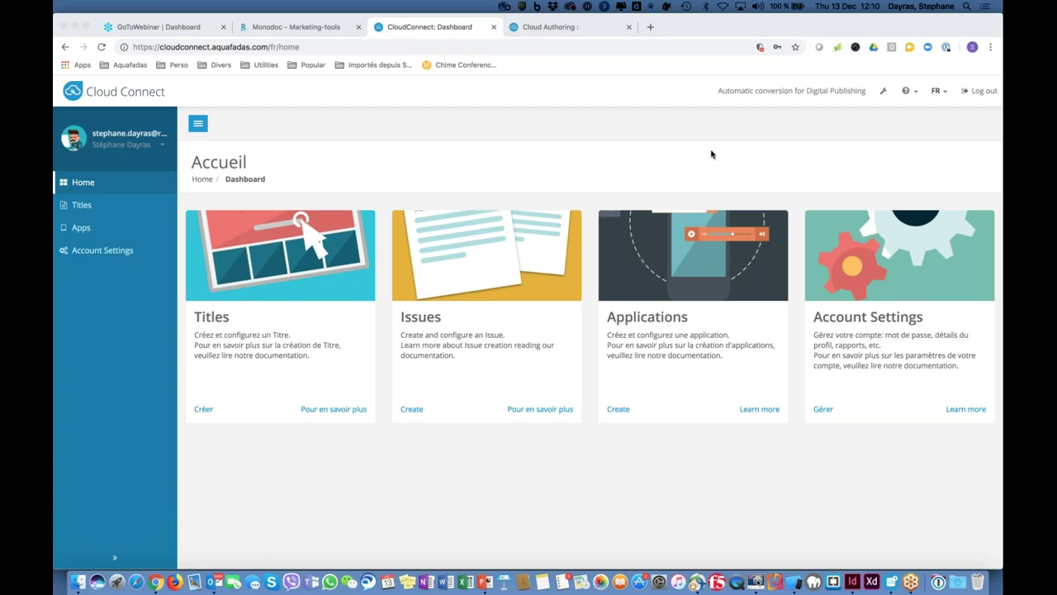
Show the available interface languages in Cloud Connect and go to the Tools page.
{"action": "left_click", "coordinate": [940, 91]}
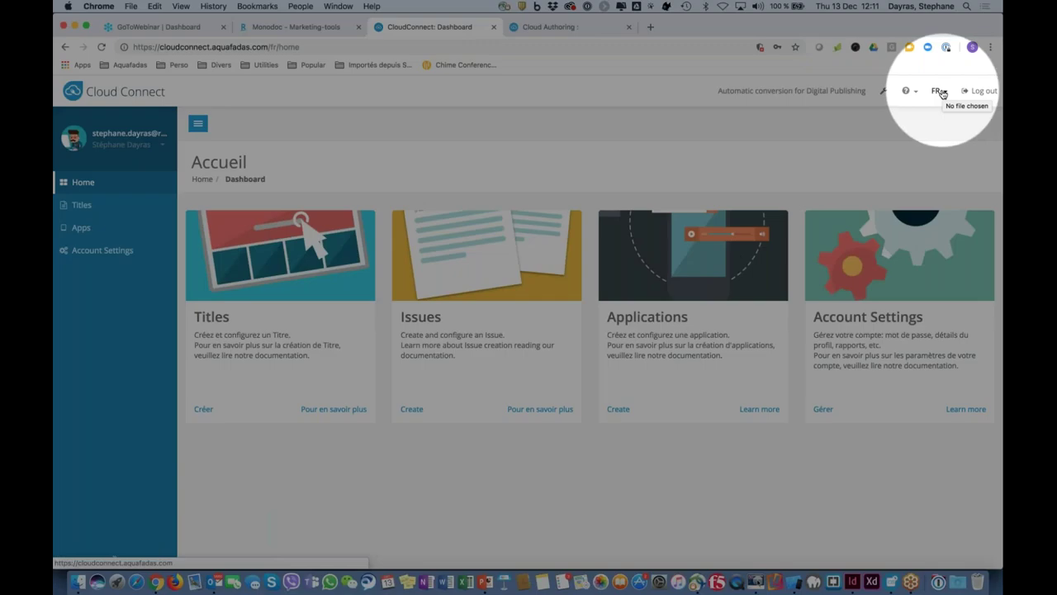
{"action": "left_click", "coordinate": [941, 93]}
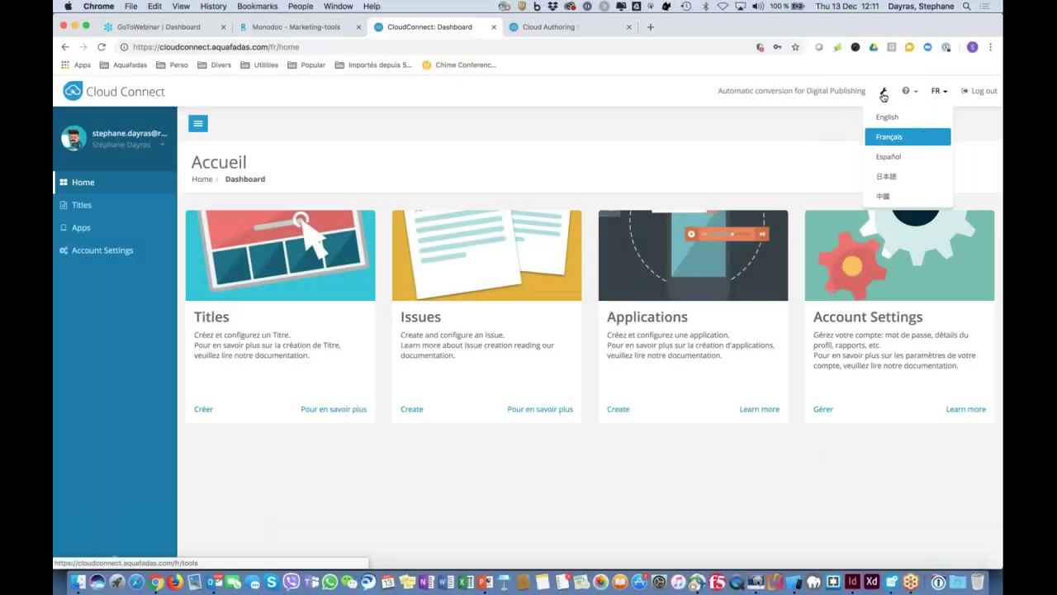
{"action": "left_click", "coordinate": [883, 94]}
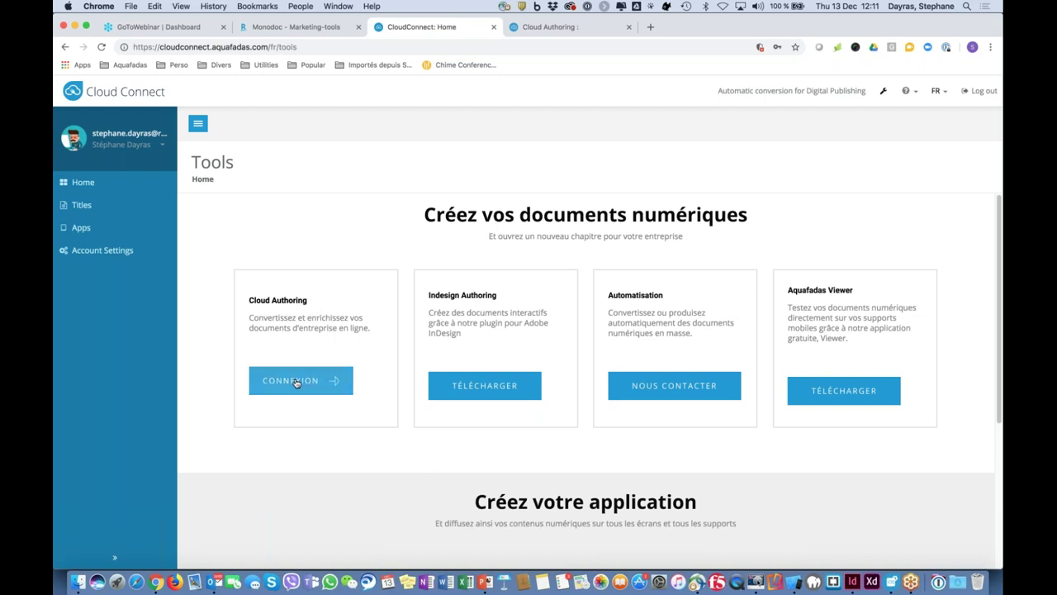
Log in to Cloud Authoring with the saved credentials and return to the Cloud Connect Tools page.
{"action": "left_click", "coordinate": [561, 28]}
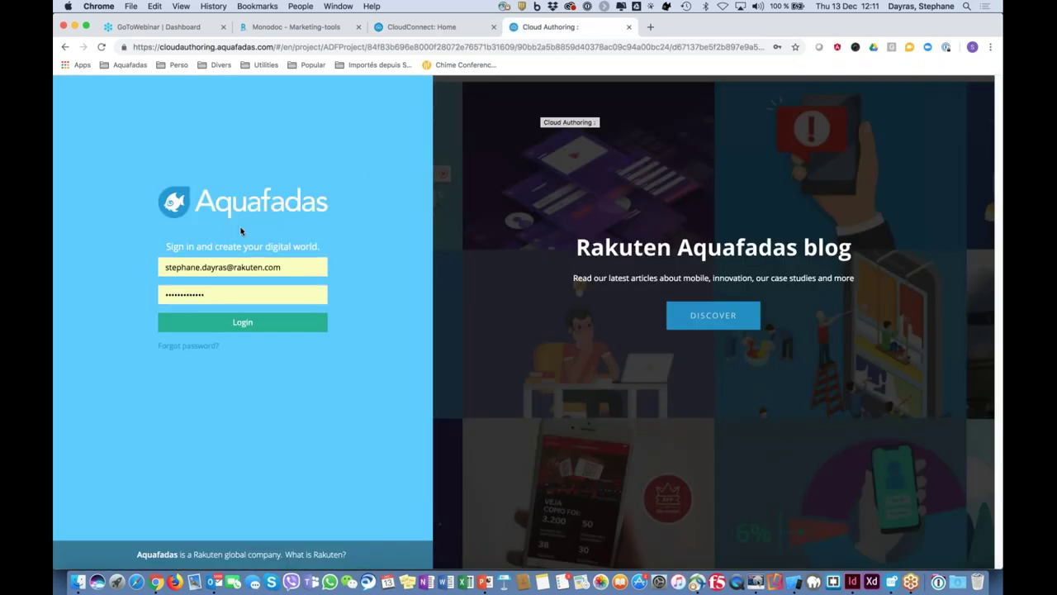
{"action": "left_click", "coordinate": [232, 327]}
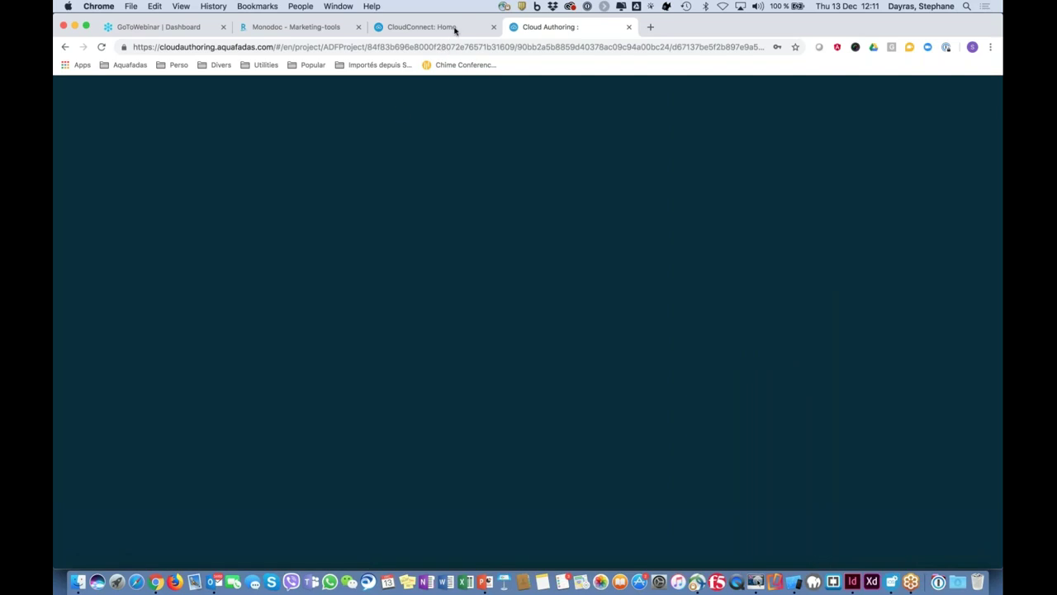
{"action": "left_click", "coordinate": [456, 28]}
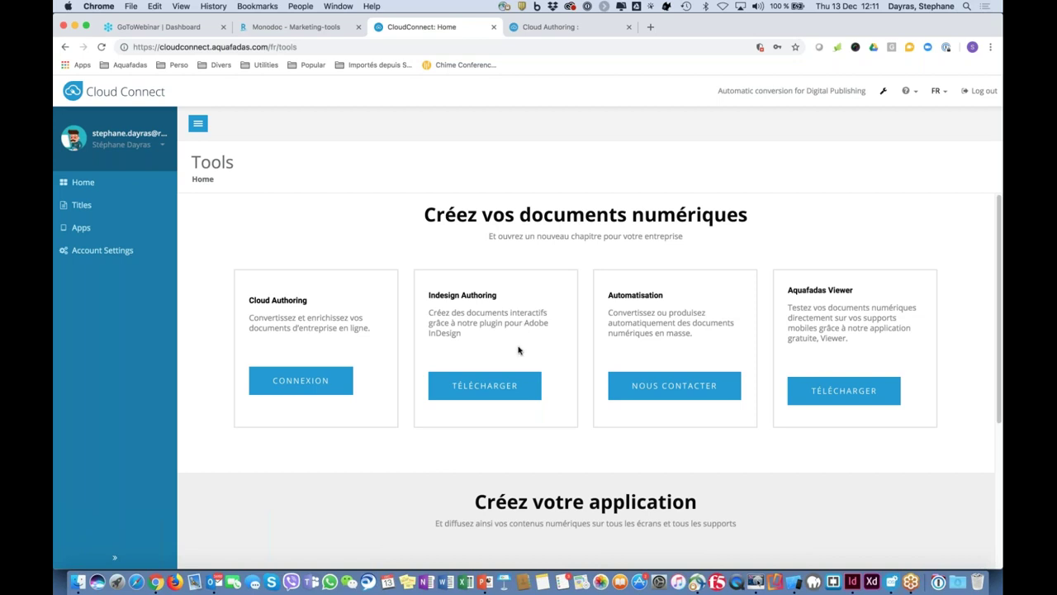
Look at the InDesign Authoring plugin download page and return to the Tools page.
{"action": "left_click", "coordinate": [479, 388]}
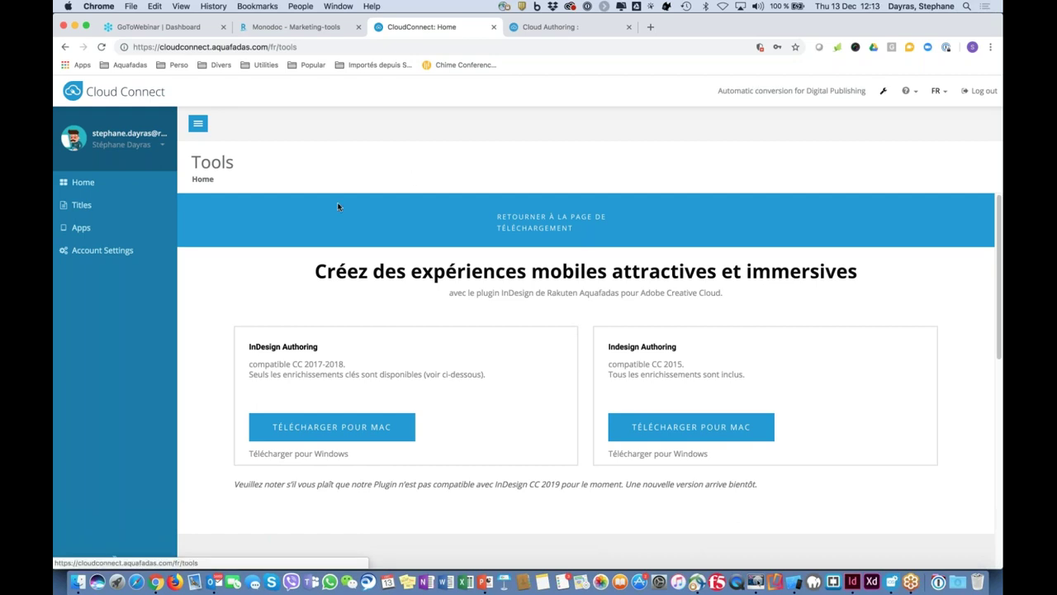
{"action": "left_click", "coordinate": [140, 183]}
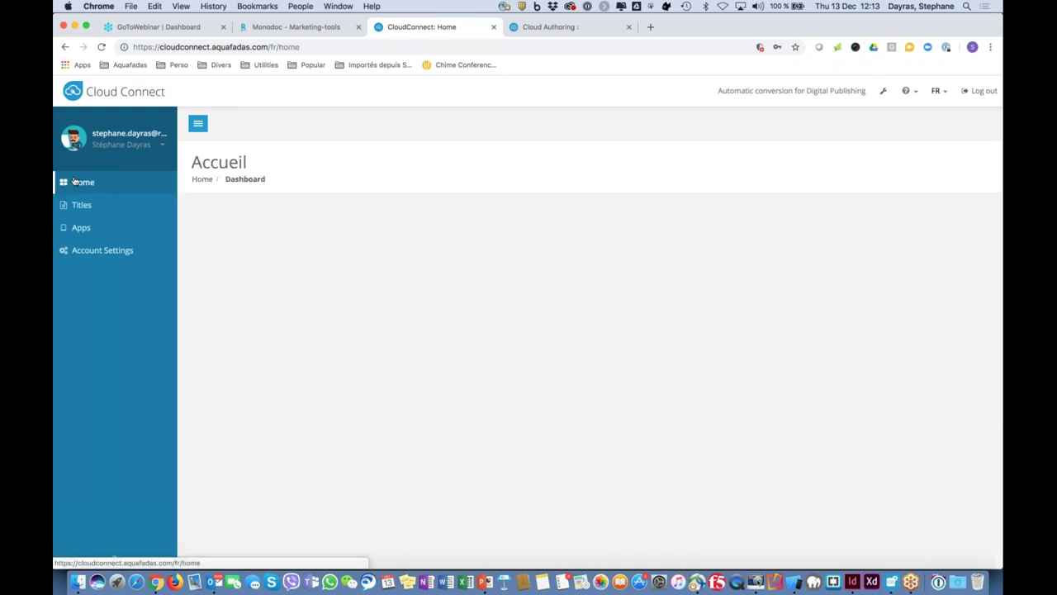
{"action": "left_click", "coordinate": [882, 93]}
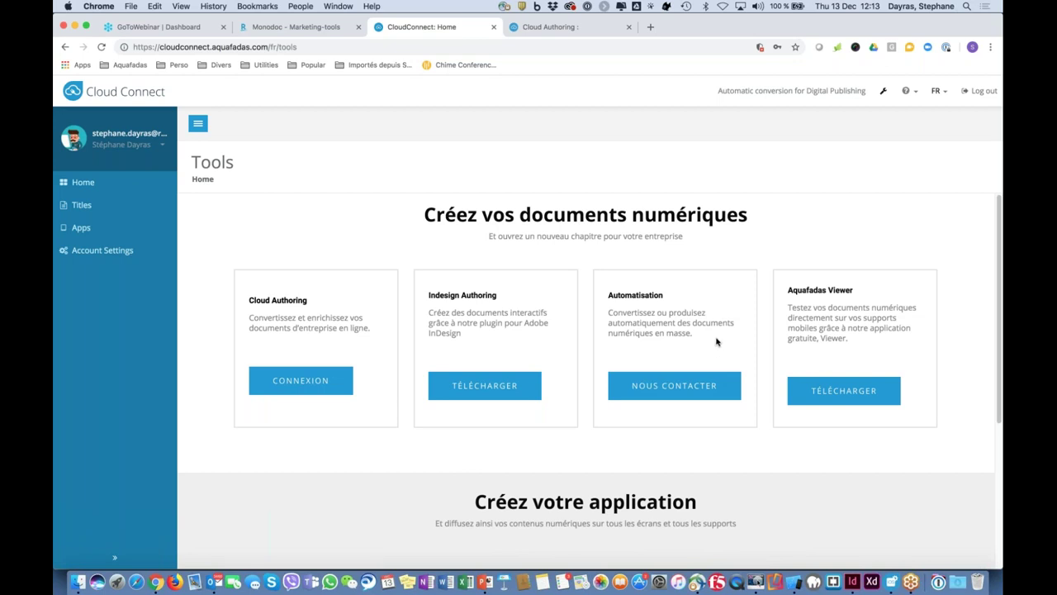
Start the Aquafadas Viewer download and reload the Tools page by way of the dashboard.
{"action": "left_click", "coordinate": [844, 391]}
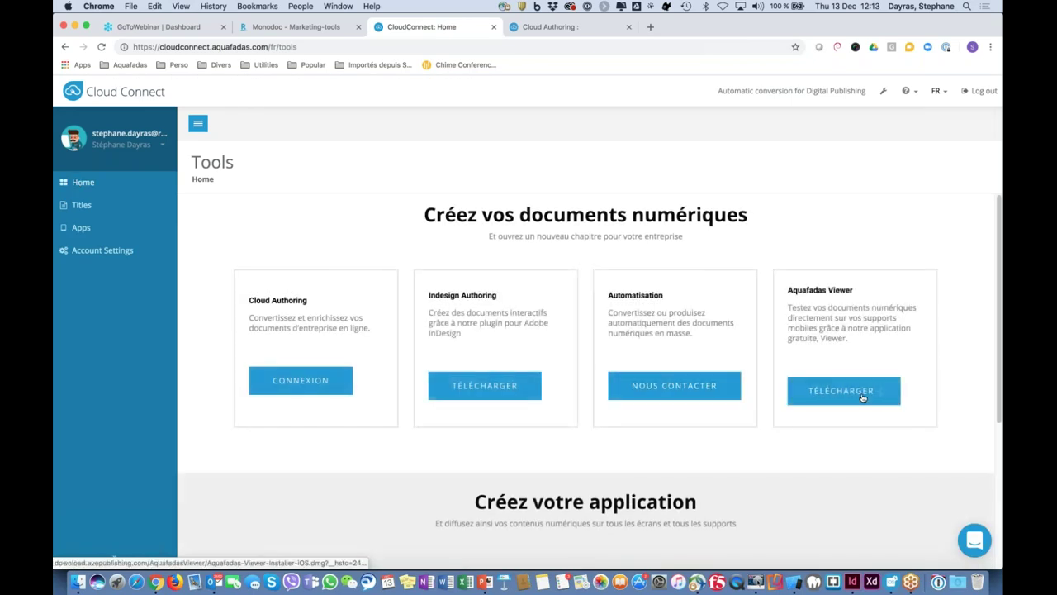
{"action": "left_click", "coordinate": [849, 395]}
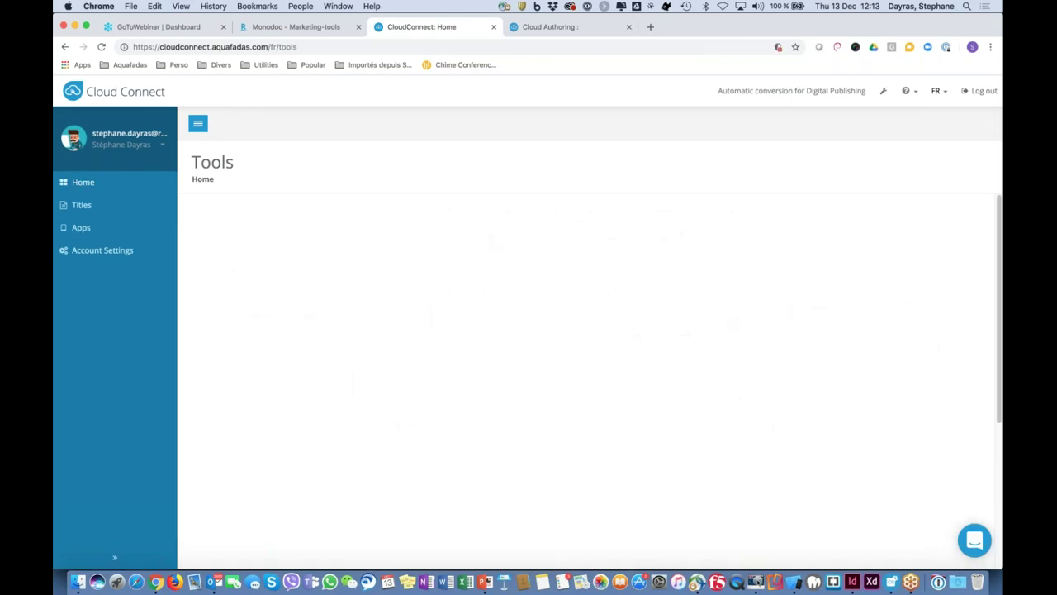
{"action": "scroll", "coordinate": [707, 372], "scroll_direction": "down", "scroll_amount": 5}
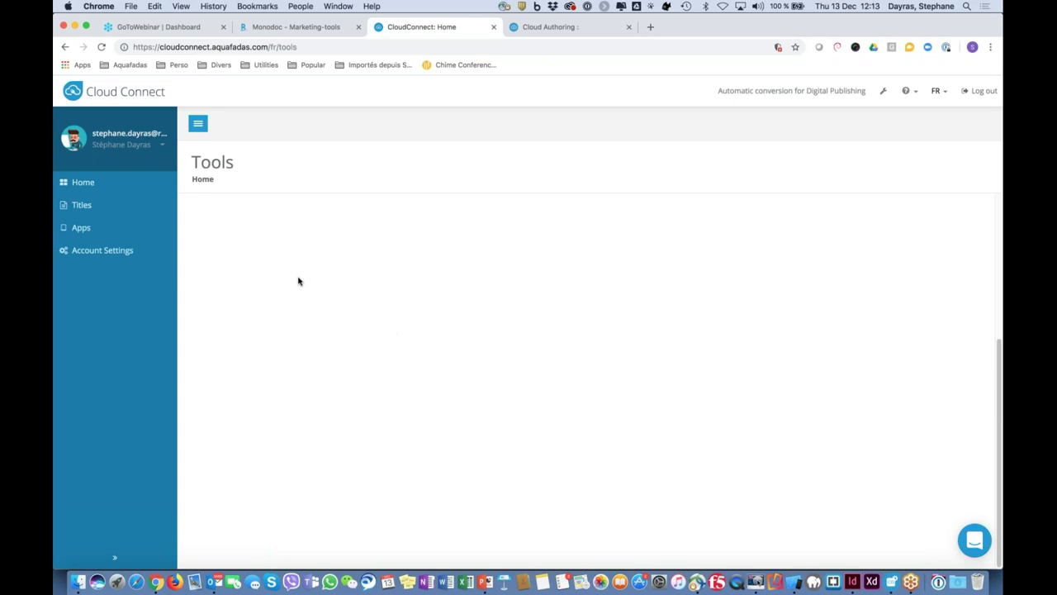
{"action": "left_click", "coordinate": [83, 181]}
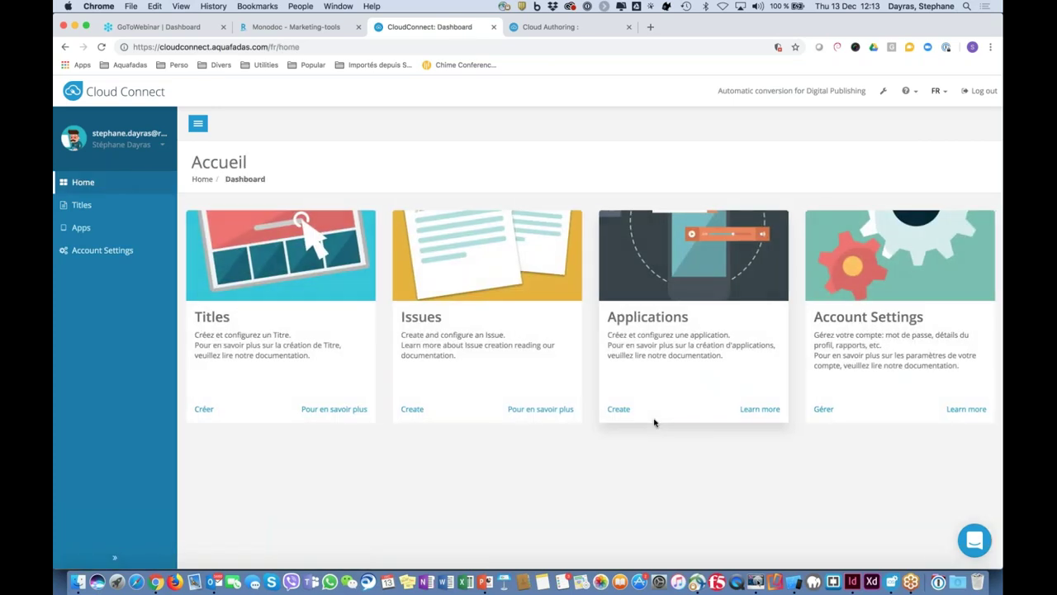
{"action": "left_click", "coordinate": [883, 91]}
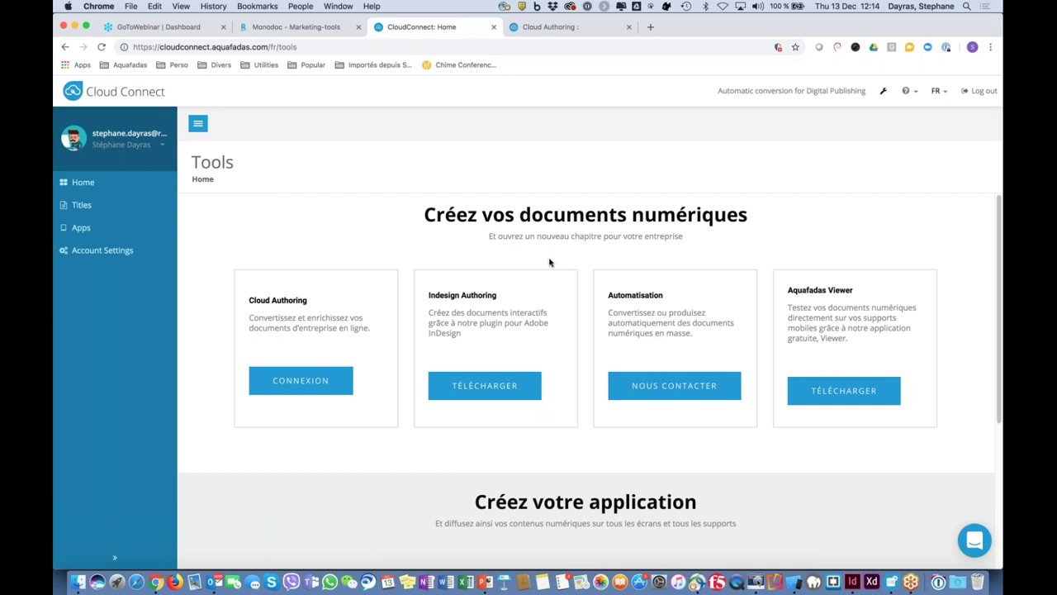
Review the iOS, Android and developer tools offered for creating an application on the Tools page.
{"action": "left_click", "coordinate": [795, 583]}
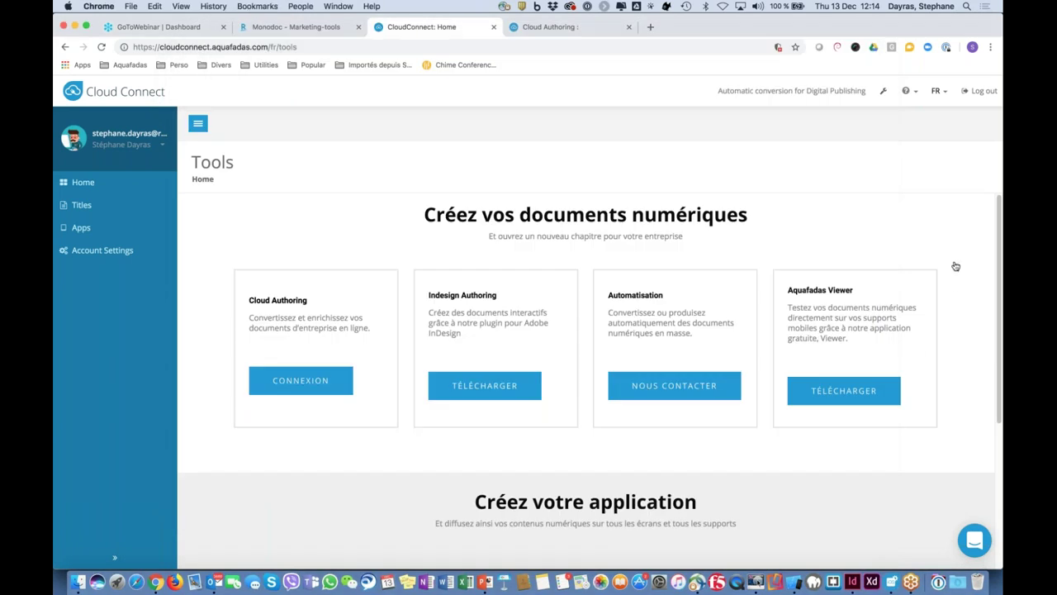
{"action": "left_click", "coordinate": [954, 283]}
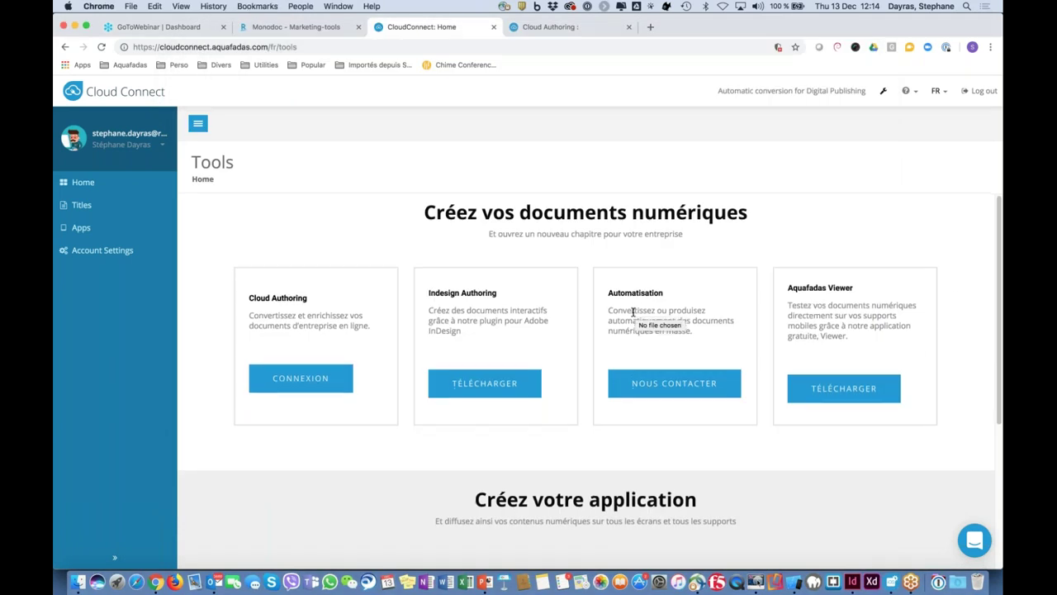
{"action": "scroll", "coordinate": [639, 314], "scroll_direction": "down", "scroll_amount": 4}
{"action": "scroll", "coordinate": [633, 317], "scroll_direction": "down", "scroll_amount": 2}
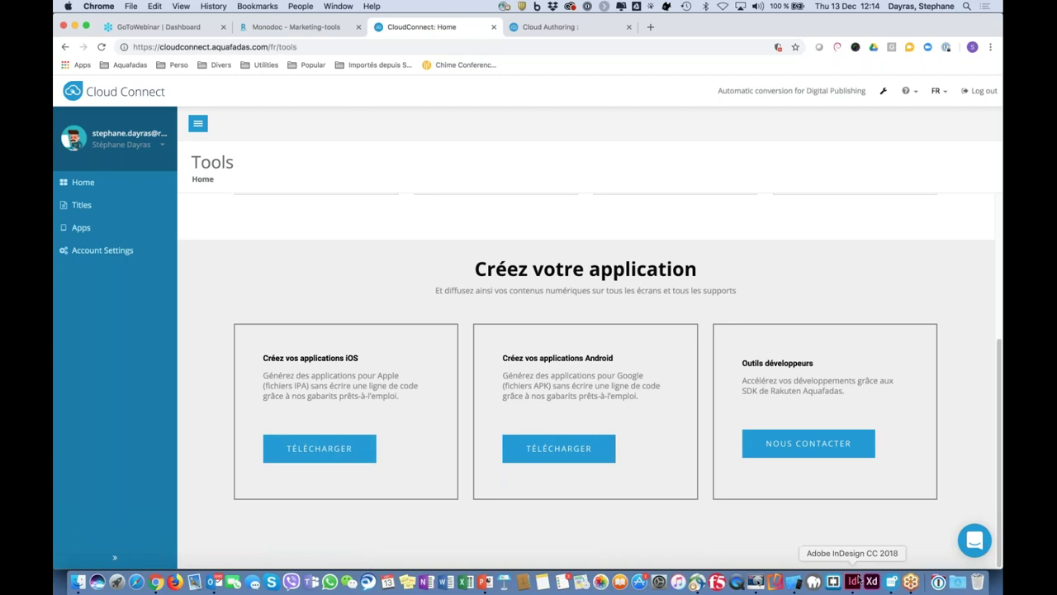
{"action": "scroll", "coordinate": [613, 422], "scroll_direction": "up", "scroll_amount": 3}
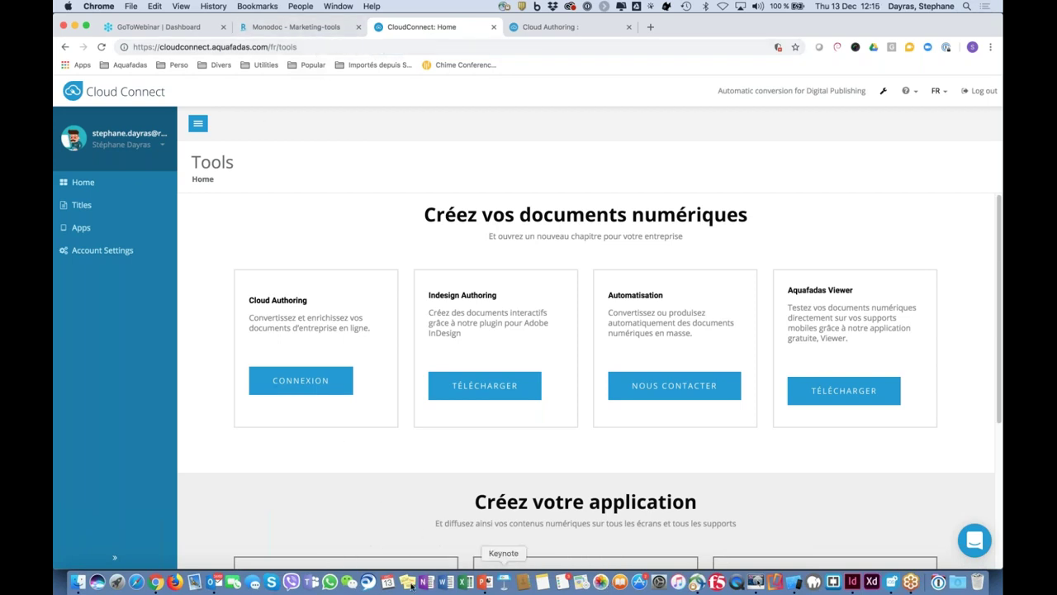
Switch to Outlook and read the Registration Confirmation and "Besoin d'aide pour créer votre contenu ?" emails.
{"action": "left_click", "coordinate": [215, 582]}
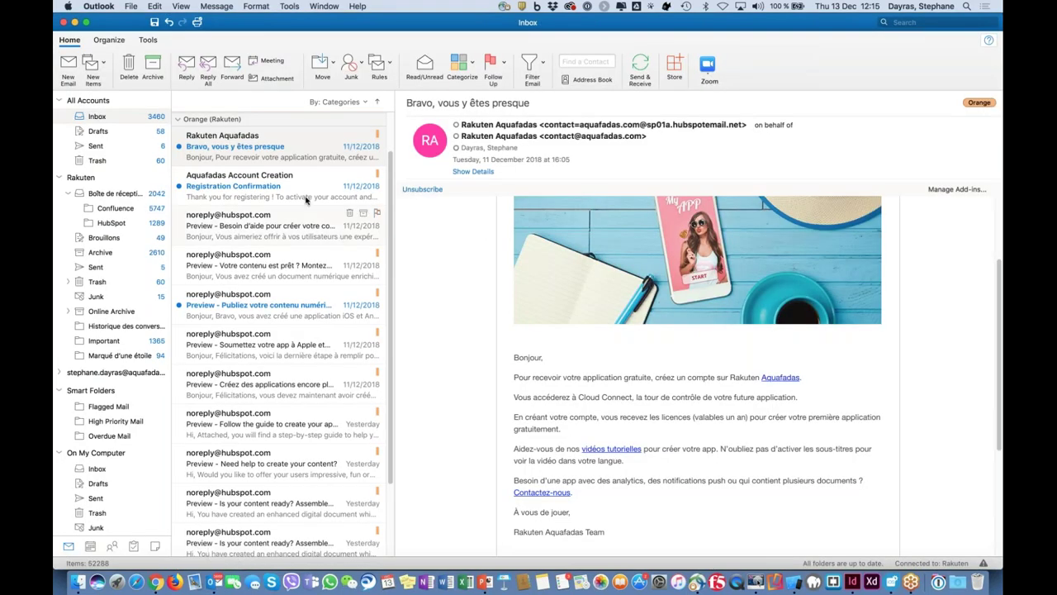
{"action": "left_click", "coordinate": [288, 184]}
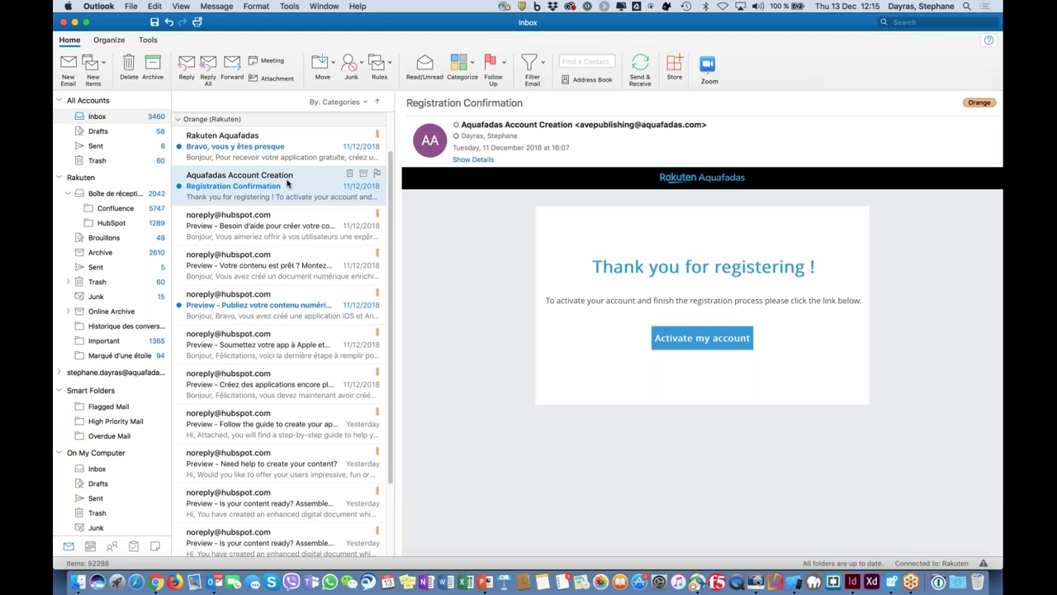
{"action": "left_click", "coordinate": [279, 225]}
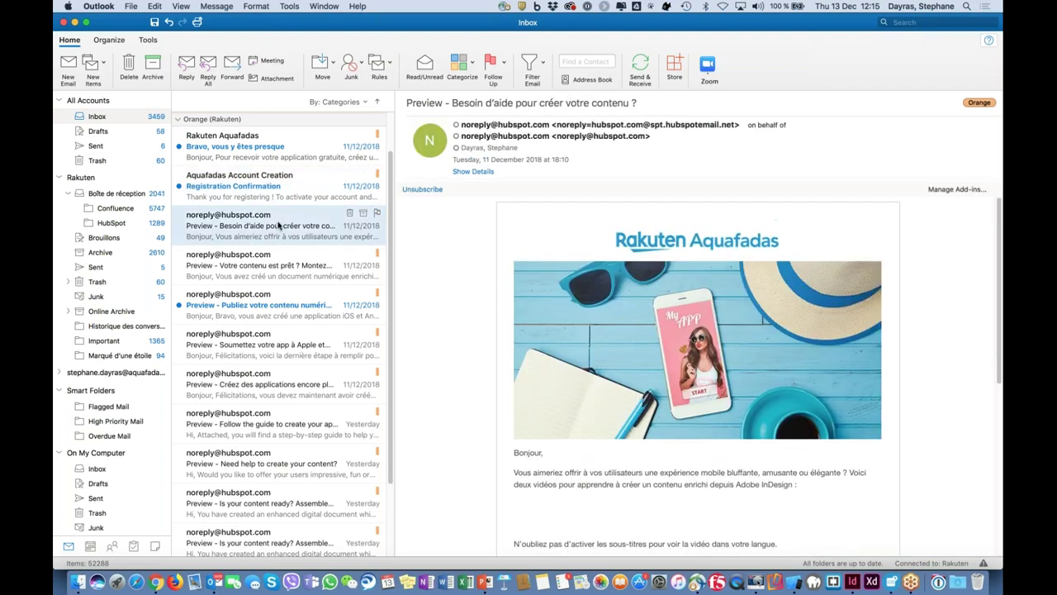
{"action": "scroll", "coordinate": [647, 365], "scroll_direction": "down", "scroll_amount": 5}
{"action": "scroll", "coordinate": [646, 364], "scroll_direction": "down", "scroll_amount": 3}
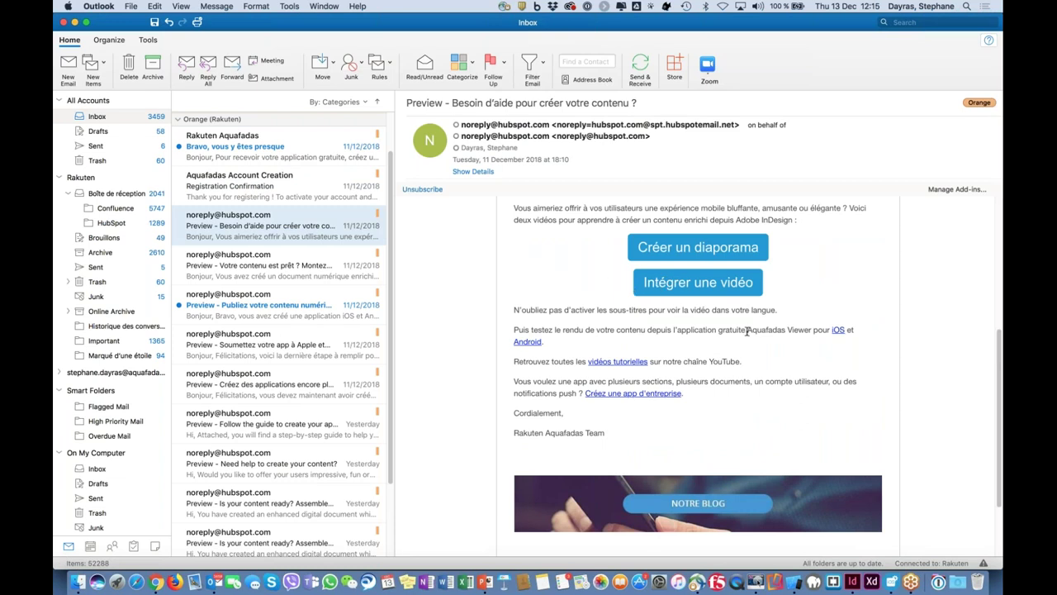
Open the tutorial videos link in the "Bravo, vous y êtes presque" email.
{"action": "left_click", "coordinate": [307, 164]}
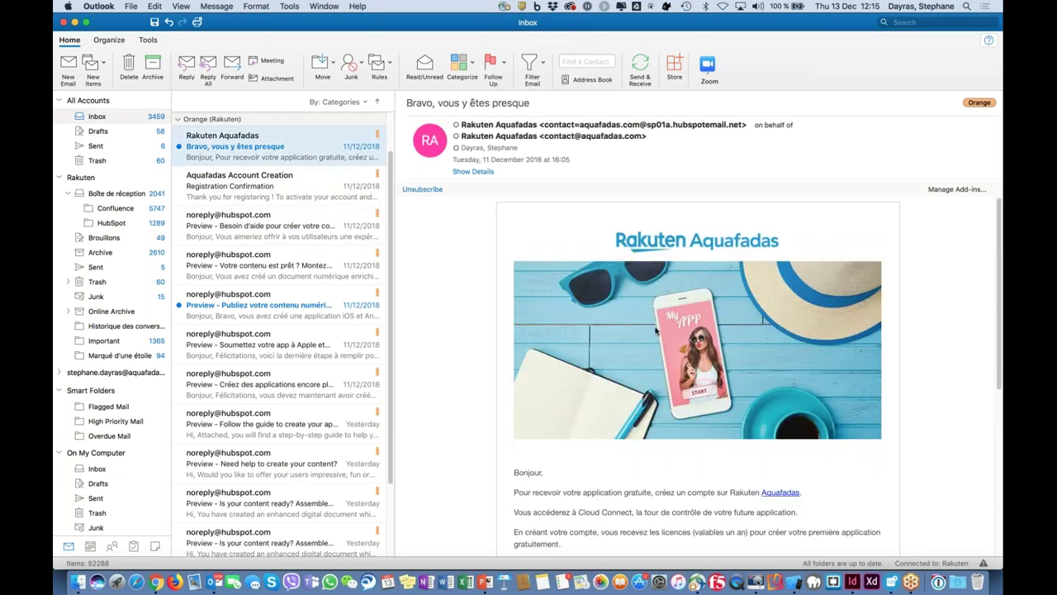
{"action": "scroll", "coordinate": [655, 347], "scroll_direction": "down", "scroll_amount": 2}
{"action": "left_click", "coordinate": [605, 515]}
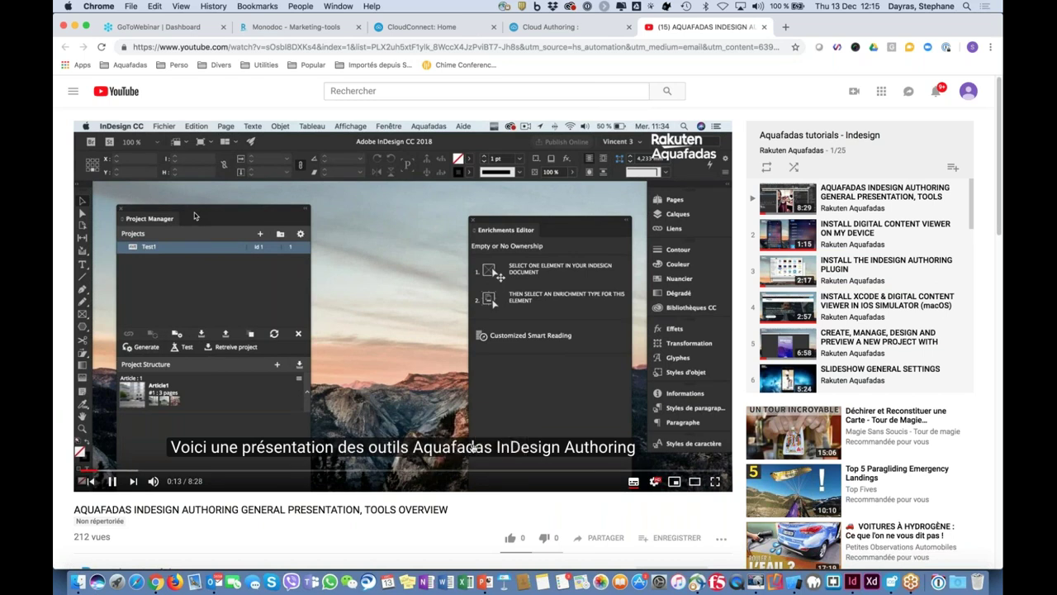
Switch the subtitles of the InDesign authoring overview video to Anglais.
{"action": "left_click", "coordinate": [654, 482]}
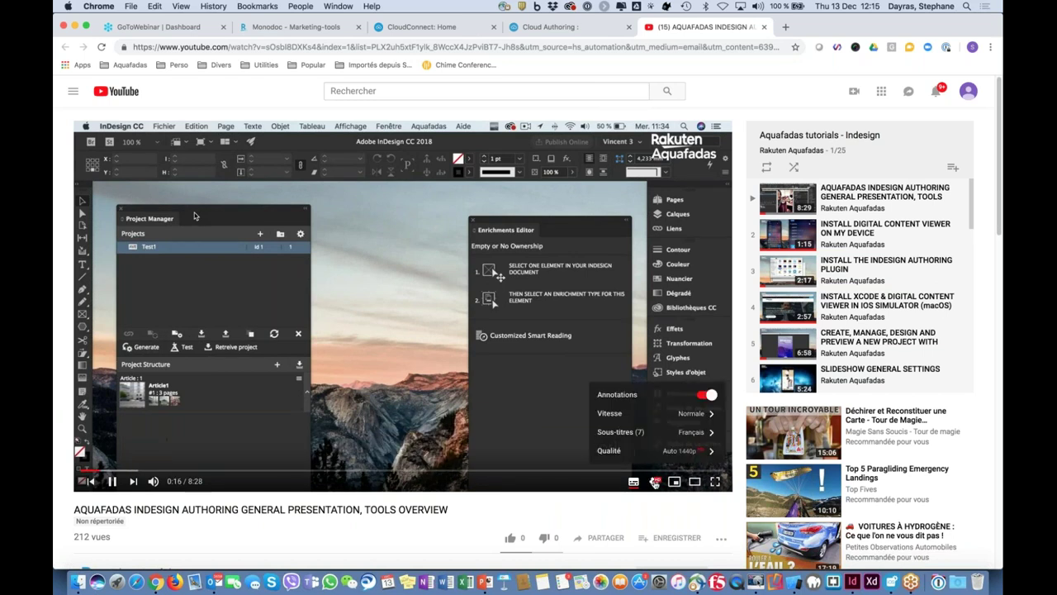
{"action": "left_click", "coordinate": [650, 434]}
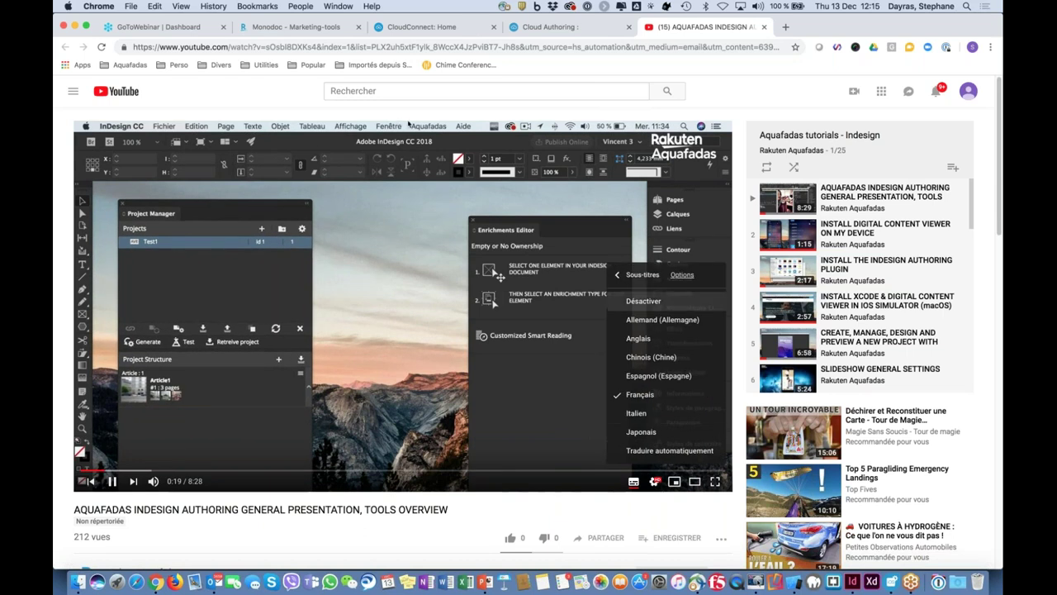
{"action": "left_click", "coordinate": [637, 338]}
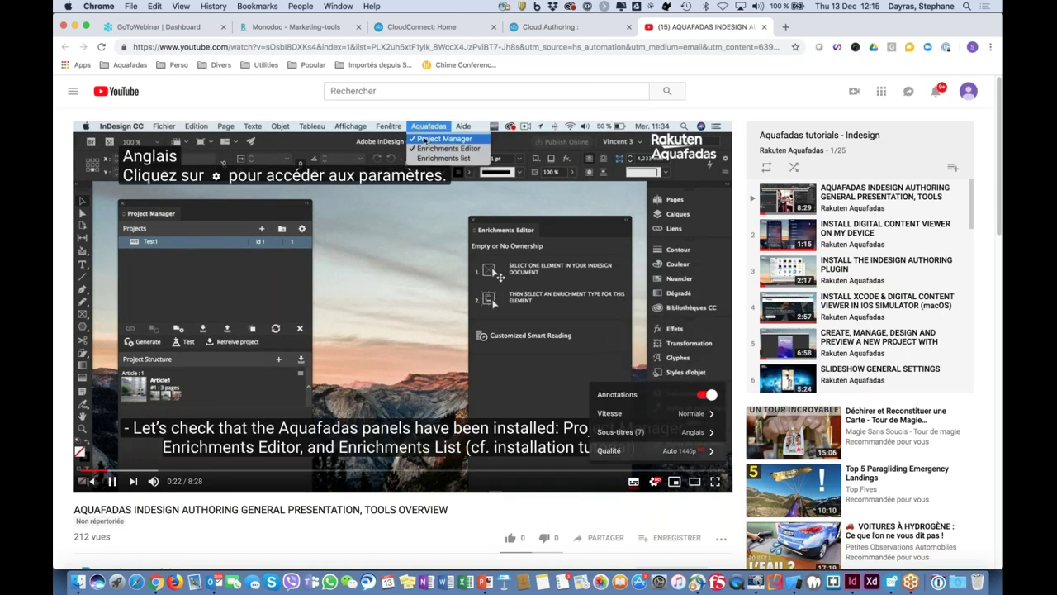
Turn off the tutorial video's subtitles and pause its playback.
{"action": "left_click", "coordinate": [652, 440]}
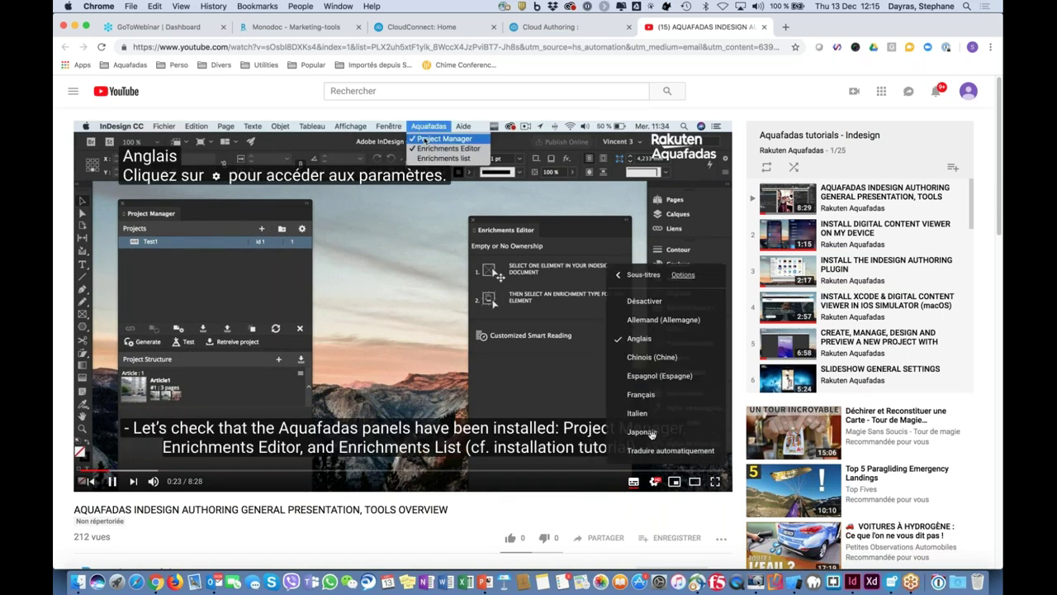
{"action": "left_click", "coordinate": [640, 303]}
{"action": "left_click", "coordinate": [113, 481]}
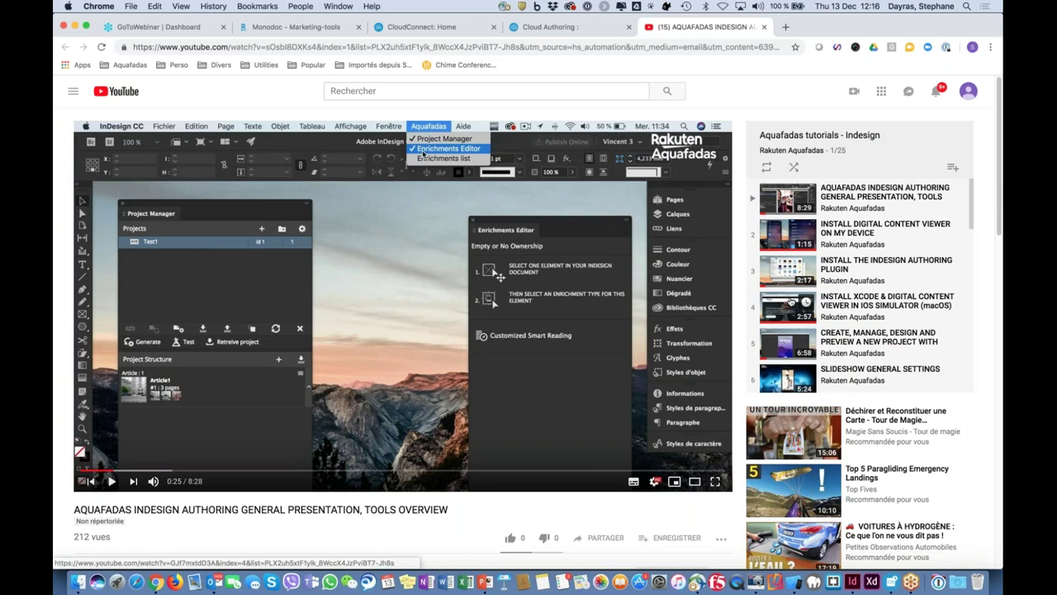
Look through the whole "Aquafadas tutorials - Indesign" playlist and return to its beginning.
{"action": "scroll", "coordinate": [814, 304], "scroll_direction": "down", "scroll_amount": 5}
{"action": "scroll", "coordinate": [816, 304], "scroll_direction": "down", "scroll_amount": 7}
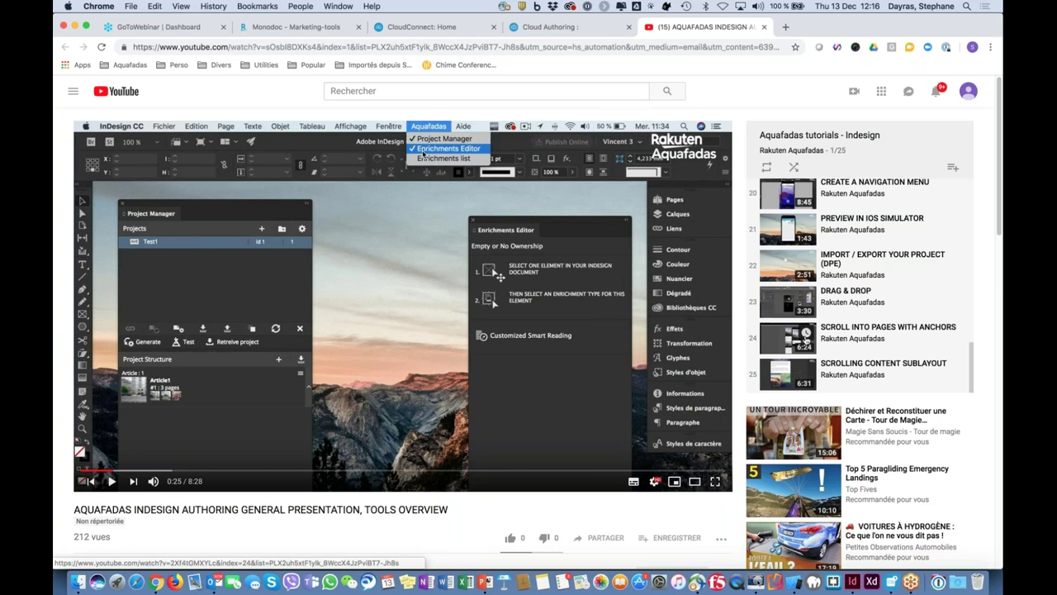
{"action": "scroll", "coordinate": [810, 340], "scroll_direction": "up", "scroll_amount": 12}
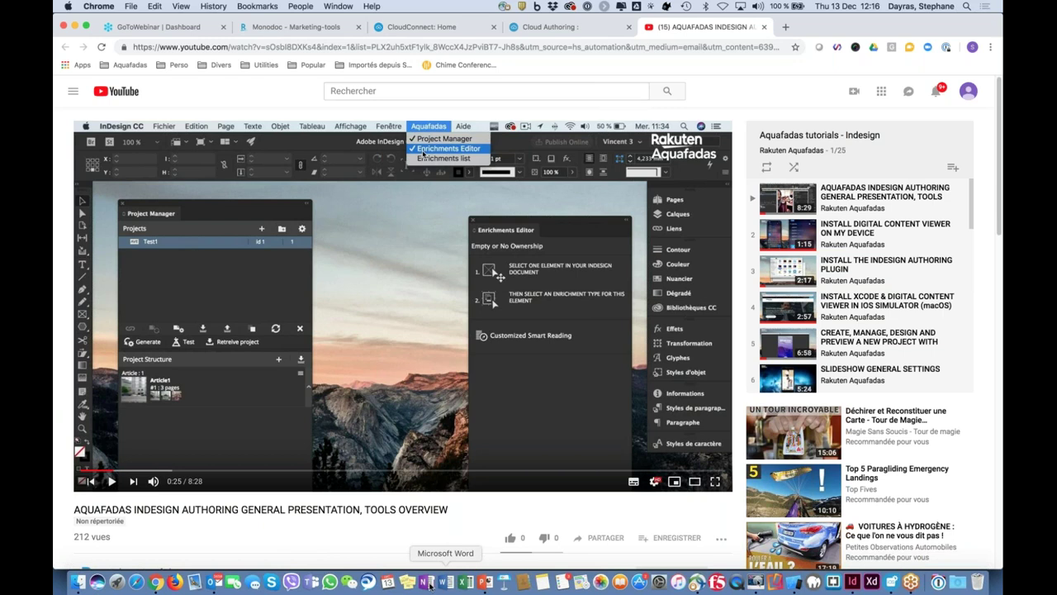
Switch to Outlook and read the "Preview - Publiez votre contenu numérique dans votre app" email.
{"action": "left_click", "coordinate": [214, 582]}
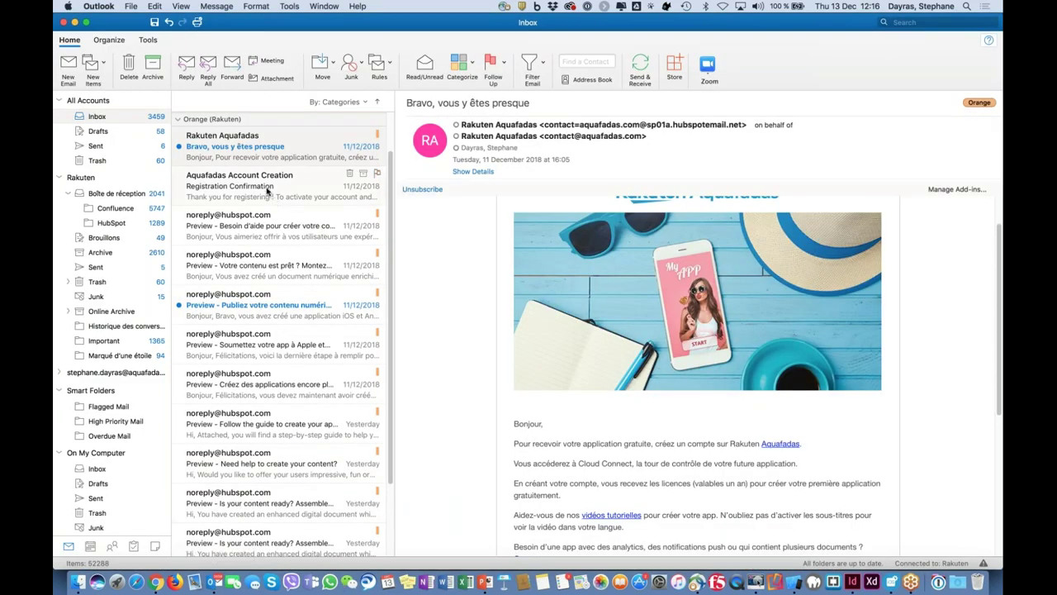
{"action": "left_click", "coordinate": [269, 309]}
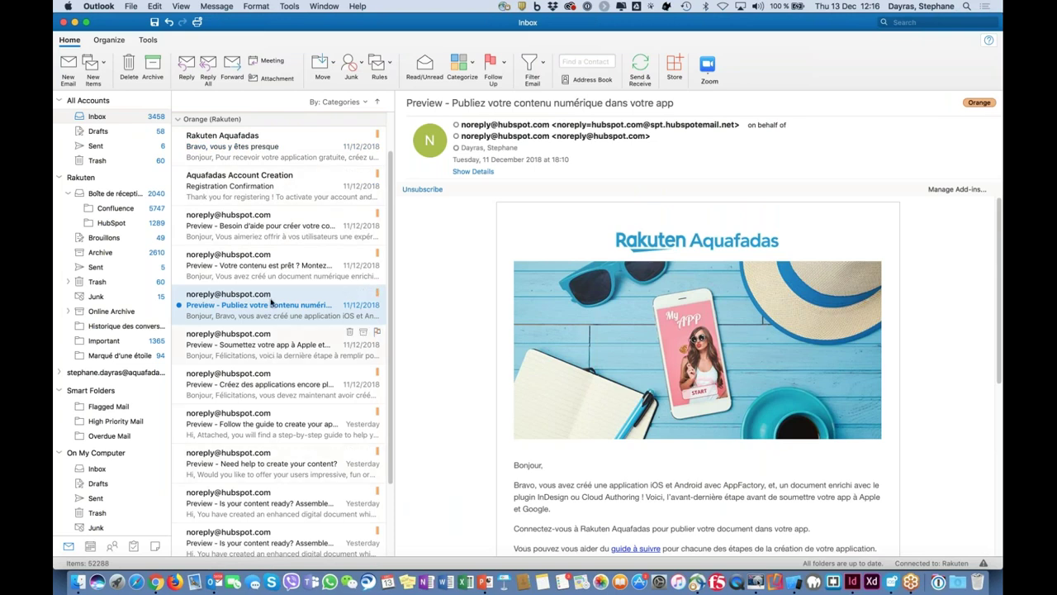
{"action": "scroll", "coordinate": [534, 318], "scroll_direction": "down", "scroll_amount": 3}
{"action": "scroll", "coordinate": [535, 324], "scroll_direction": "up", "scroll_amount": 3}
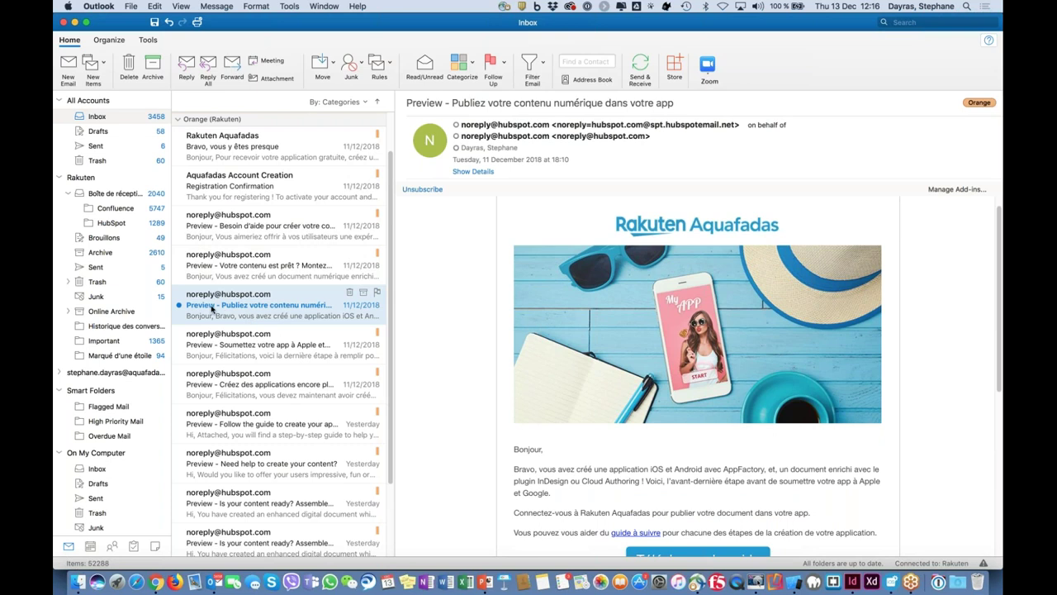
{"action": "scroll", "coordinate": [576, 344], "scroll_direction": "down", "scroll_amount": 4}
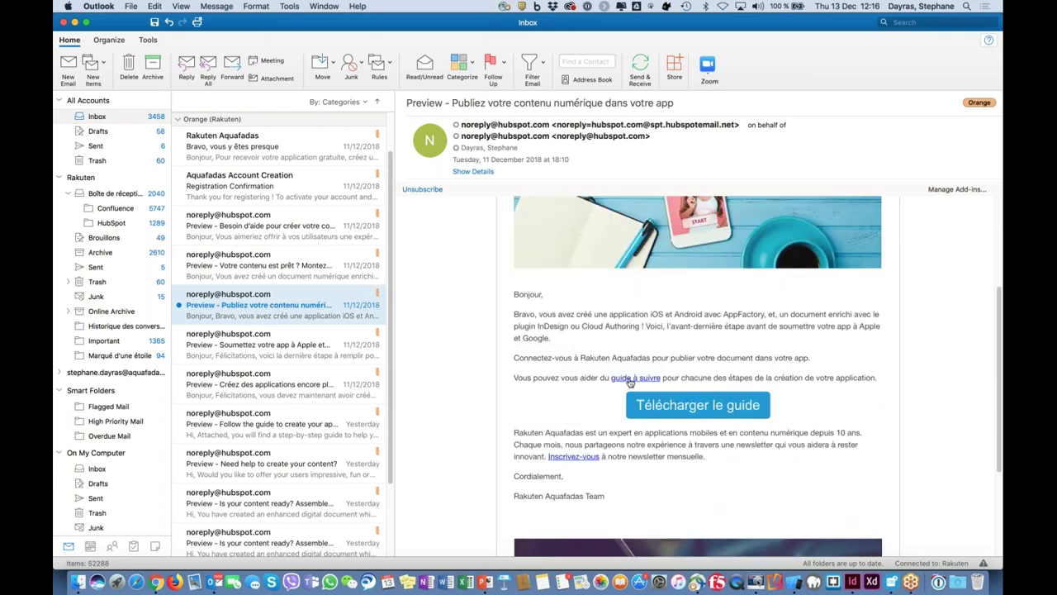
Open the "guide à suivre" link in the email and read the guide through the numbered steps on its third page.
{"action": "left_click", "coordinate": [630, 379]}
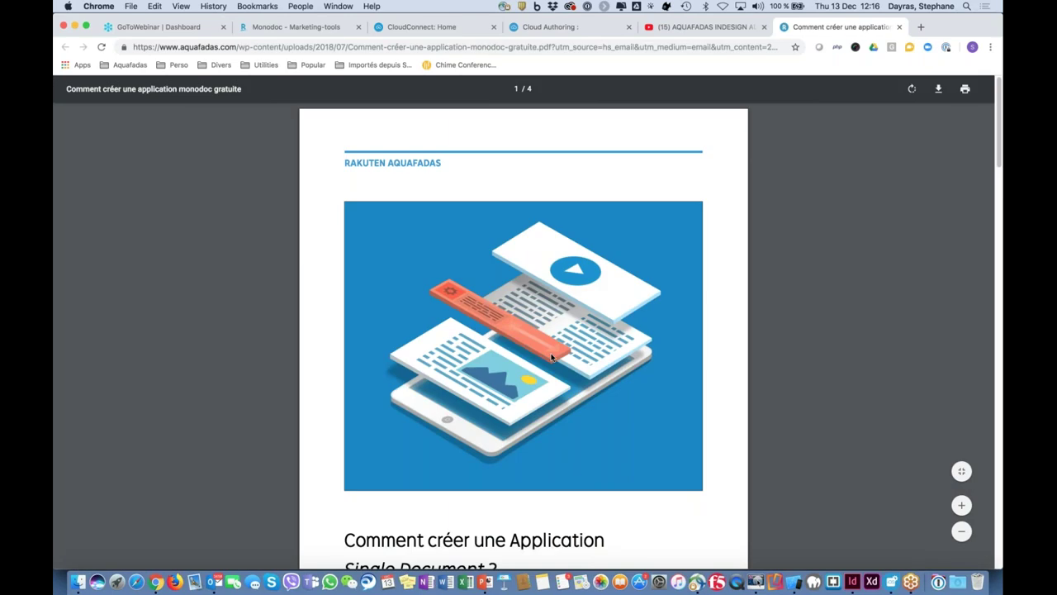
{"action": "scroll", "coordinate": [551, 357], "scroll_direction": "down", "scroll_amount": 5}
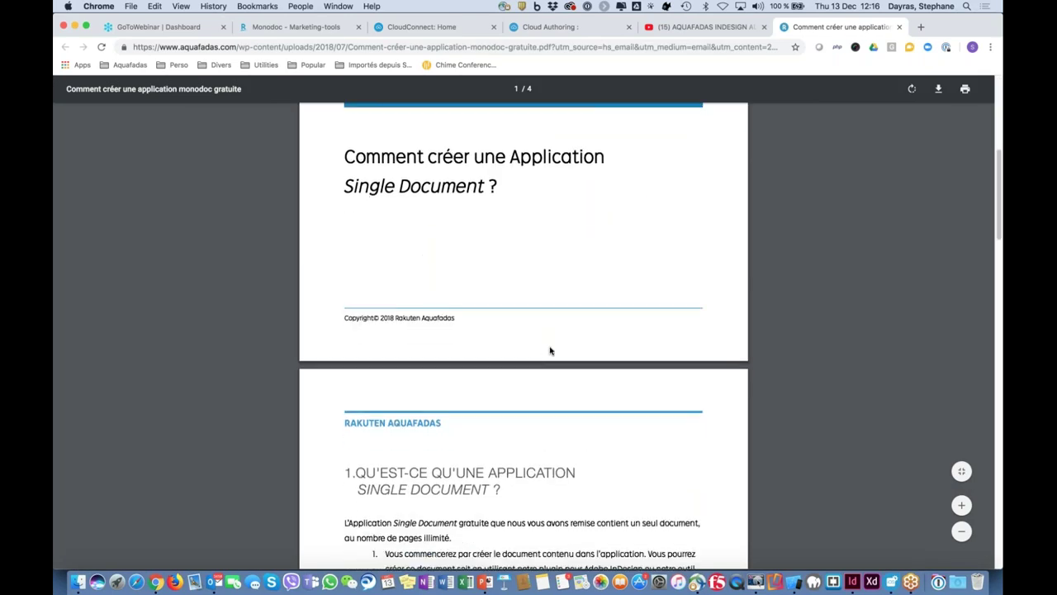
{"action": "scroll", "coordinate": [554, 351], "scroll_direction": "down", "scroll_amount": 8}
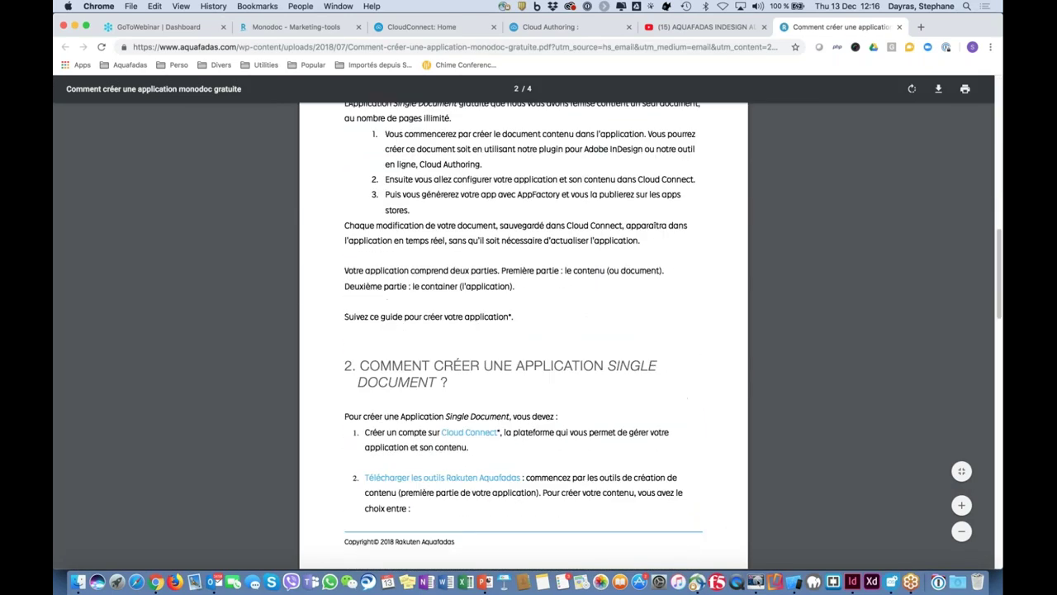
{"action": "scroll", "coordinate": [576, 307], "scroll_direction": "down", "scroll_amount": 4}
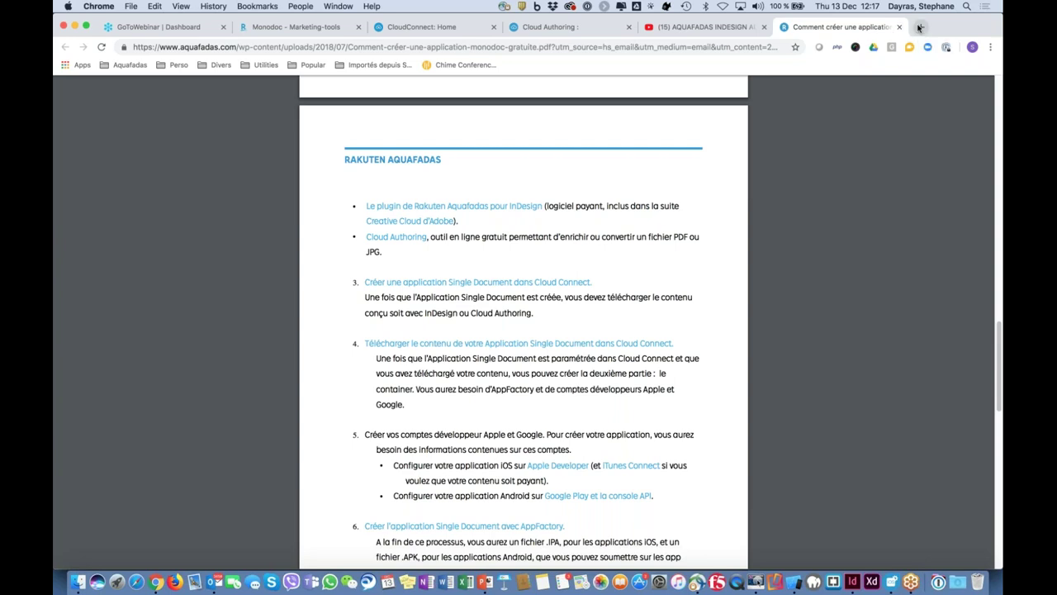
Open the aquafadas.com/documentation site in a new browser tab.
{"action": "left_click", "coordinate": [921, 28]}
{"action": "type", "text": "aquafa"}
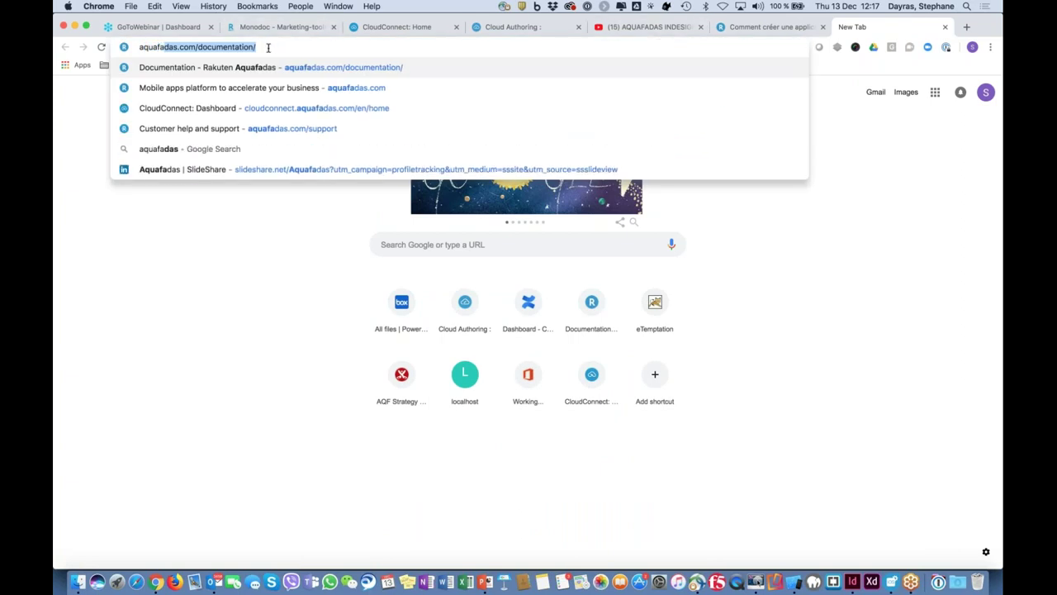
{"action": "key", "text": "Return"}
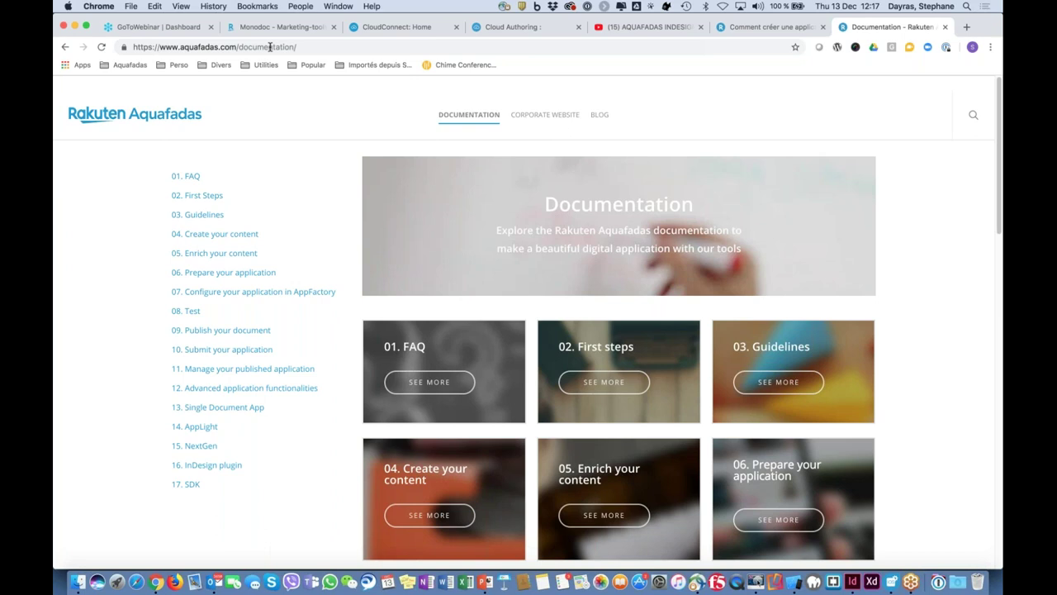
Search the documentation for "appfactory" and open the "05. Configure Single Document in AppFactory" article.
{"action": "left_click", "coordinate": [972, 115]}
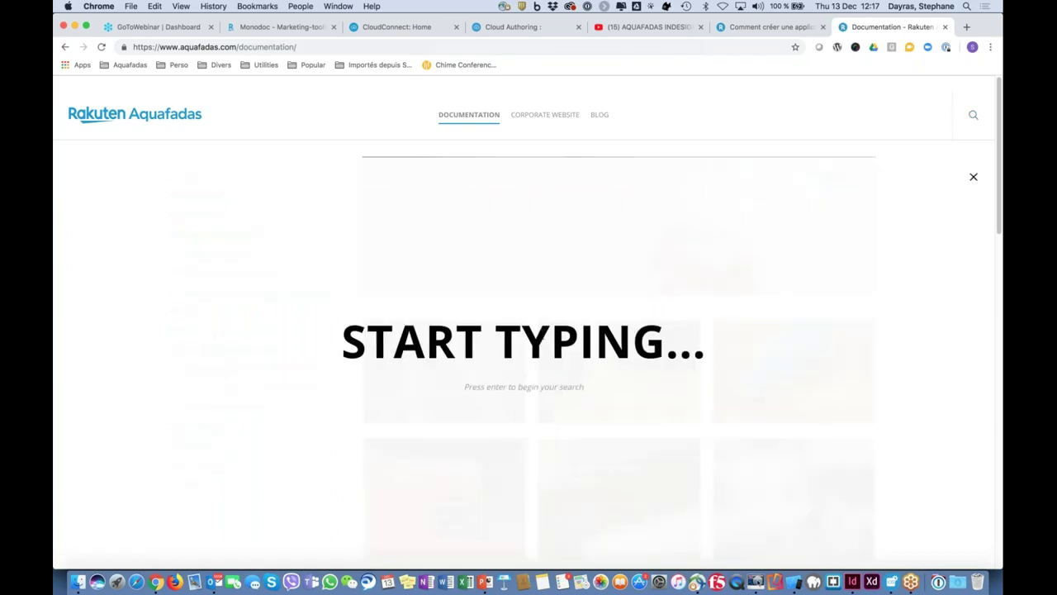
{"action": "type", "text": "appfactory"}
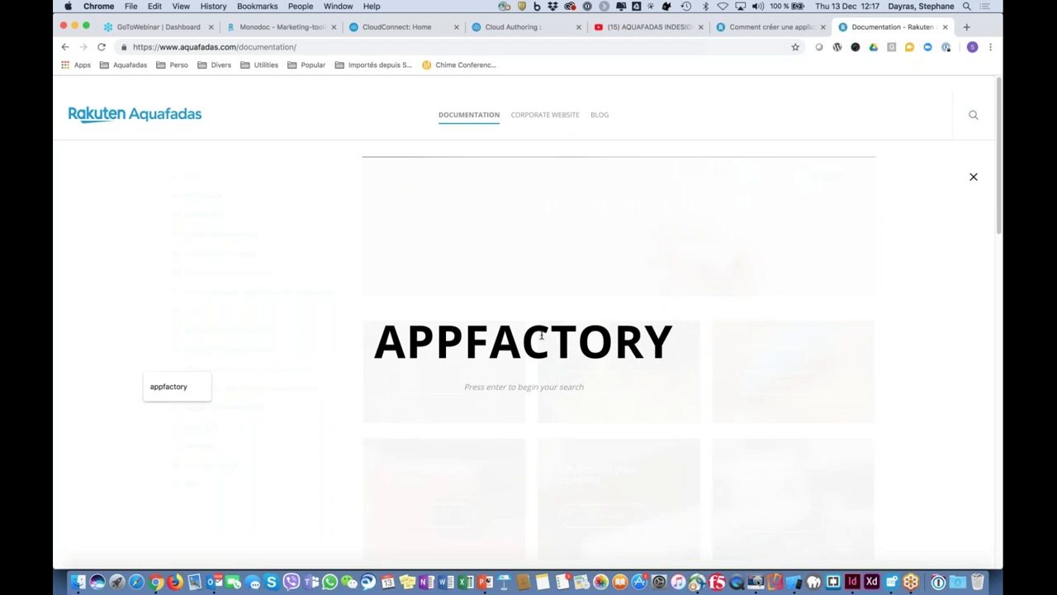
{"action": "key", "text": "Return"}
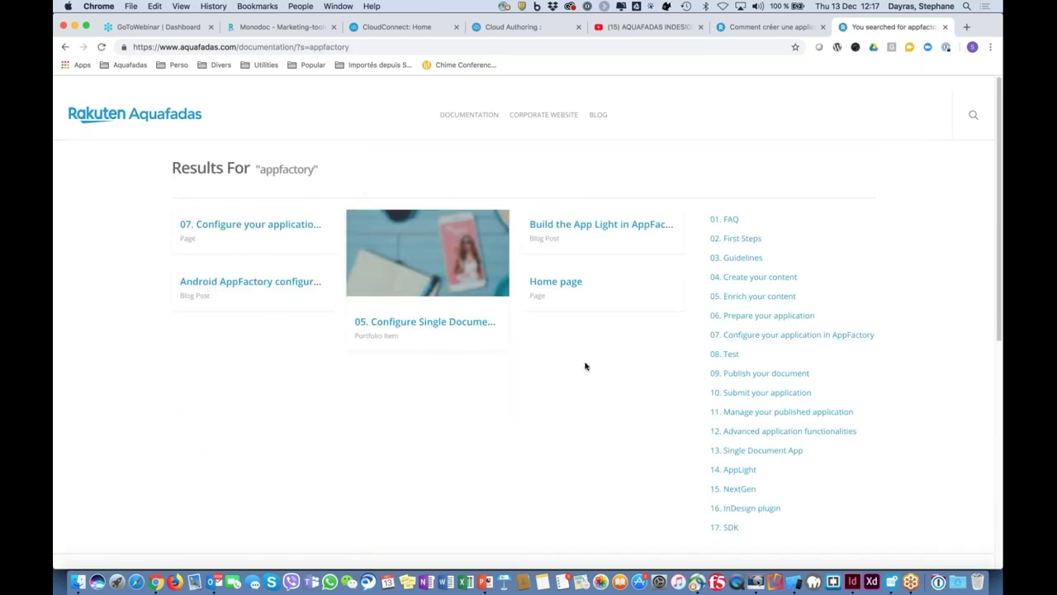
{"action": "left_click", "coordinate": [435, 325]}
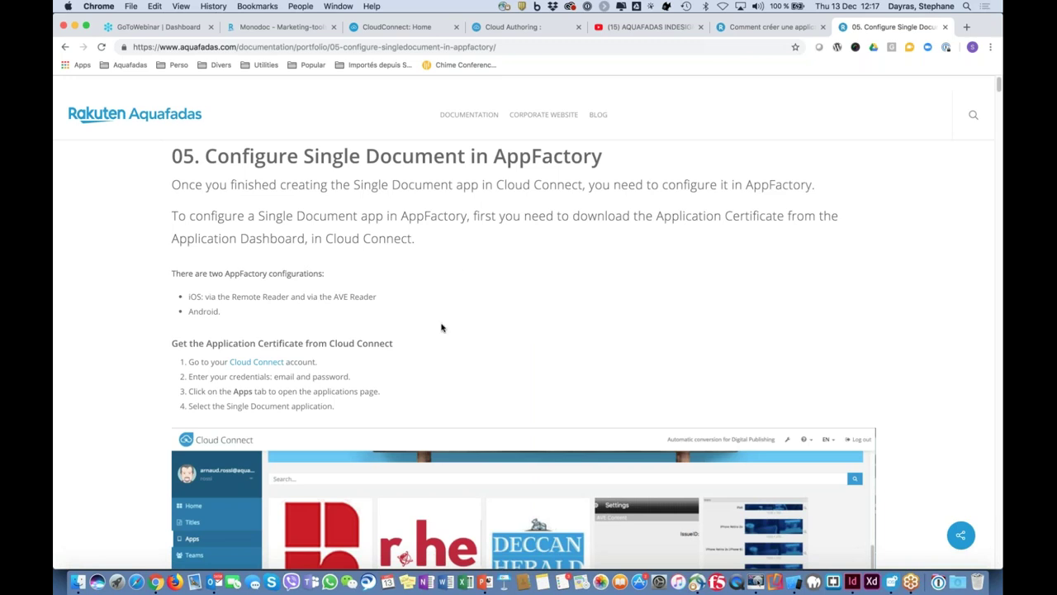
Close the PDF guide and the YouTube tutorial tabs.
{"action": "left_click", "coordinate": [781, 30]}
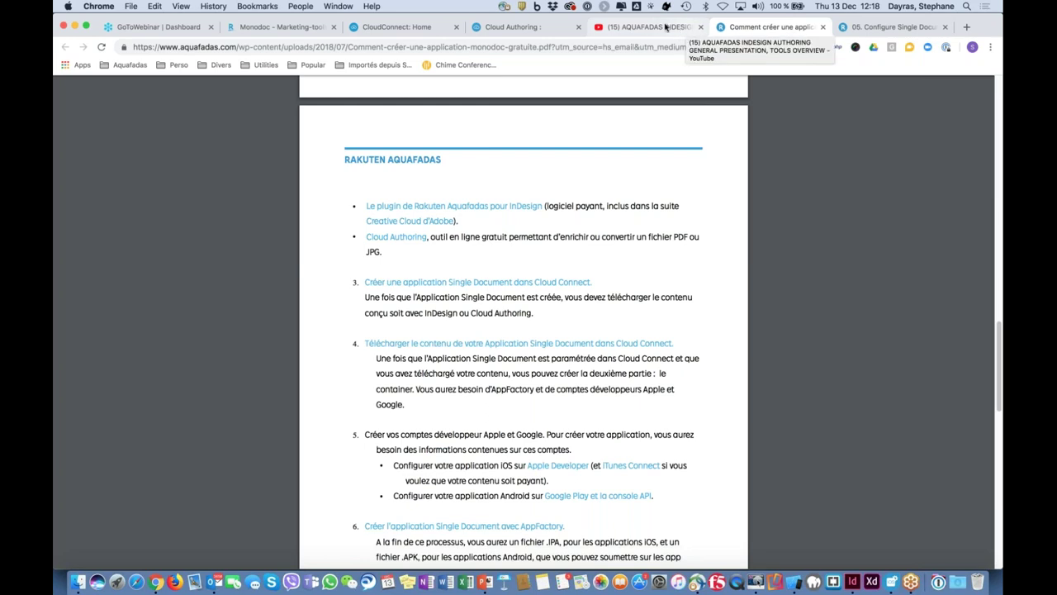
{"action": "scroll", "coordinate": [630, 239], "scroll_direction": "up", "scroll_amount": 15}
{"action": "scroll", "coordinate": [630, 238], "scroll_direction": "up", "scroll_amount": 2}
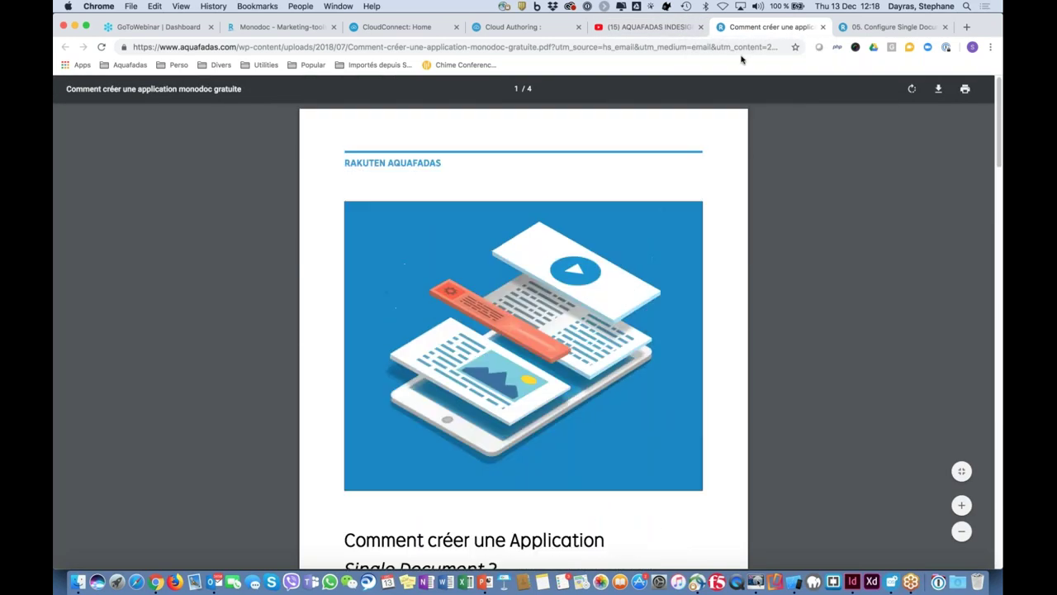
{"action": "left_click", "coordinate": [823, 28]}
{"action": "left_click", "coordinate": [664, 26]}
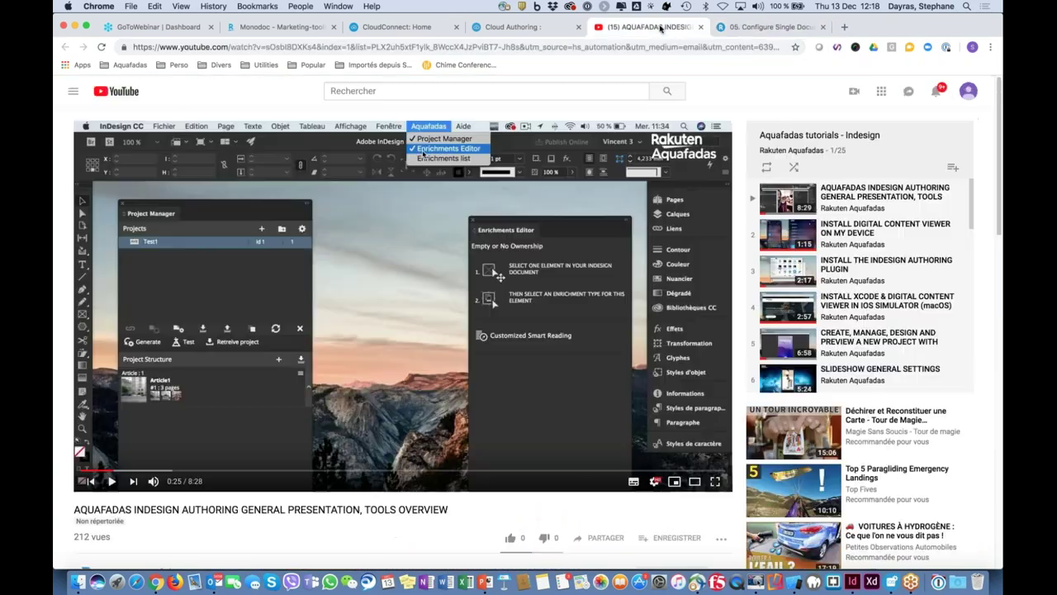
{"action": "left_click", "coordinate": [700, 27]}
Check the Cloud Connect Tools page, return to Cloud Authoring and reload its blank page.
{"action": "left_click", "coordinate": [530, 26]}
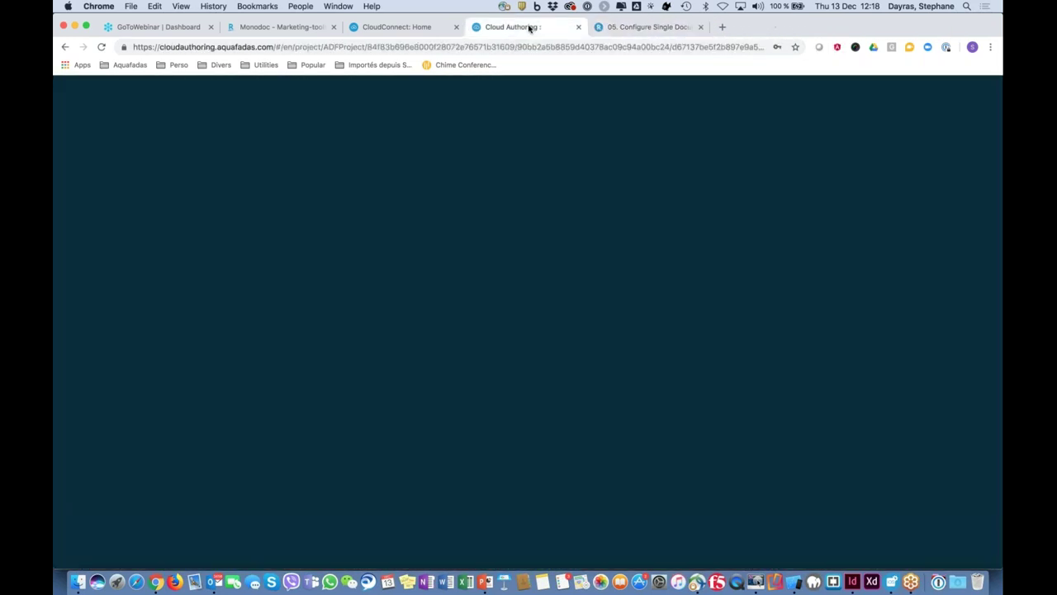
{"action": "left_click", "coordinate": [432, 27]}
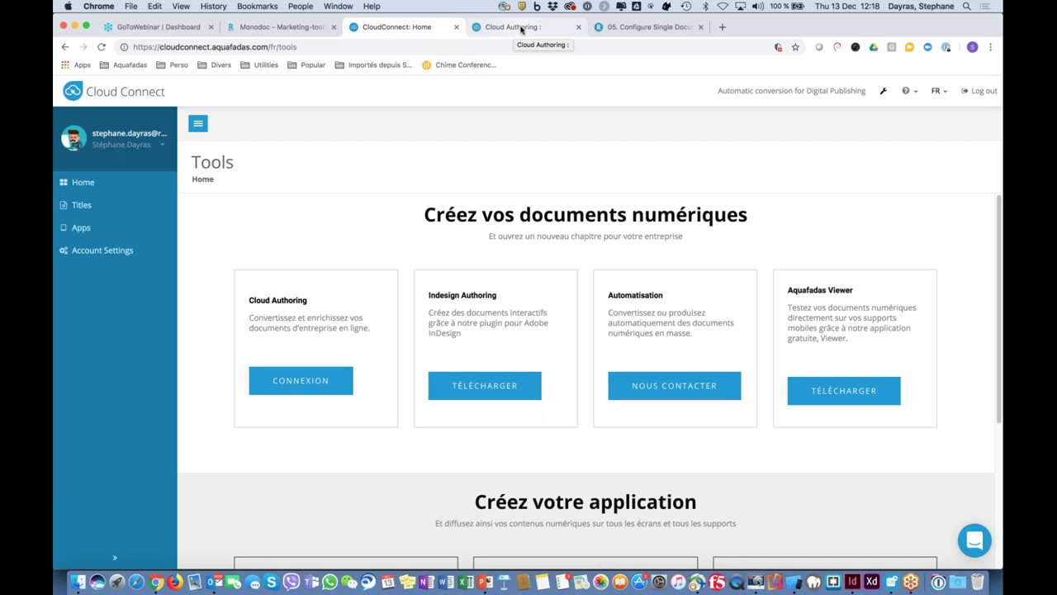
{"action": "left_click", "coordinate": [549, 27]}
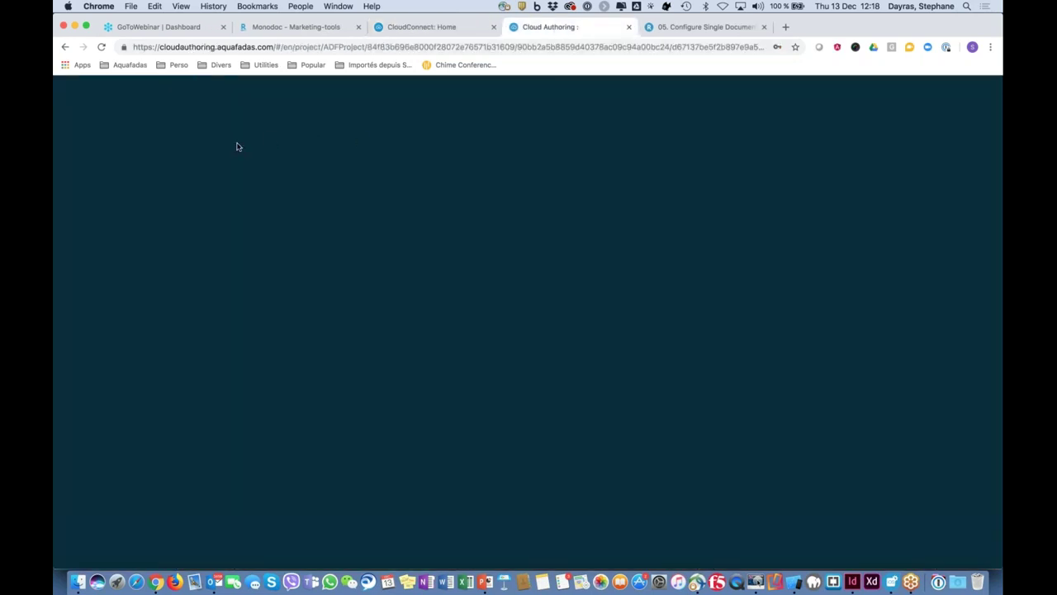
{"action": "key", "text": "super+r"}
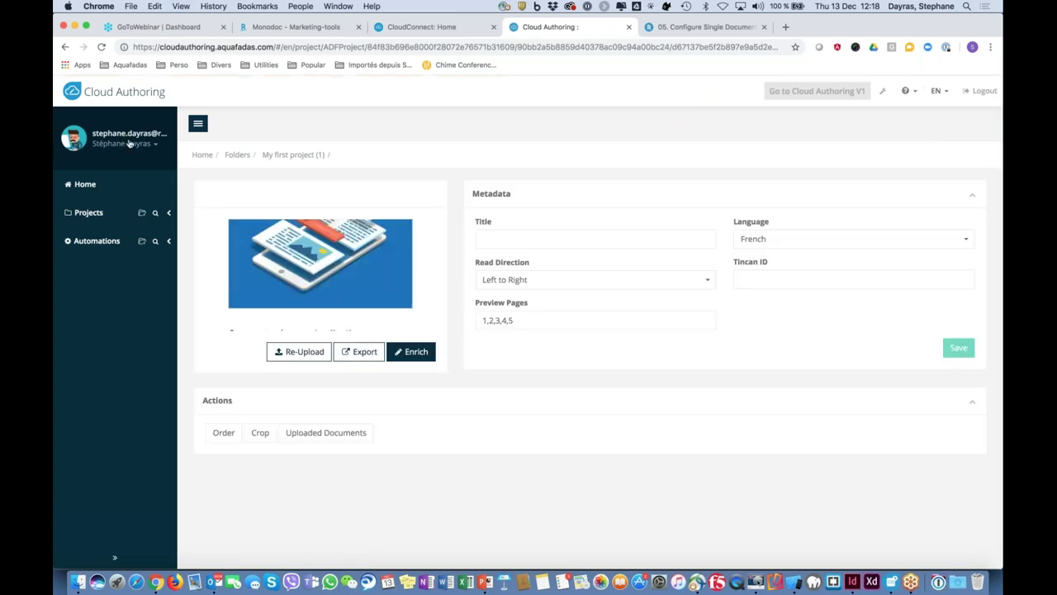
Open the "My first project" folder from the Projects section of the Cloud Authoring home page.
{"action": "left_click", "coordinate": [87, 186]}
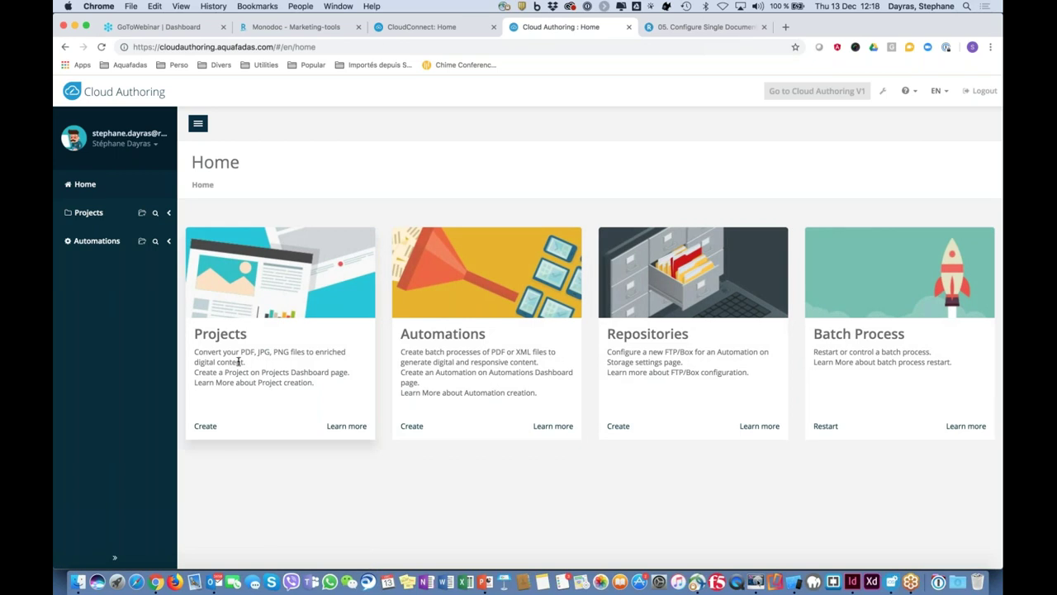
{"action": "left_click", "coordinate": [205, 426]}
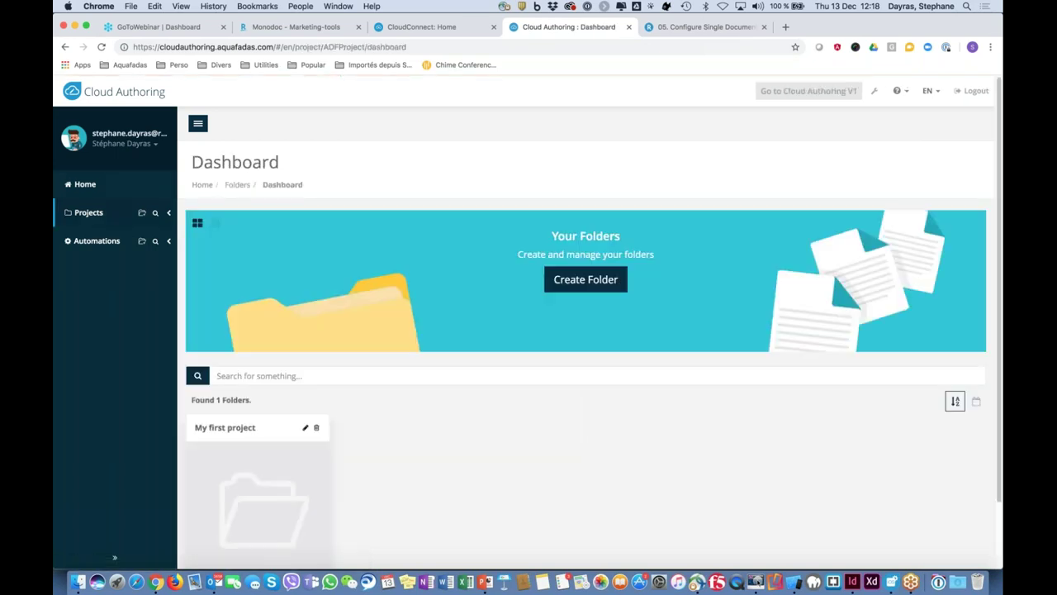
{"action": "left_click", "coordinate": [240, 431]}
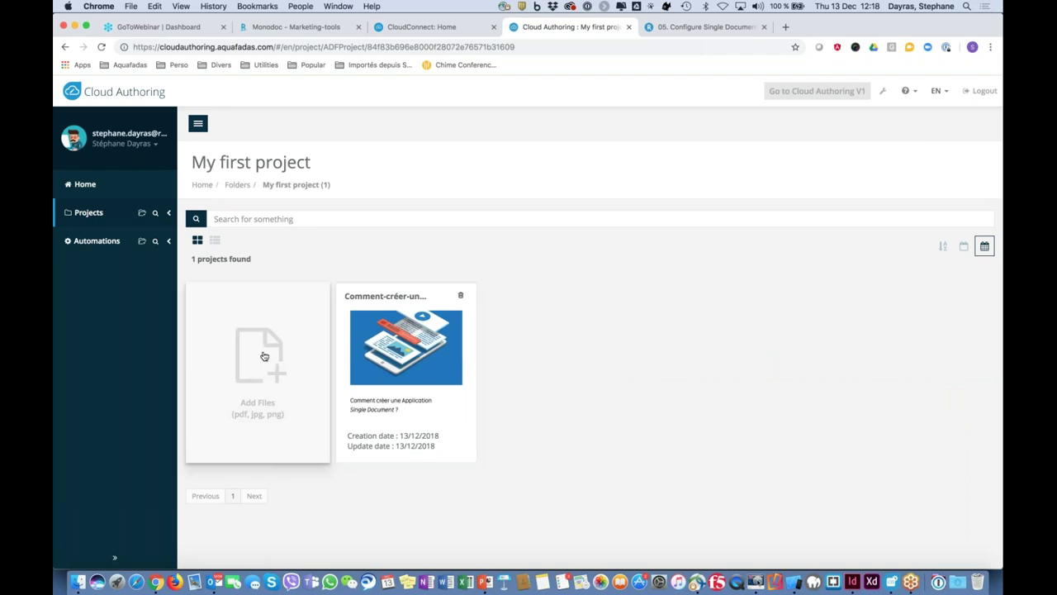
{"action": "left_click", "coordinate": [273, 365]}
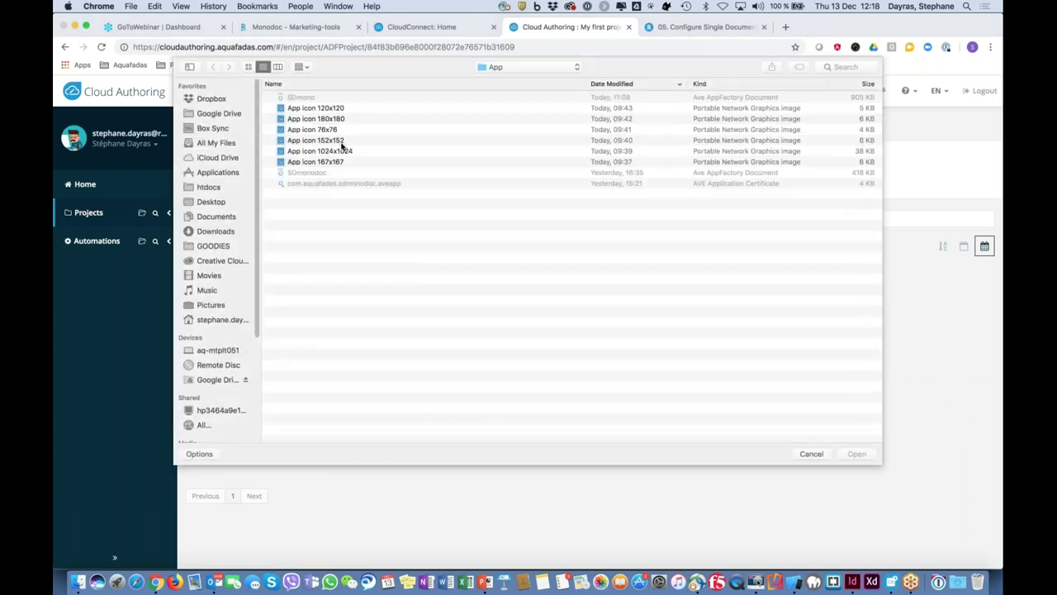
{"action": "left_click", "coordinate": [498, 71]}
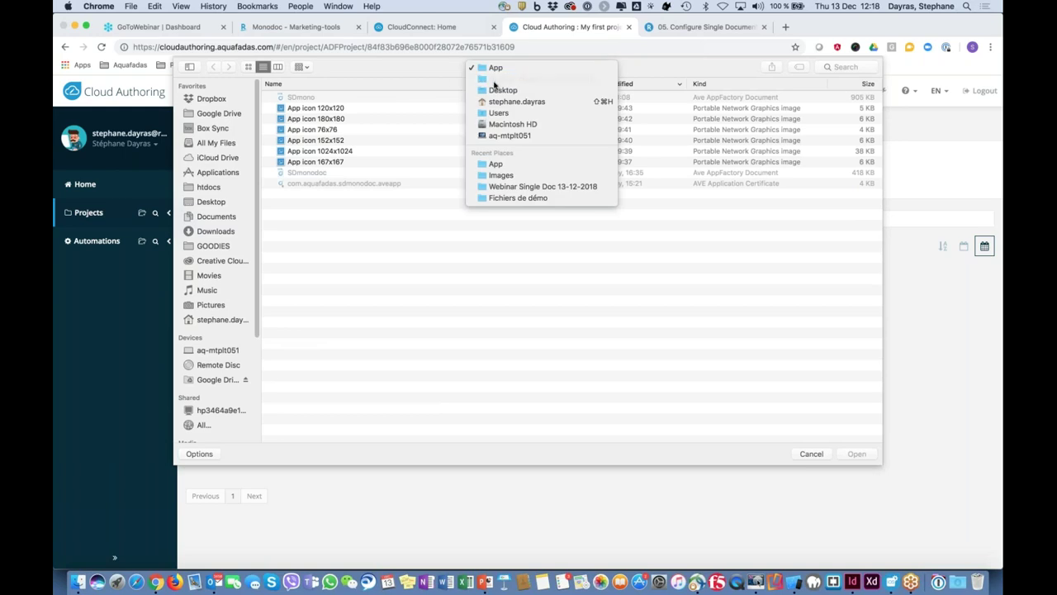
{"action": "left_click", "coordinate": [500, 80]}
{"action": "left_click", "coordinate": [347, 195]}
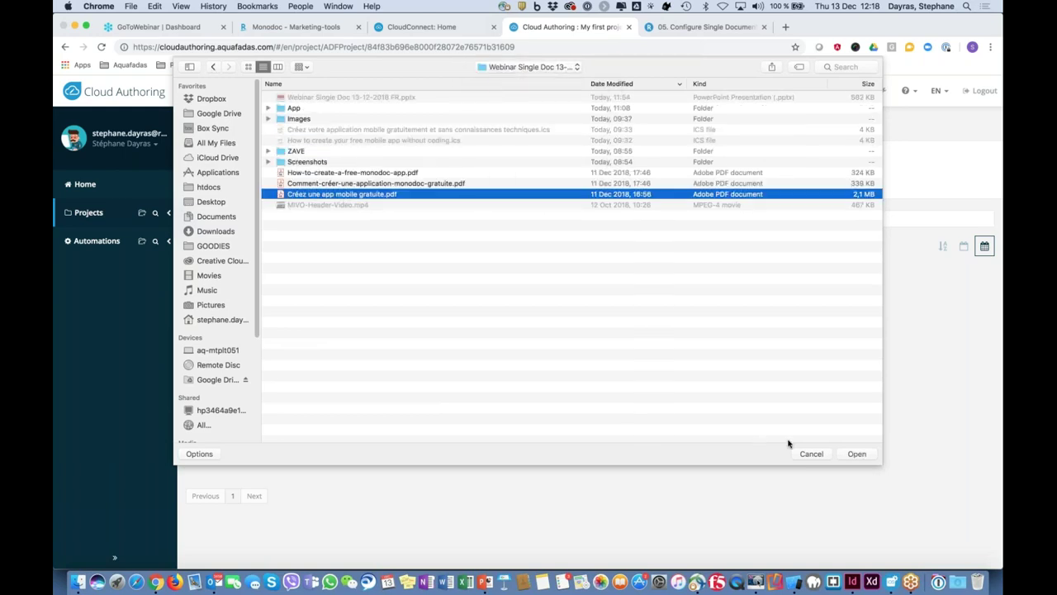
{"action": "left_click", "coordinate": [853, 454]}
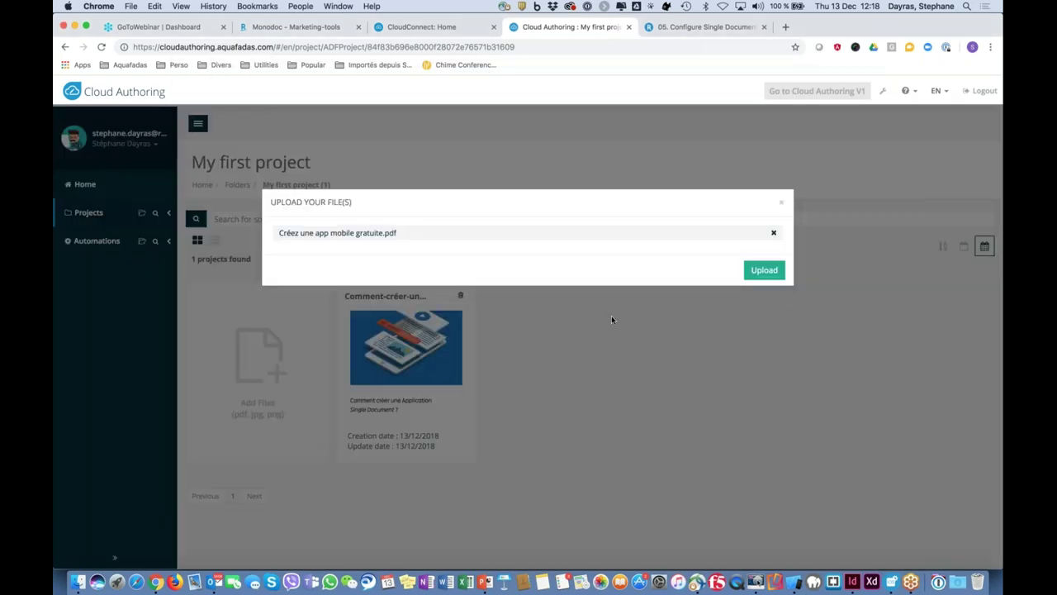
{"action": "left_click", "coordinate": [760, 271]}
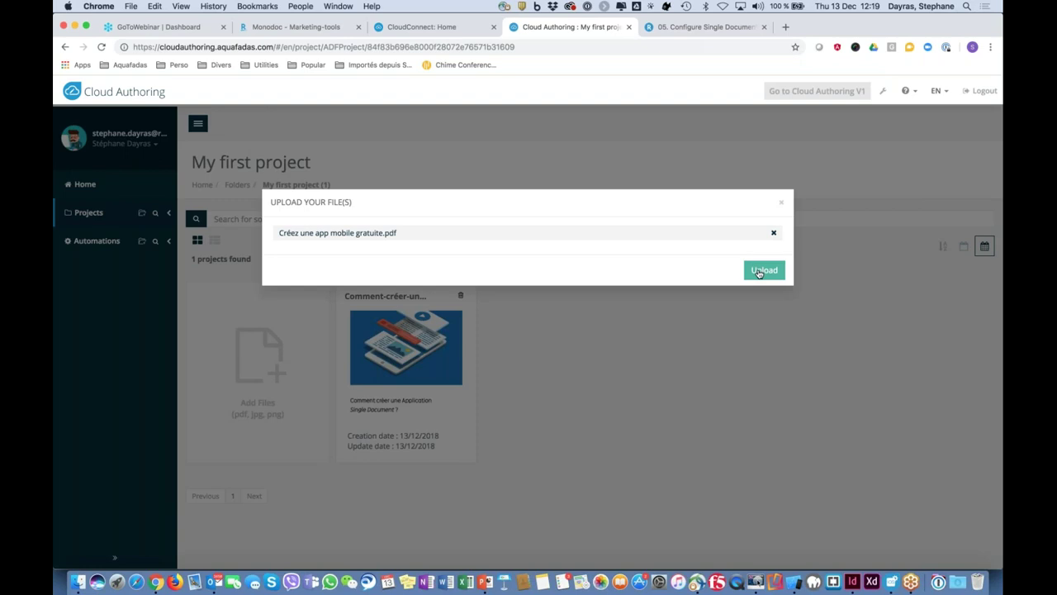
{"action": "left_click", "coordinate": [784, 204]}
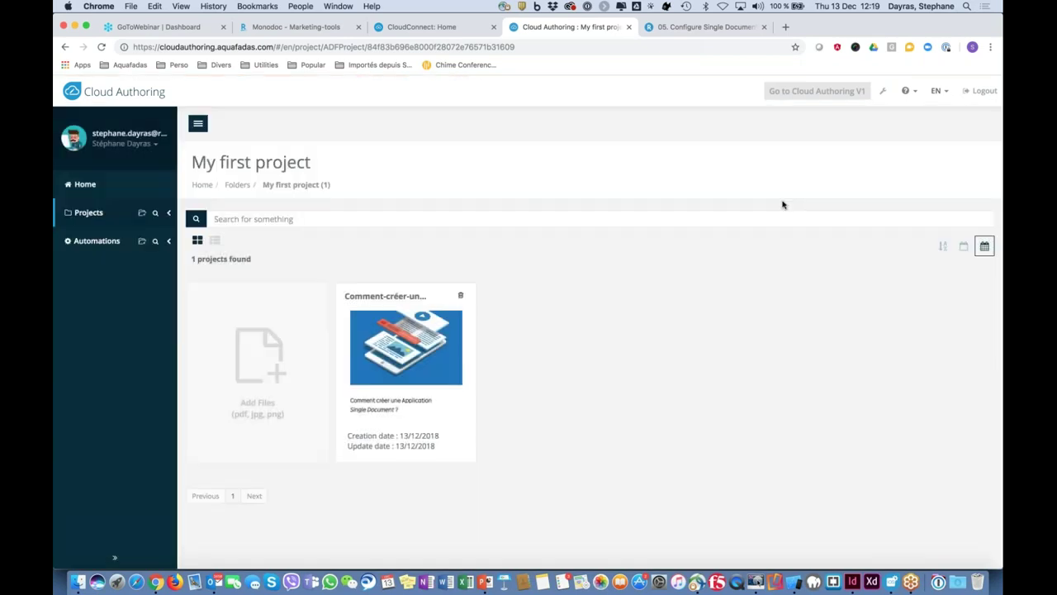
Open the existing document of the project for enrichment and switch the interface language to French.
{"action": "left_click", "coordinate": [433, 363]}
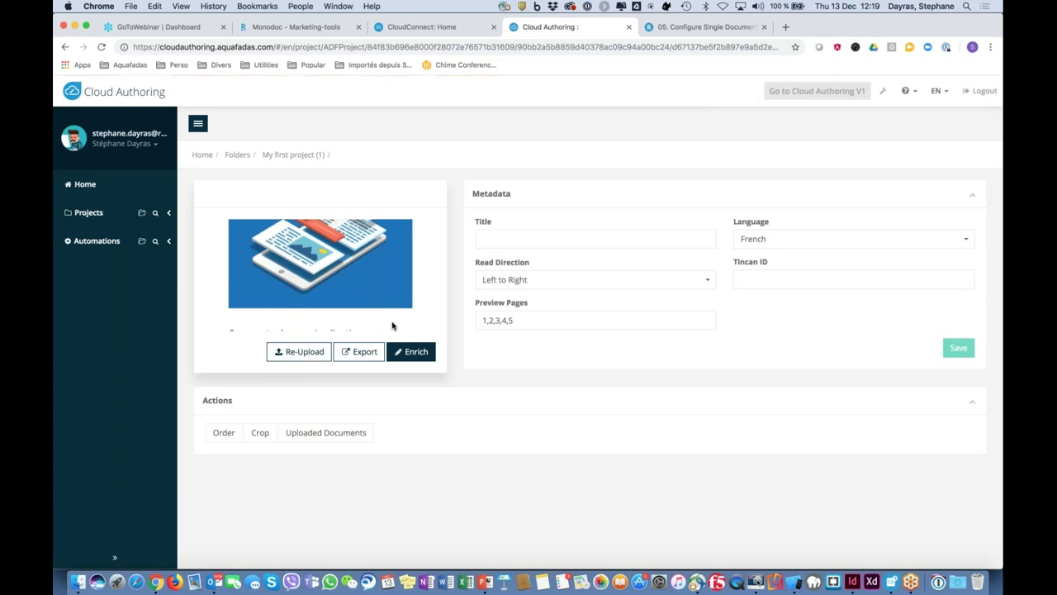
{"action": "left_click", "coordinate": [414, 353]}
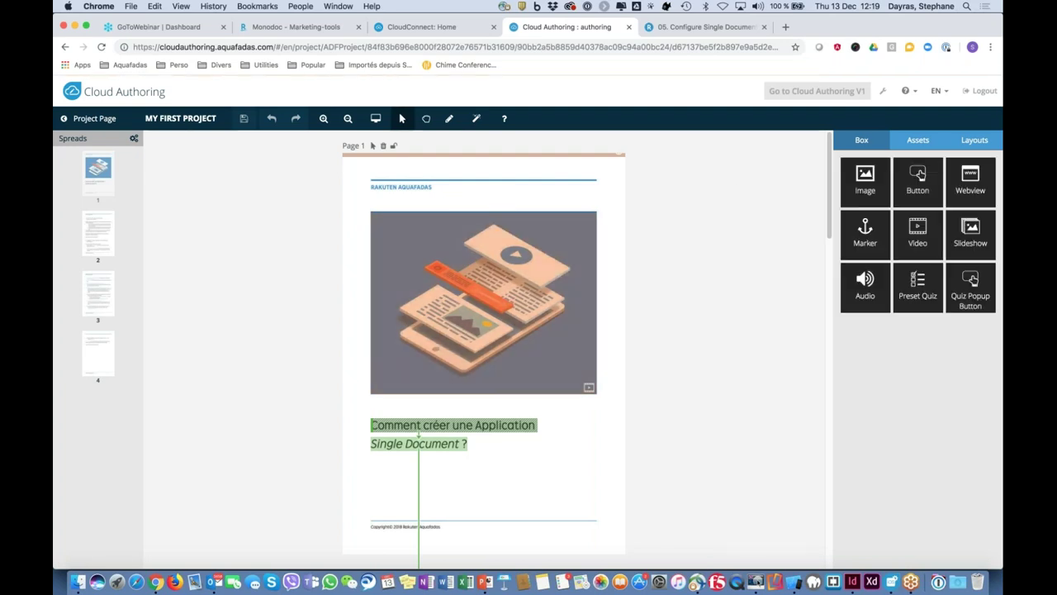
{"action": "left_click", "coordinate": [940, 91]}
{"action": "left_click", "coordinate": [937, 140]}
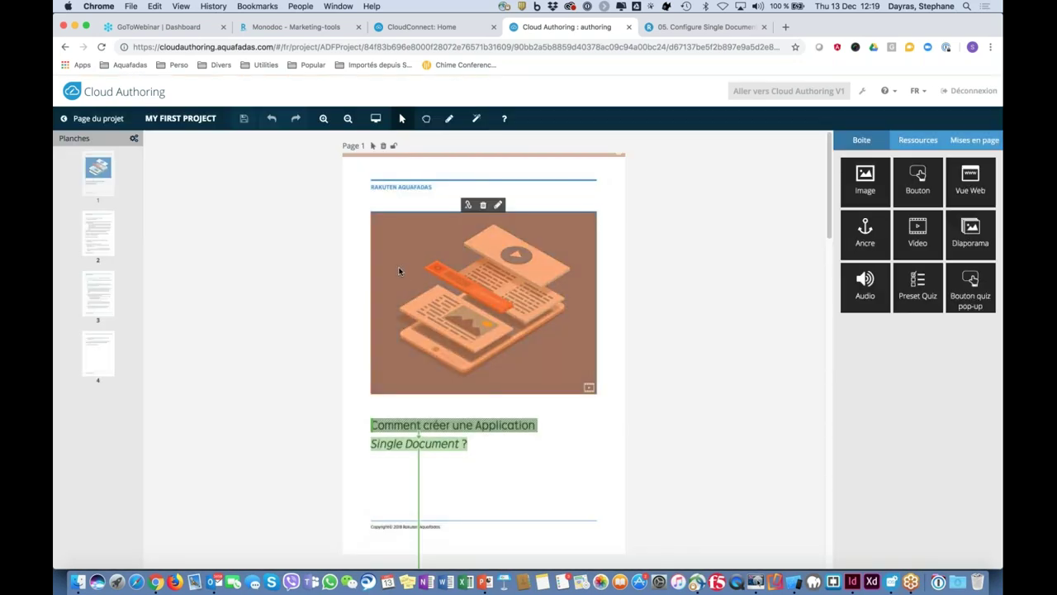
Add a Video box over the cover image on page 1, sized 710 by 573 at X 91, Y 184.
{"action": "scroll", "coordinate": [400, 271], "scroll_direction": "down", "scroll_amount": 10}
{"action": "scroll", "coordinate": [453, 306], "scroll_direction": "down", "scroll_amount": 5}
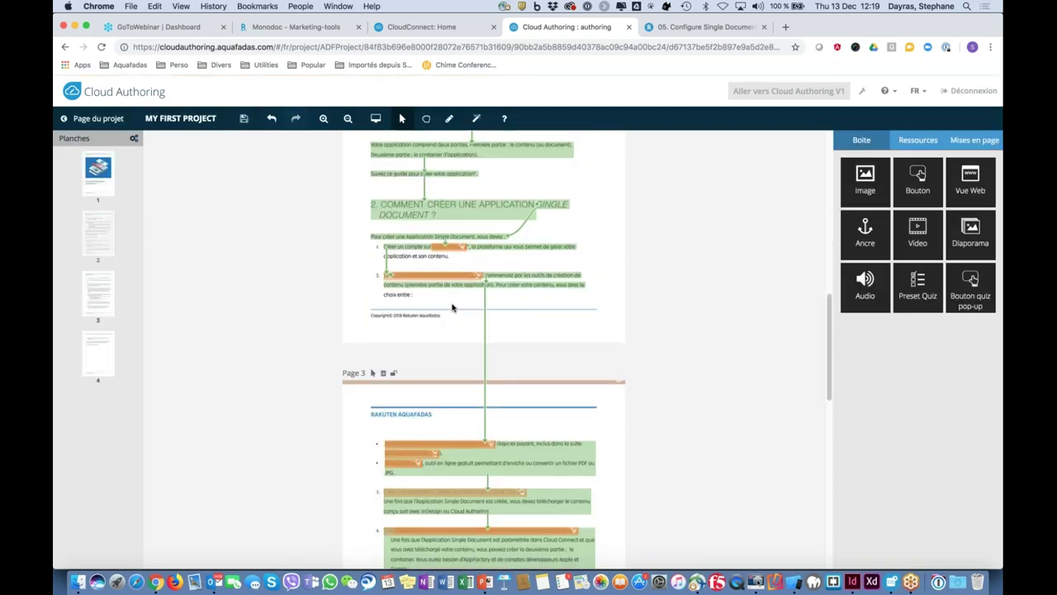
{"action": "scroll", "coordinate": [454, 304], "scroll_direction": "up", "scroll_amount": 10}
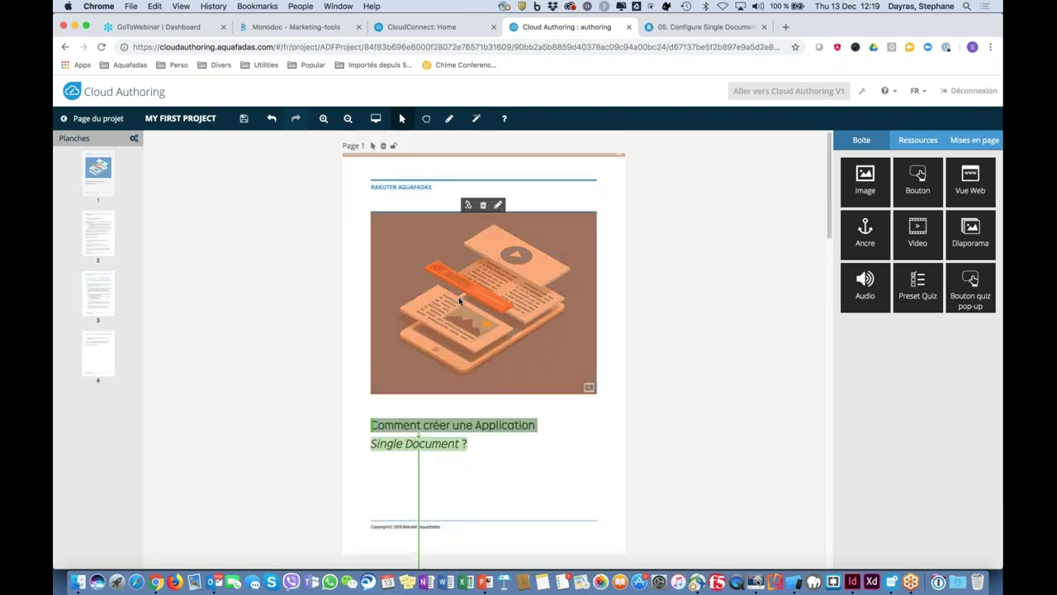
{"action": "scroll", "coordinate": [458, 297], "scroll_direction": "down", "scroll_amount": 10}
{"action": "scroll", "coordinate": [462, 298], "scroll_direction": "up", "scroll_amount": 5}
{"action": "scroll", "coordinate": [462, 298], "scroll_direction": "up", "scroll_amount": 4}
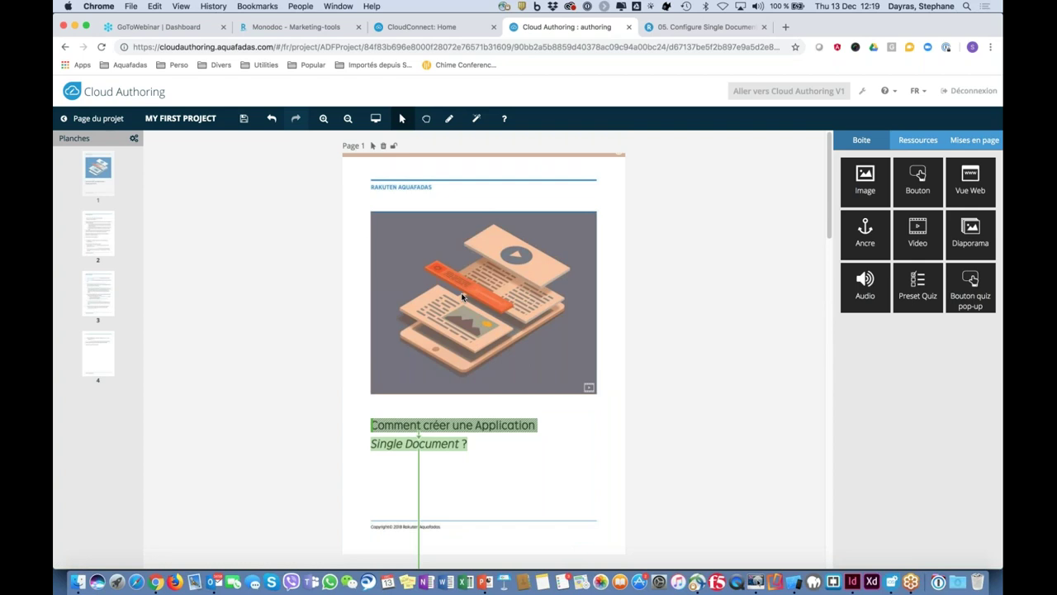
{"action": "mouse_move", "coordinate": [535, 286]}
{"action": "left_click_drag", "start_coordinate": [917, 231], "coordinate": [404, 236]}
{"action": "left_click_drag", "start_coordinate": [511, 290], "coordinate": [737, 292]}
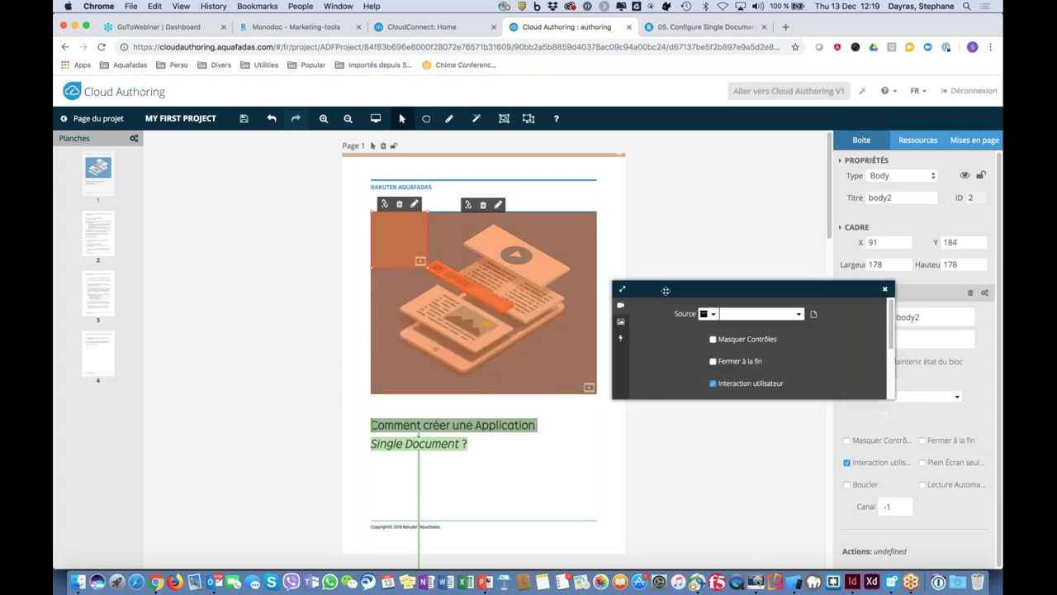
{"action": "left_click_drag", "start_coordinate": [428, 267], "coordinate": [595, 393]}
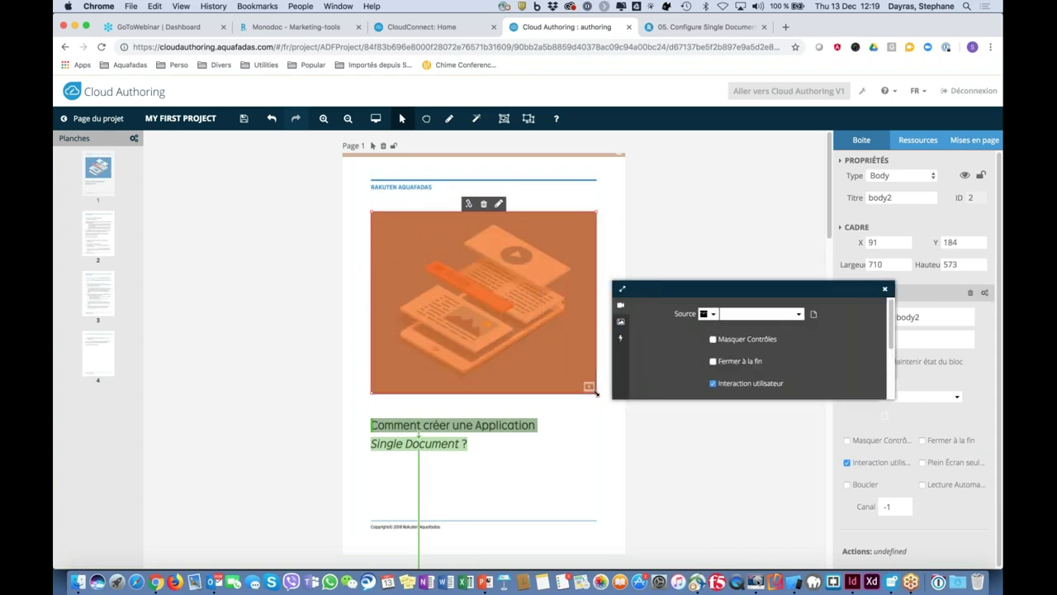
Load MIVO-Header-Video.mp4 as the source of the video box and turn on automatic playback.
{"action": "left_click_drag", "start_coordinate": [727, 288], "coordinate": [645, 378]}
{"action": "left_click", "coordinate": [731, 404]}
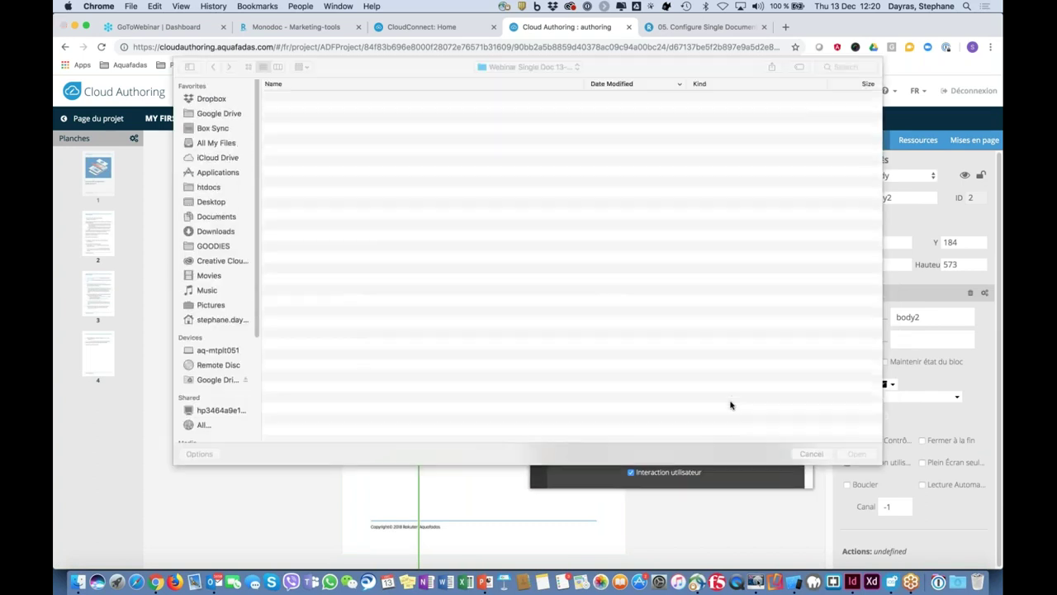
{"action": "left_click", "coordinate": [343, 205]}
{"action": "left_click", "coordinate": [856, 454]}
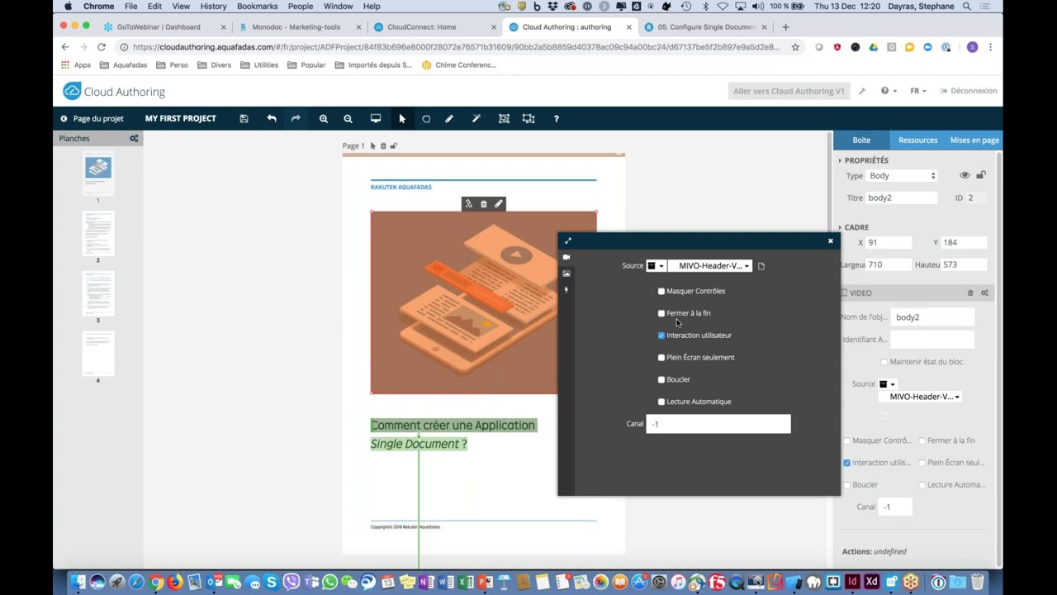
{"action": "left_click", "coordinate": [662, 401]}
{"action": "left_click", "coordinate": [758, 185]}
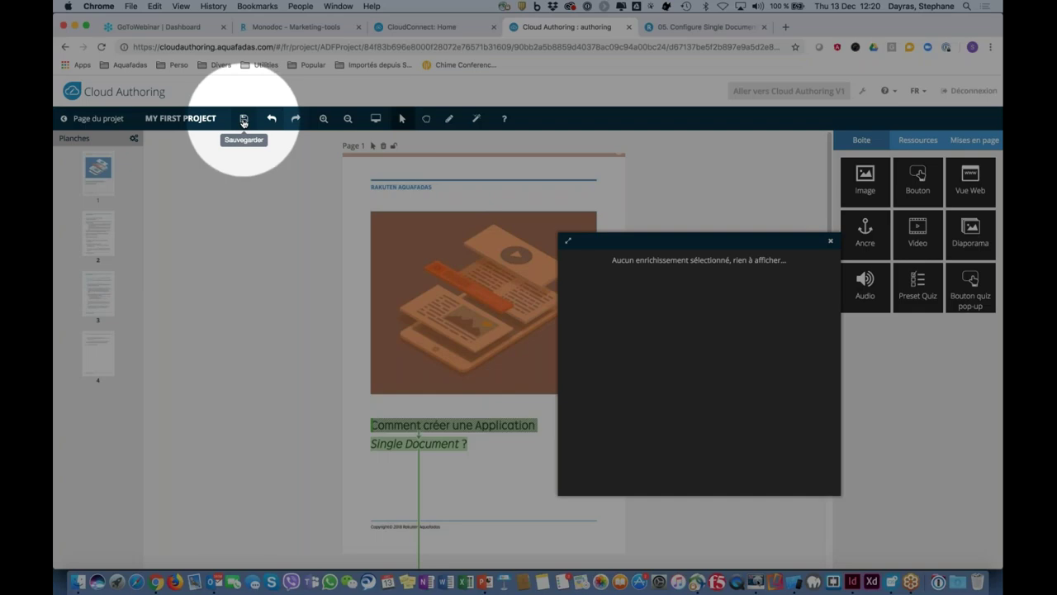
Save the document's enrichment changes and close the floating enrichment settings.
{"action": "left_click", "coordinate": [244, 120]}
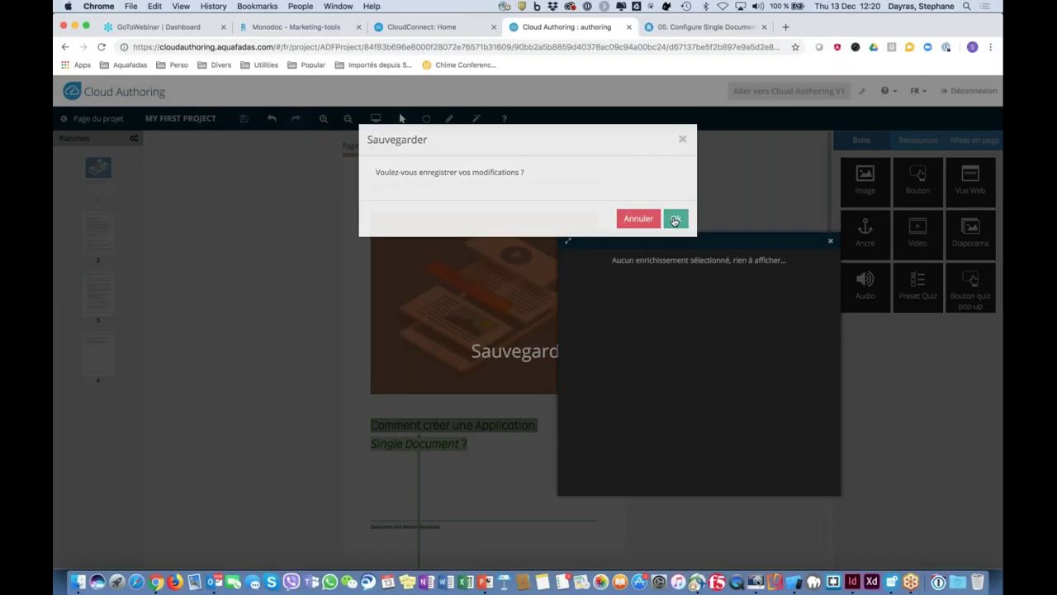
{"action": "left_click", "coordinate": [675, 219]}
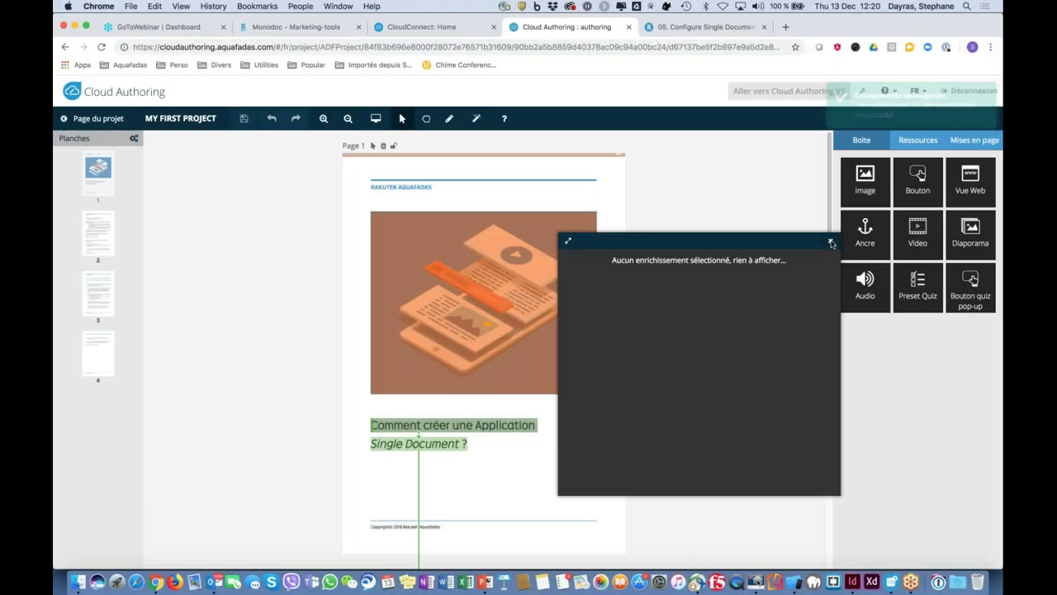
{"action": "left_click", "coordinate": [831, 242]}
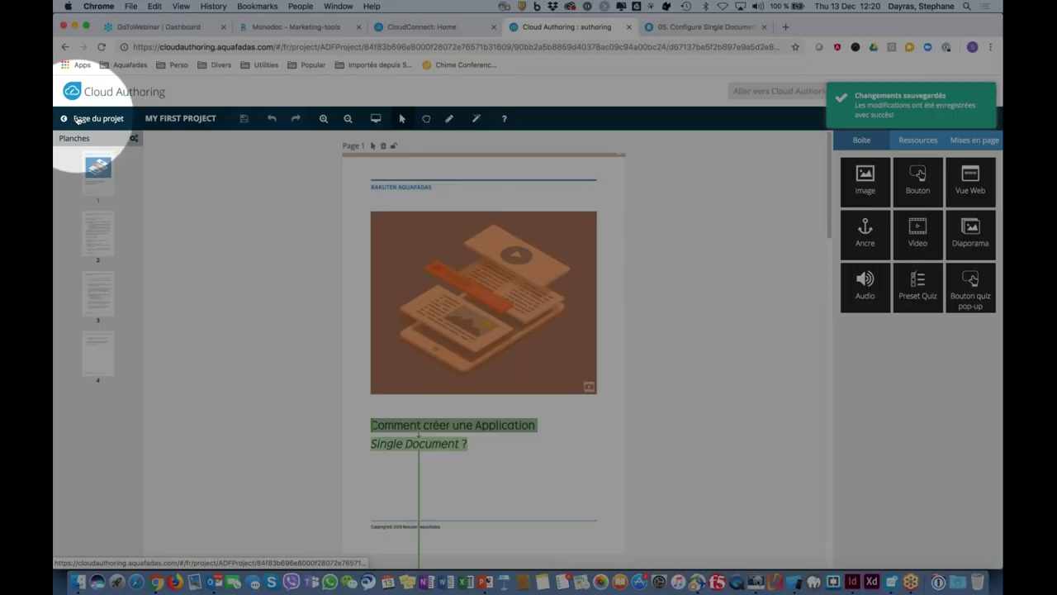
Return to the project page and review the AVE export options for processing the content and downloading ZAVE and ZAVEM files.
{"action": "left_click", "coordinate": [85, 121]}
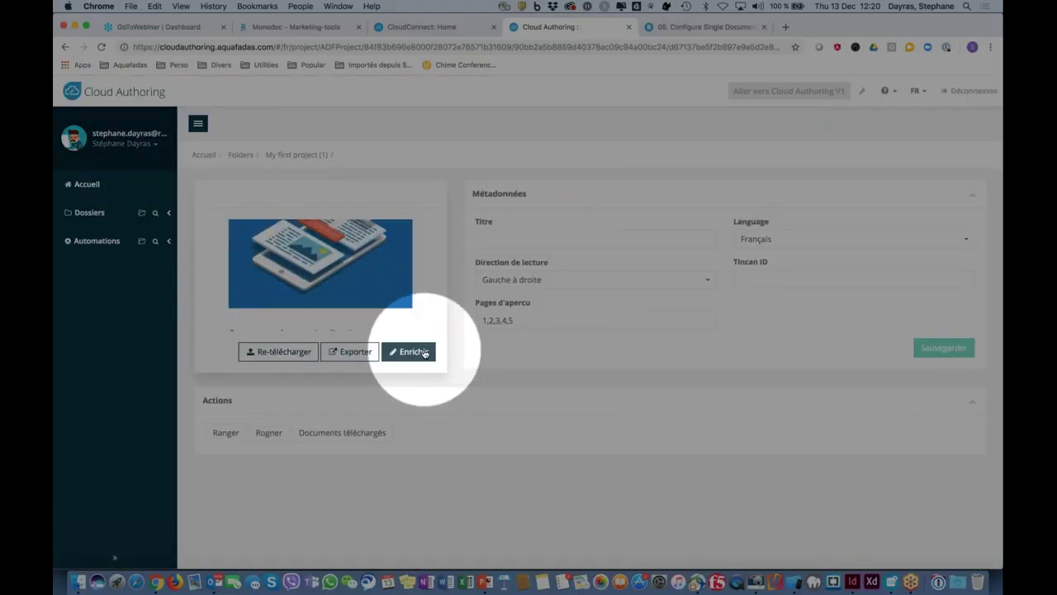
{"action": "left_click", "coordinate": [348, 353]}
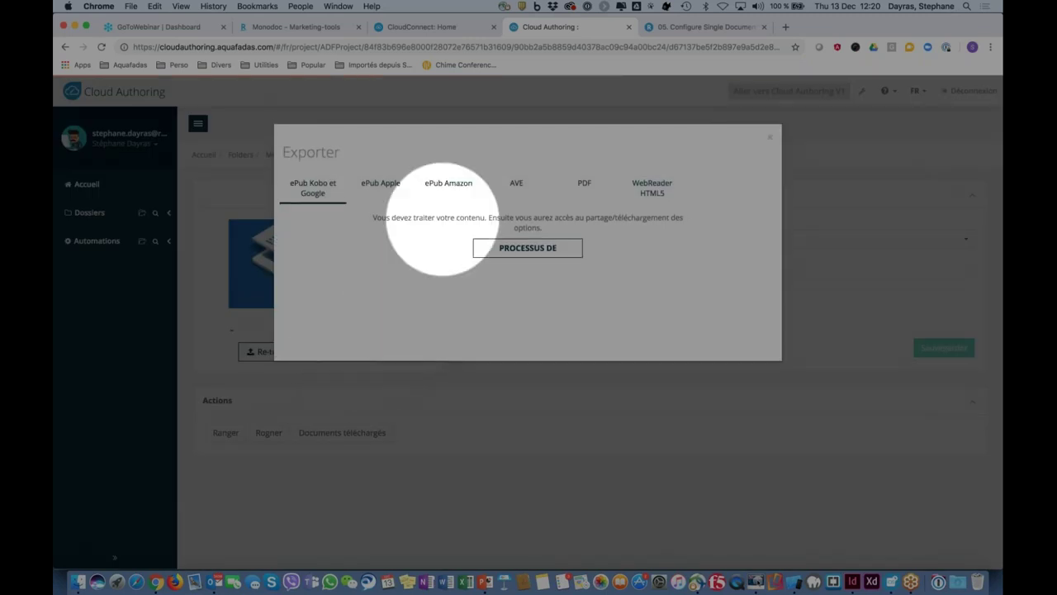
{"action": "left_click", "coordinate": [522, 190]}
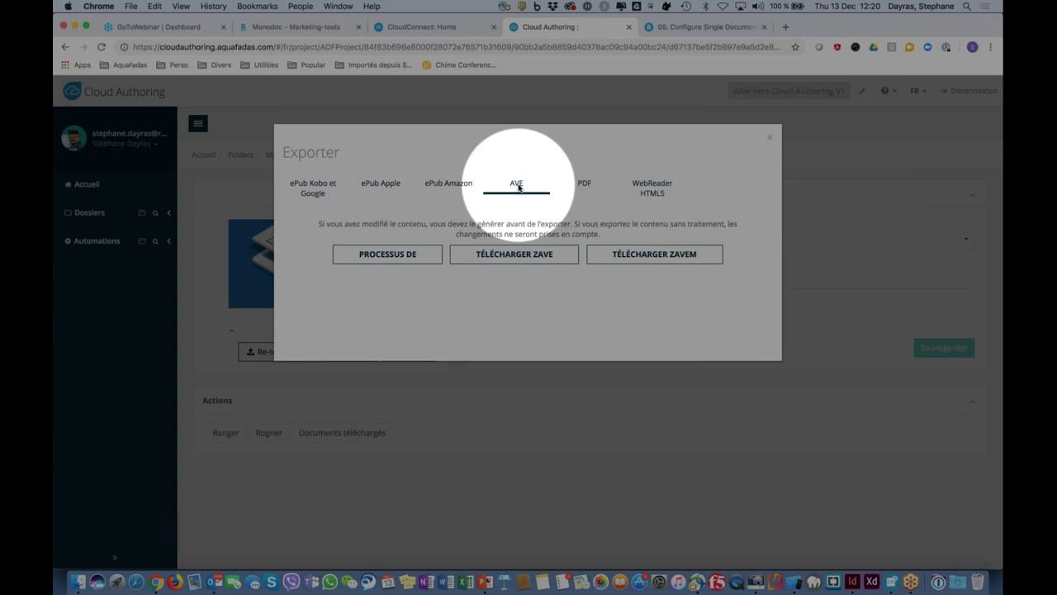
{"action": "left_click", "coordinate": [396, 261]}
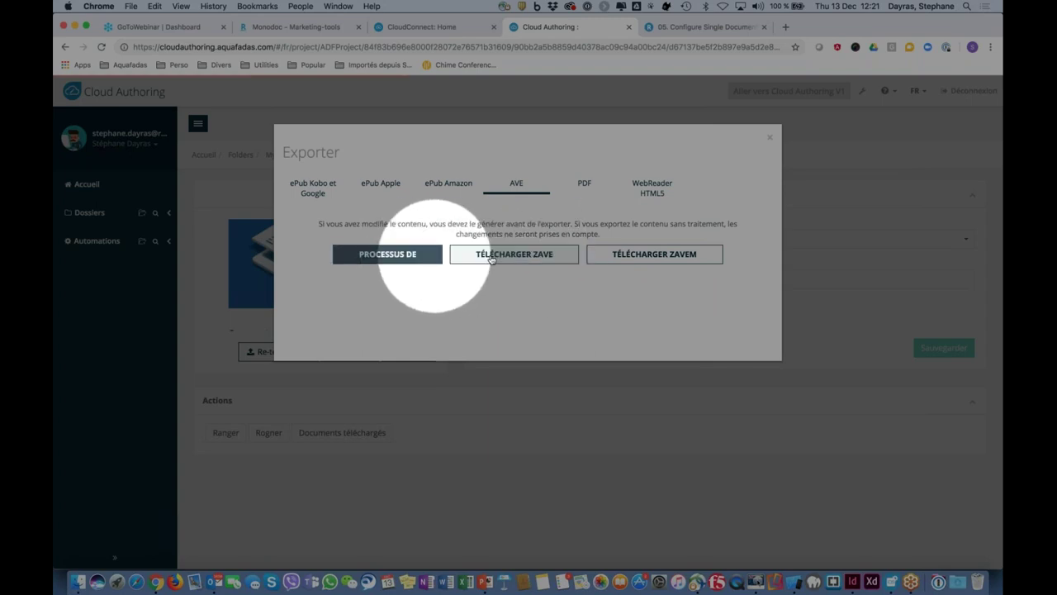
{"action": "left_click", "coordinate": [534, 261]}
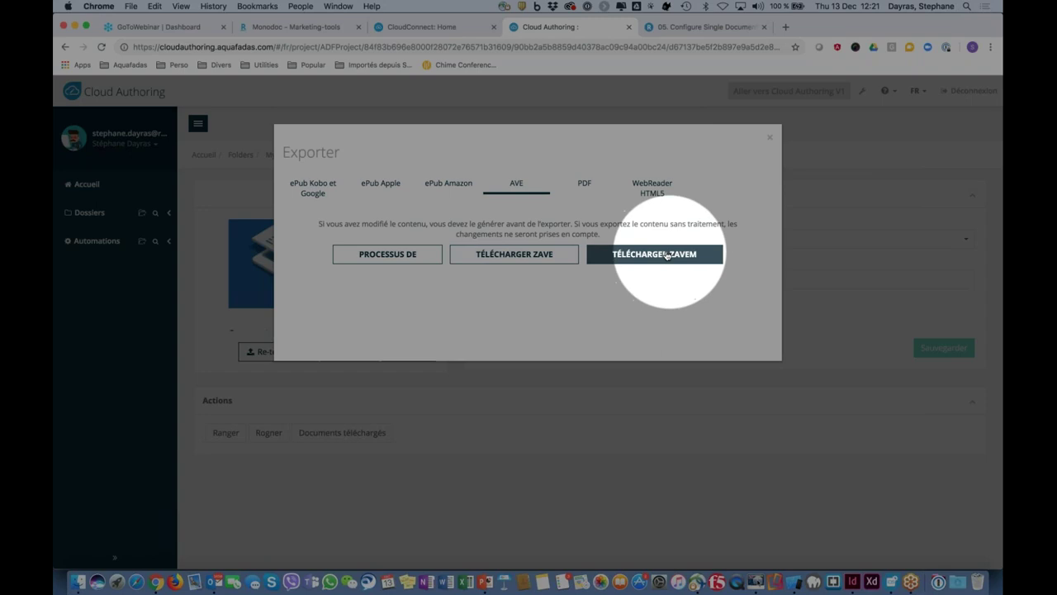
{"action": "left_click", "coordinate": [767, 136]}
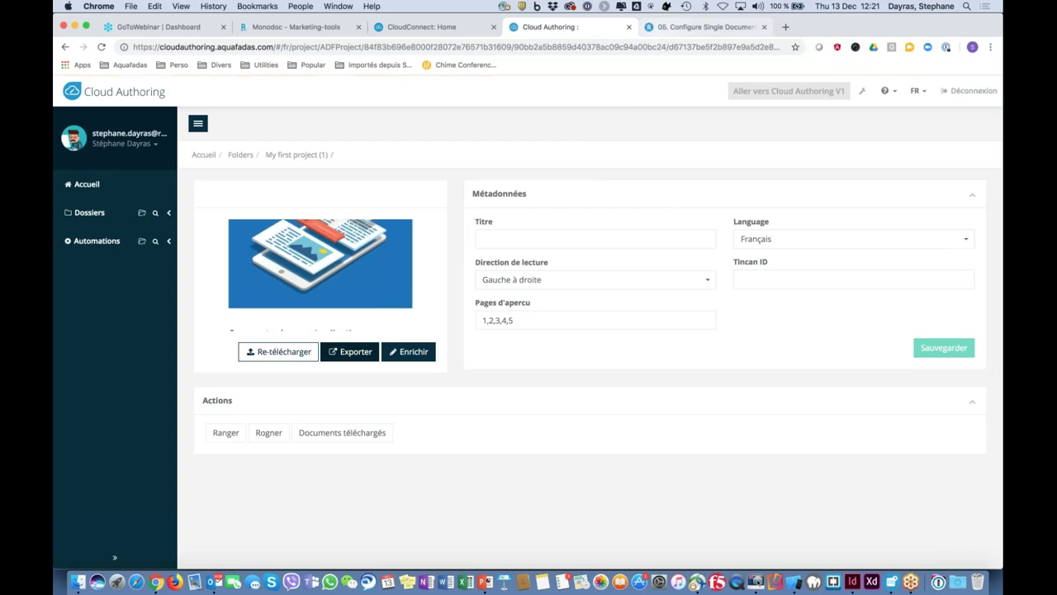
Switch to Adobe InDesign CC 2018 and look through the Aquafadas plugin commands and the pages of 1.RakutenAquafadas.indd.
{"action": "left_click", "coordinate": [854, 581]}
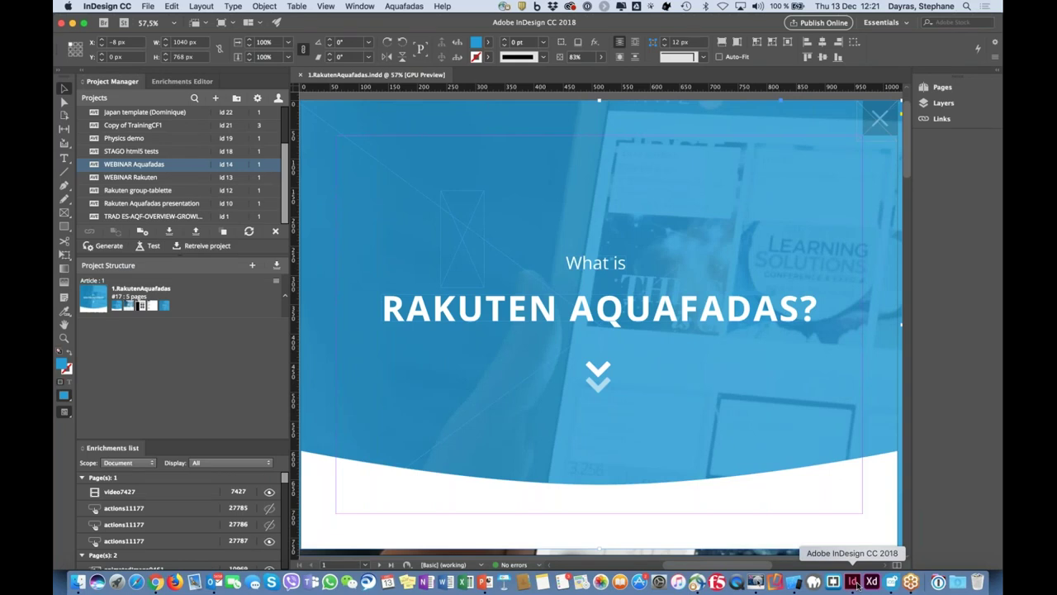
{"action": "left_click", "coordinate": [398, 5]}
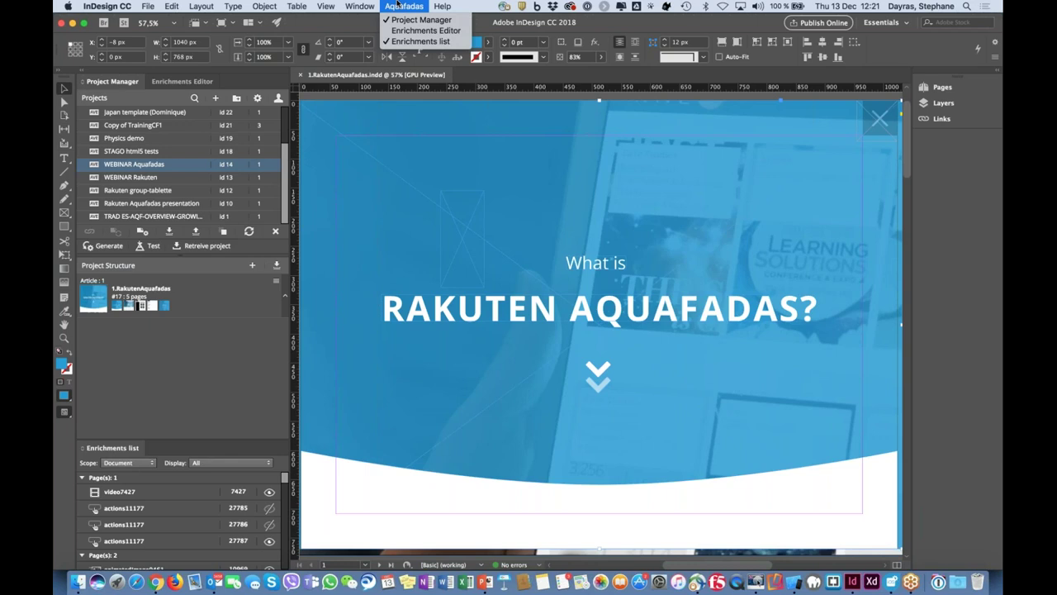
{"action": "mouse_move", "coordinate": [360, 6]}
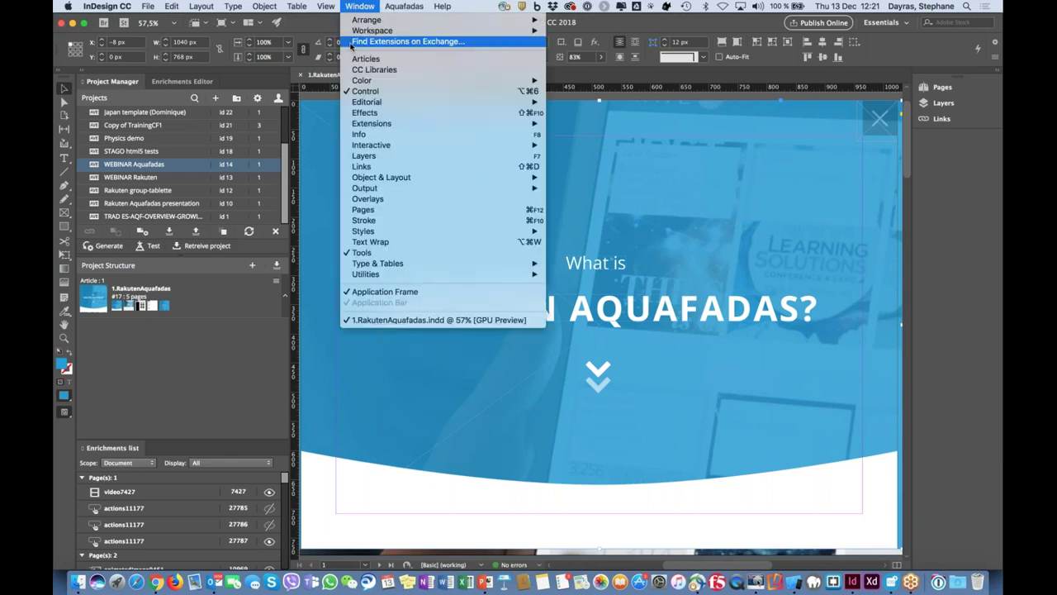
{"action": "left_click", "coordinate": [249, 318]}
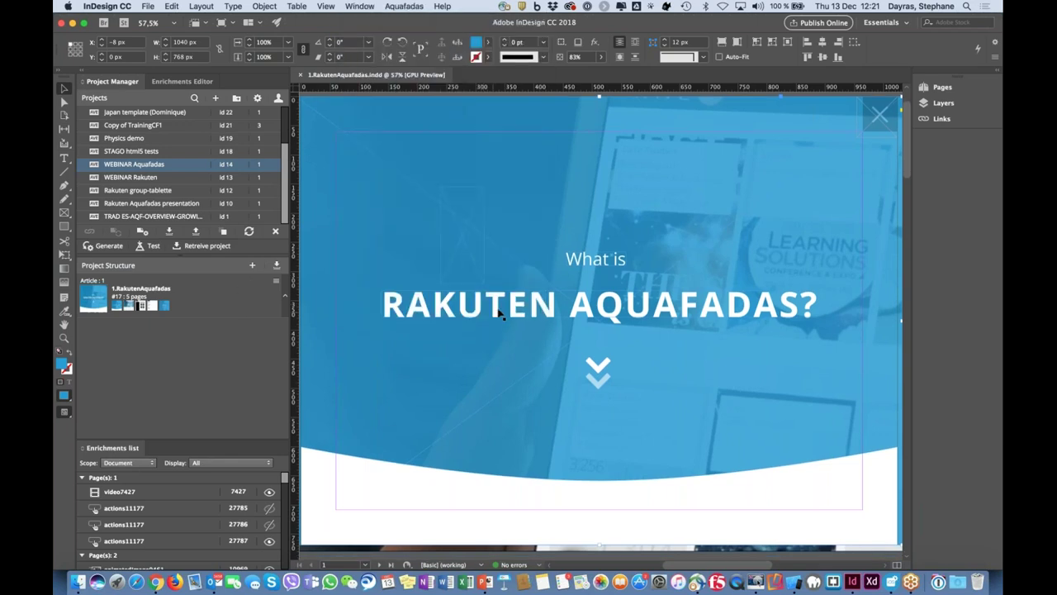
{"action": "scroll", "coordinate": [495, 310], "scroll_direction": "down", "scroll_amount": 10}
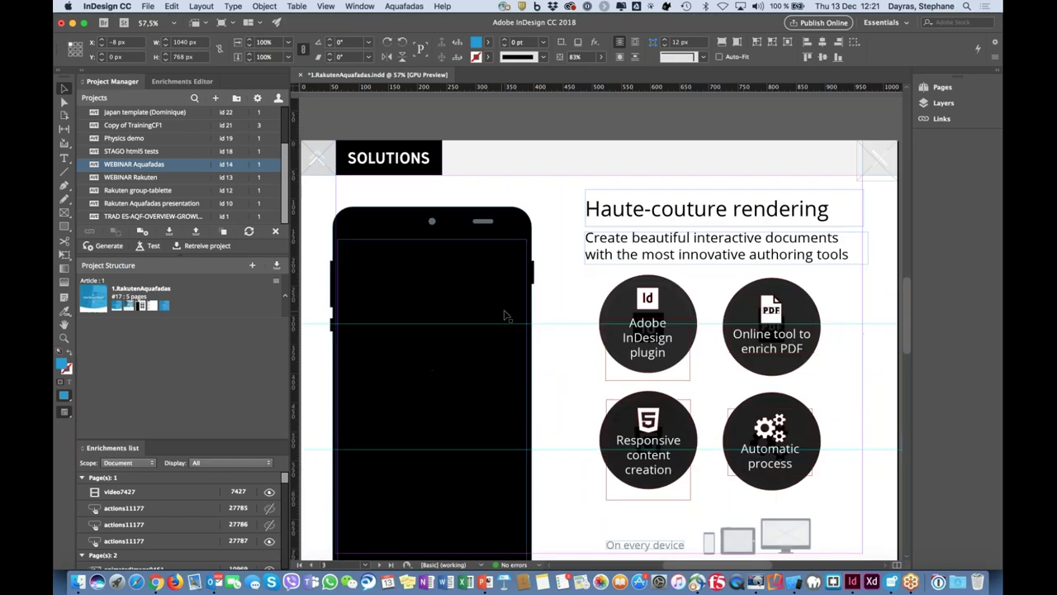
{"action": "scroll", "coordinate": [506, 315], "scroll_direction": "down", "scroll_amount": 10}
{"action": "scroll", "coordinate": [505, 314], "scroll_direction": "up", "scroll_amount": 20}
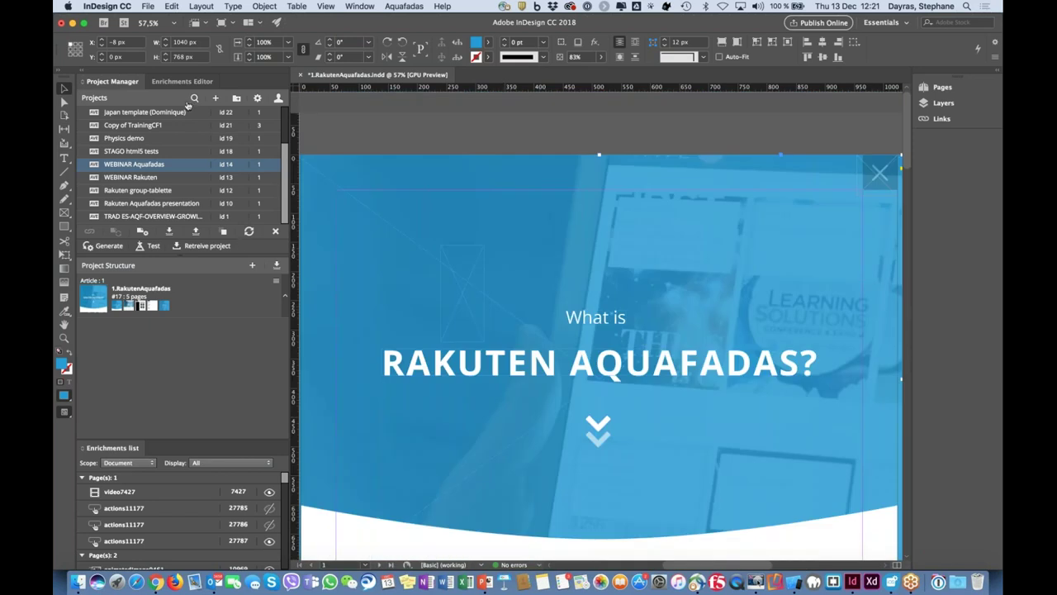
Generate the WEBINAR Aquafadas project as AVE HD and save the retrieved published project in Downloads as Monodoc webinar.
{"action": "left_click", "coordinate": [106, 246]}
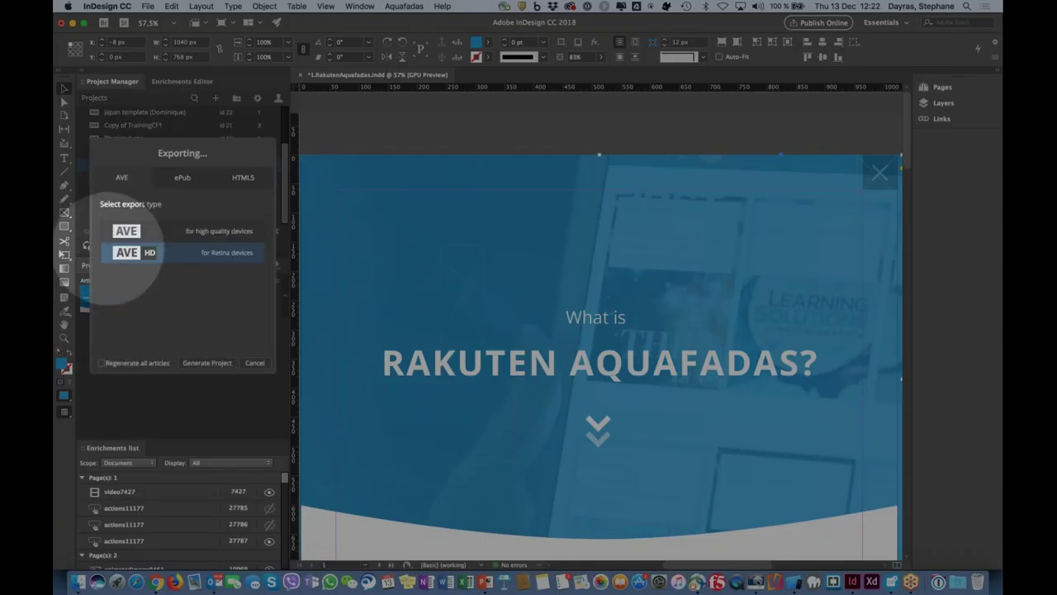
{"action": "left_click", "coordinate": [206, 363]}
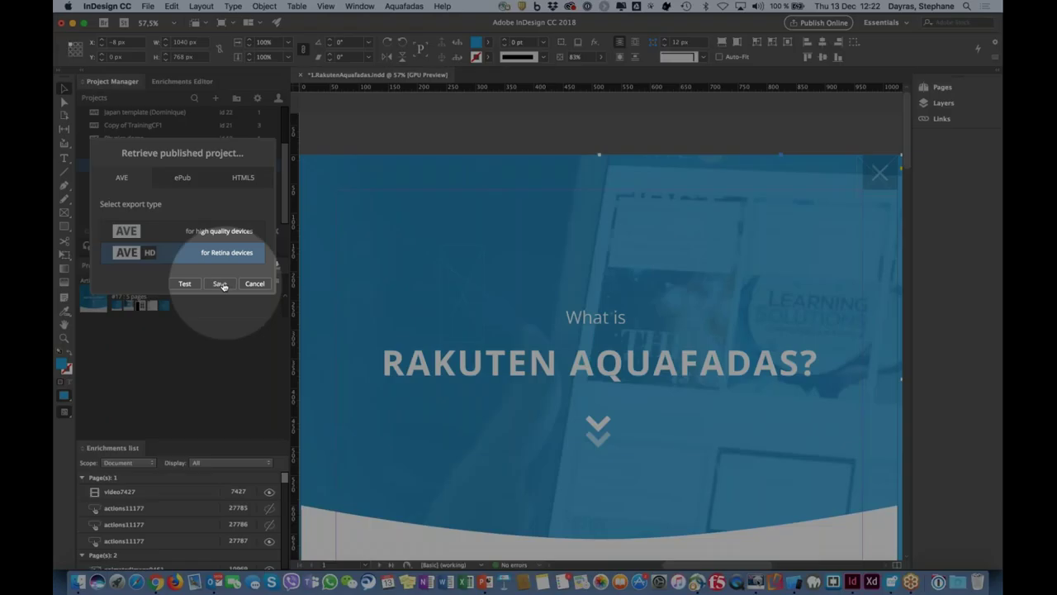
{"action": "left_click", "coordinate": [220, 283]}
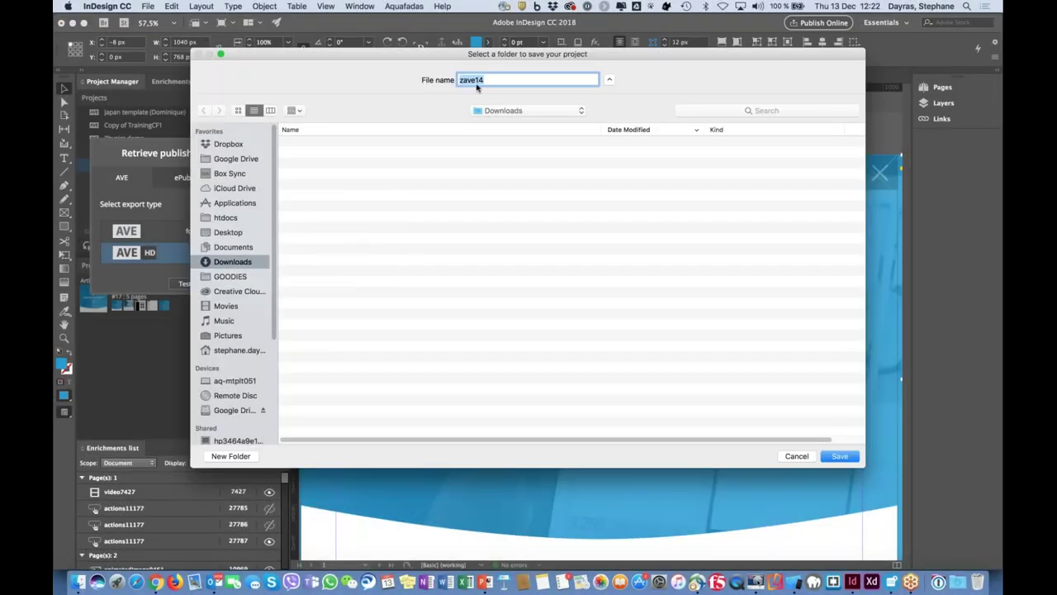
{"action": "type", "text": "Monodoc webinar"}
{"action": "left_click", "coordinate": [839, 456]}
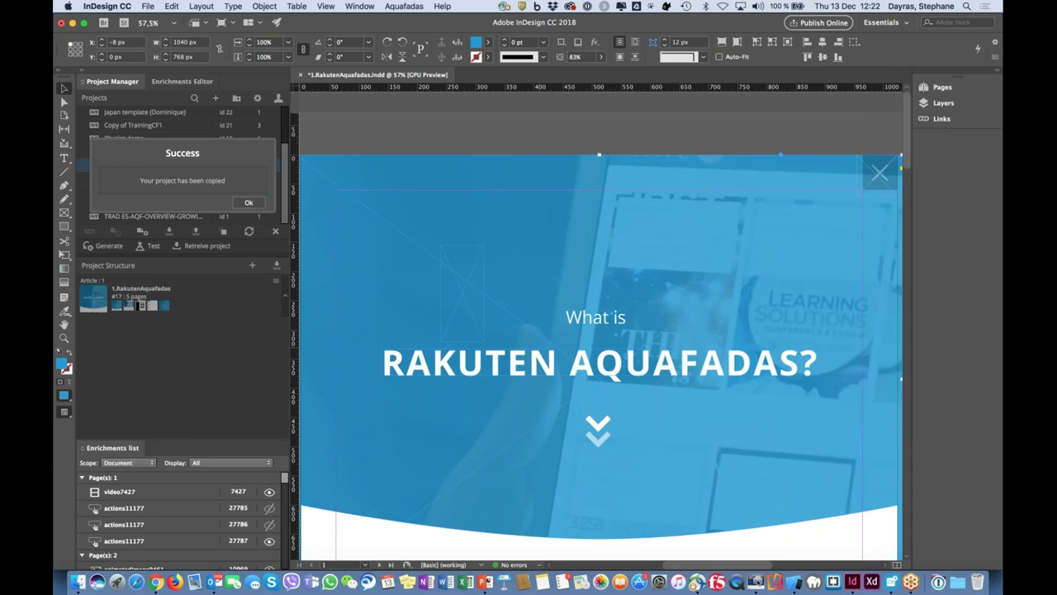
{"action": "left_click", "coordinate": [248, 202]}
Switch to Cloud Authoring in Chrome and download the ZAVE and ZAVEM files of My first project.
{"action": "left_click", "coordinate": [156, 582]}
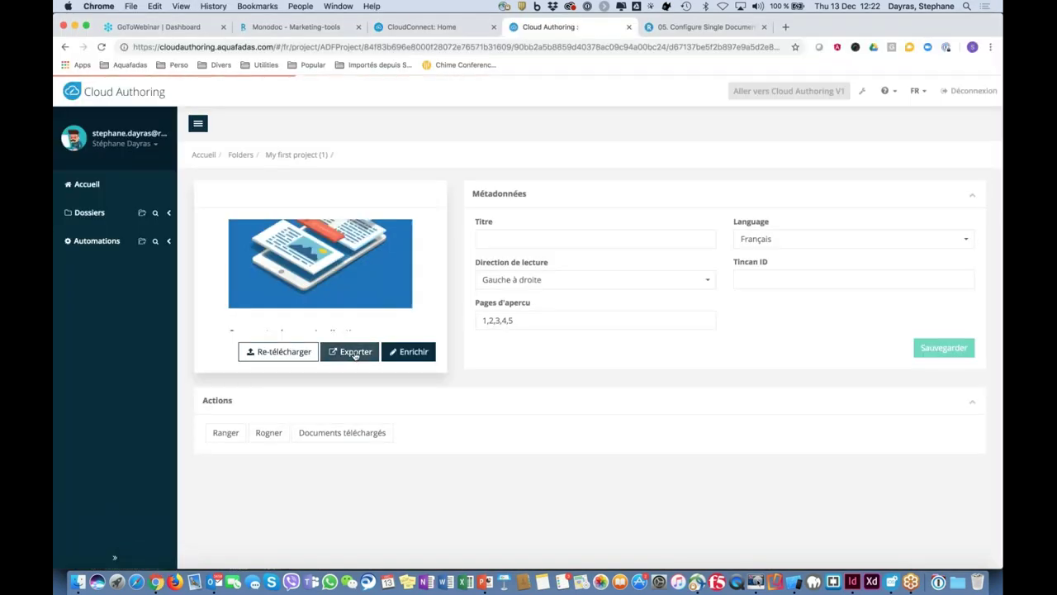
{"action": "left_click", "coordinate": [351, 353]}
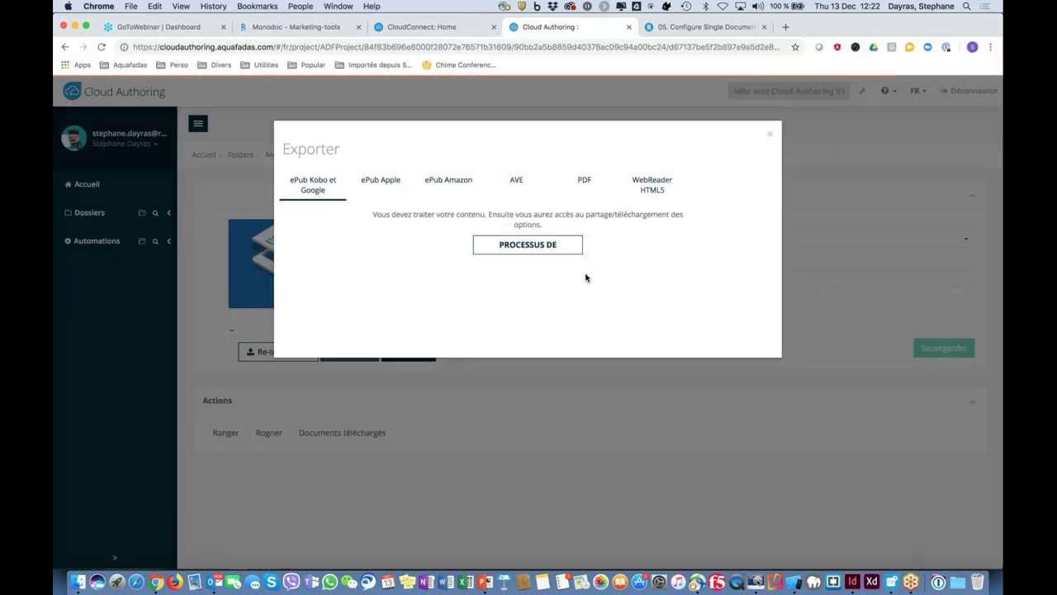
{"action": "left_click", "coordinate": [534, 188]}
{"action": "left_click", "coordinate": [535, 257]}
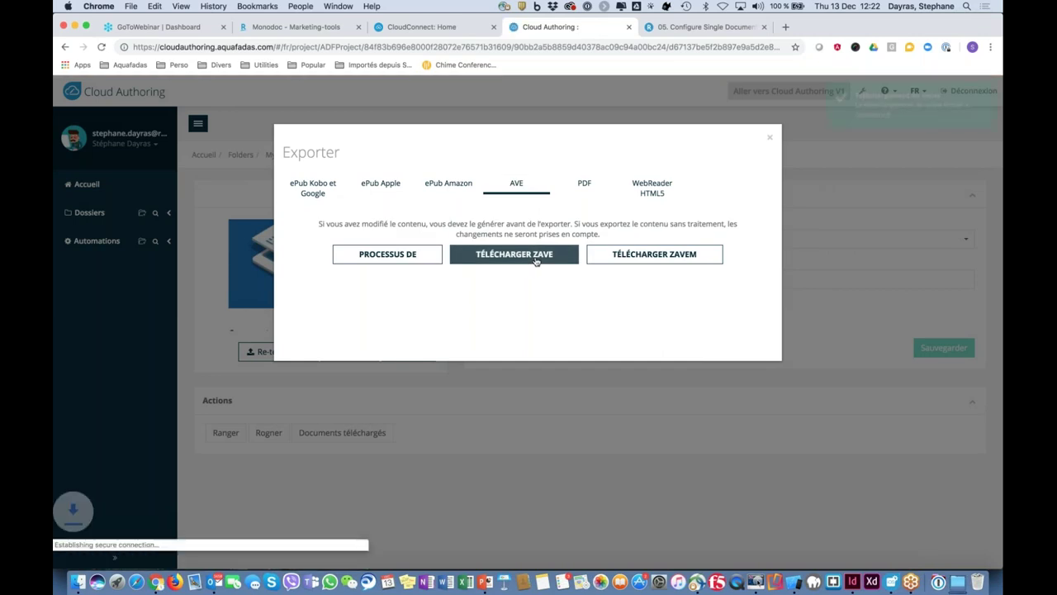
{"action": "left_click", "coordinate": [659, 257]}
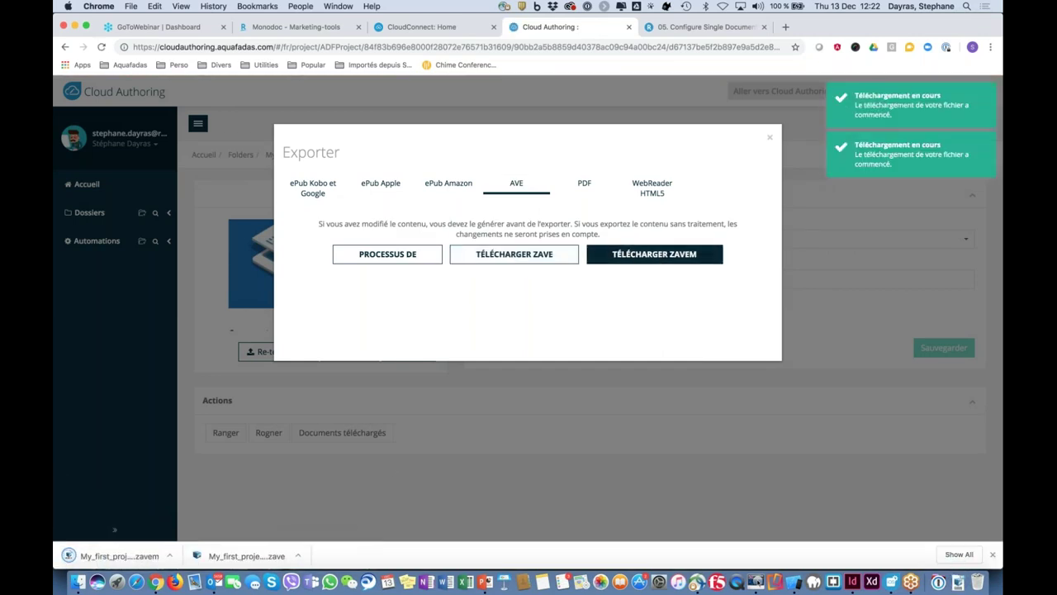
Open the Downloads folder in Finder and select the Monodoc webinar folder.
{"action": "left_click", "coordinate": [852, 581]}
{"action": "left_click", "coordinate": [959, 583]}
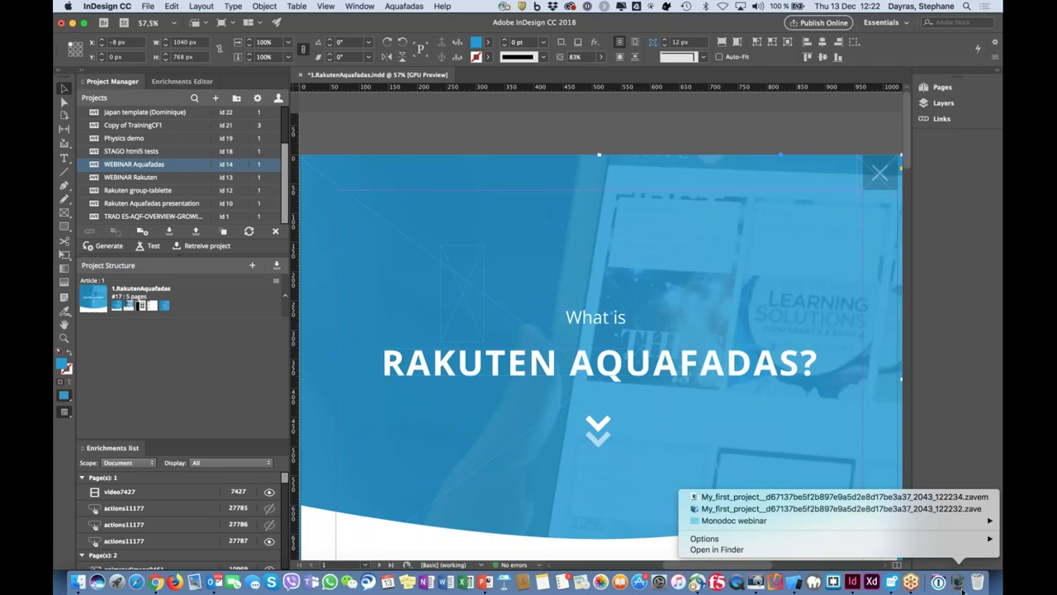
{"action": "left_click", "coordinate": [934, 550]}
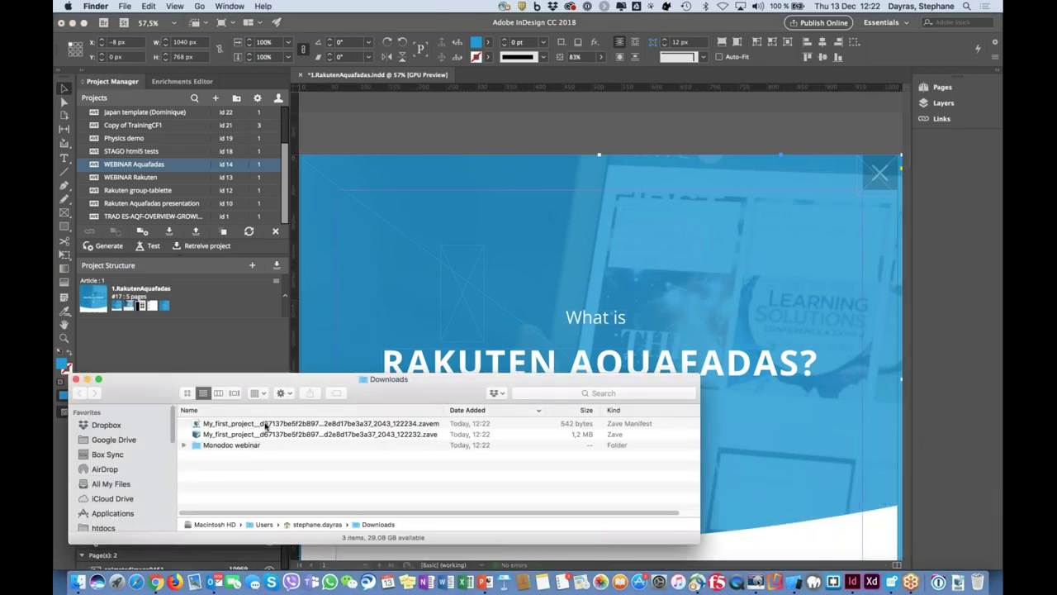
{"action": "left_click", "coordinate": [233, 447]}
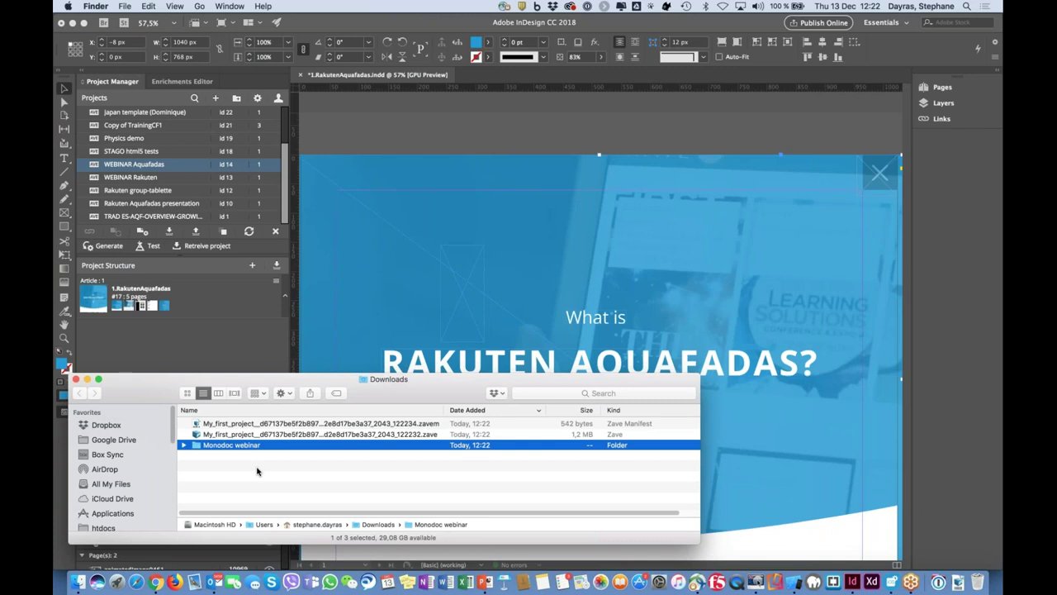
Rename the downloaded My_first_project .zavem file as Monodoc simple.
{"action": "left_click", "coordinate": [267, 428]}
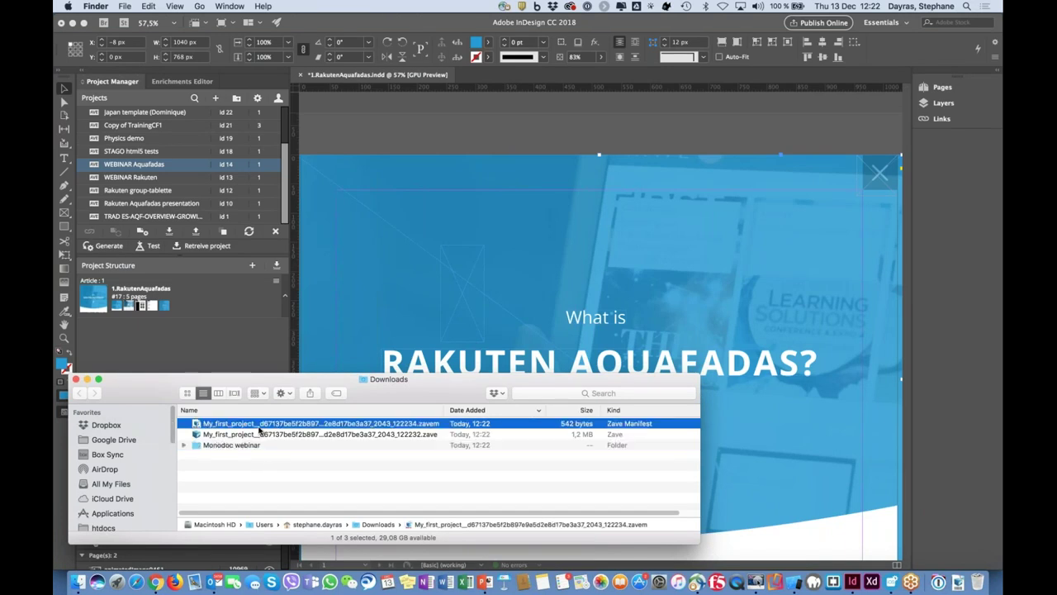
{"action": "key", "text": "Return"}
{"action": "type", "text": "Monodoc "}
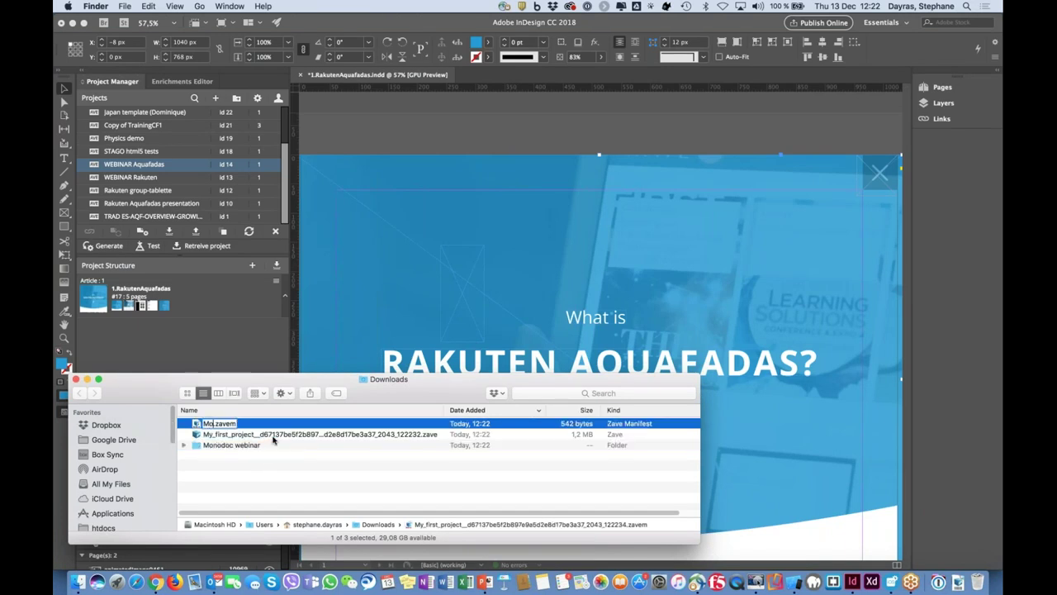
{"action": "type", "text": "simple"}
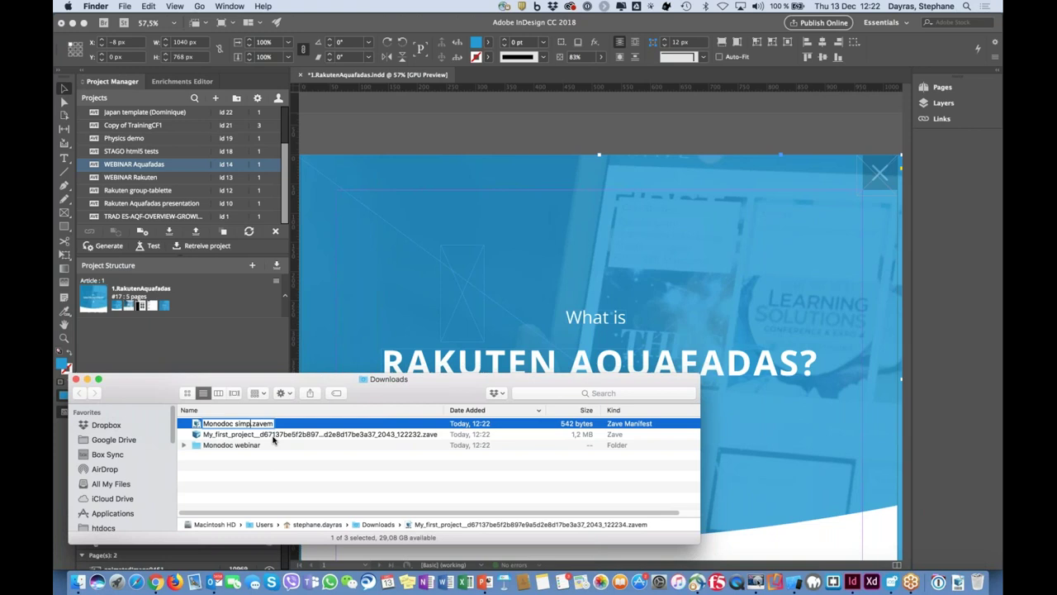
{"action": "key", "text": "Return"}
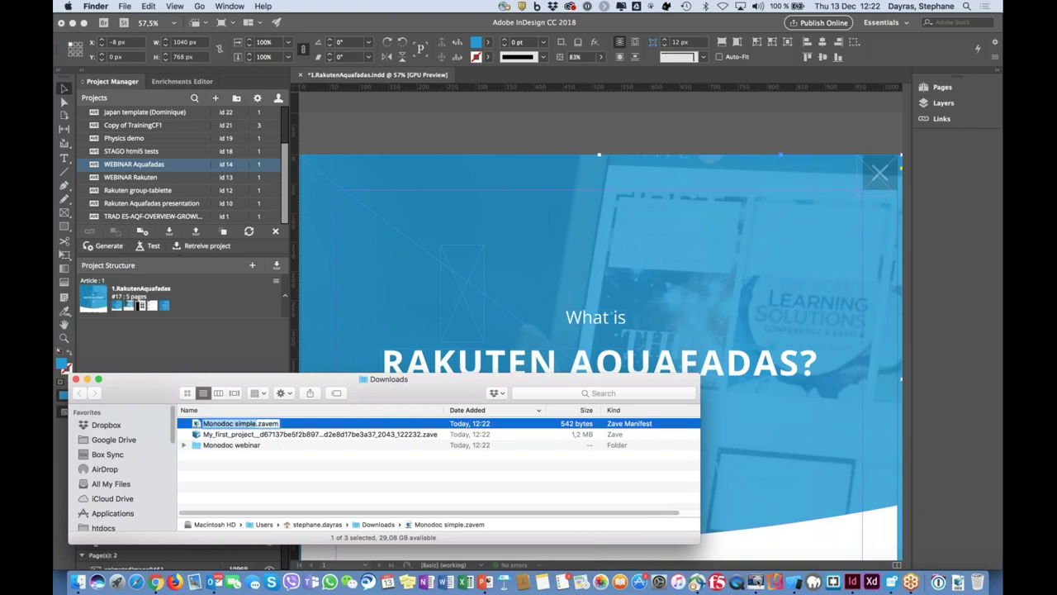
Rename the downloaded My_first_project .zave file as Monodoc simple and close the Downloads window.
{"action": "left_click", "coordinate": [252, 436]}
{"action": "key", "text": "Return"}
{"action": "type", "text": "Monodoc simple"}
{"action": "key", "text": "Return"}
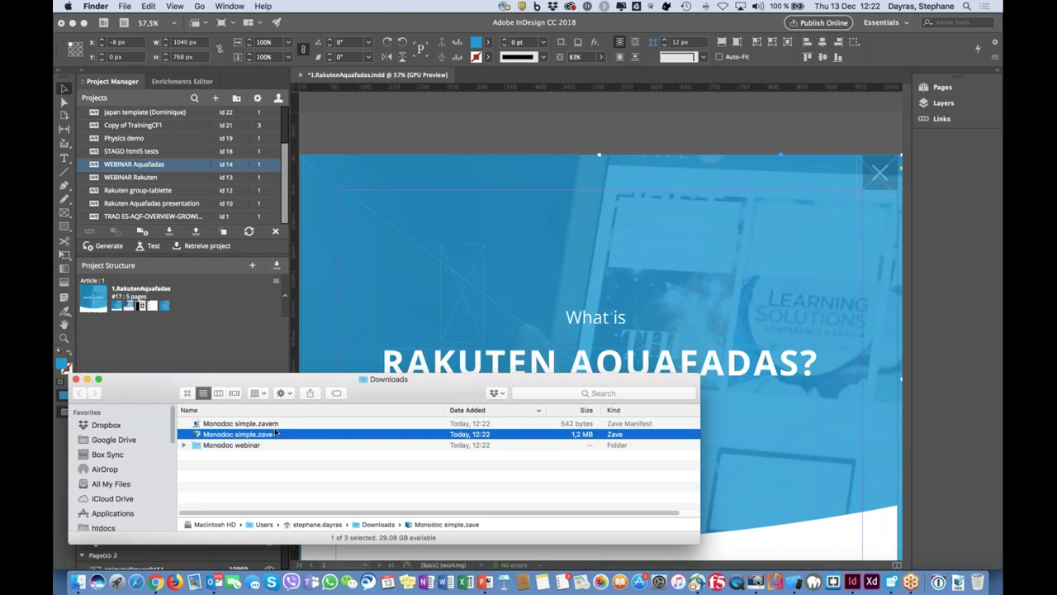
{"action": "left_click", "coordinate": [74, 380]}
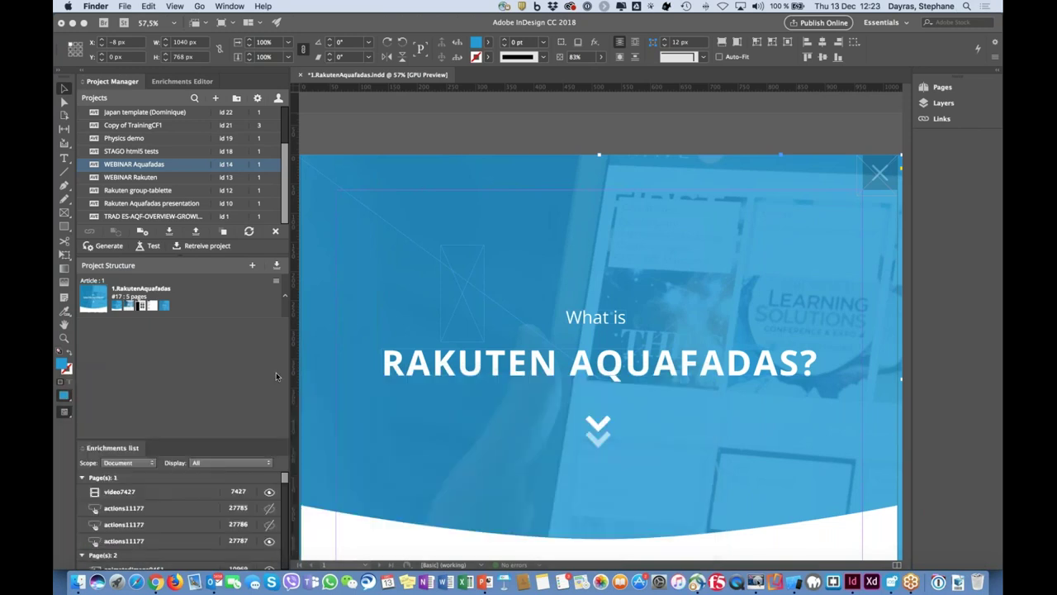
{"action": "left_click", "coordinate": [277, 374]}
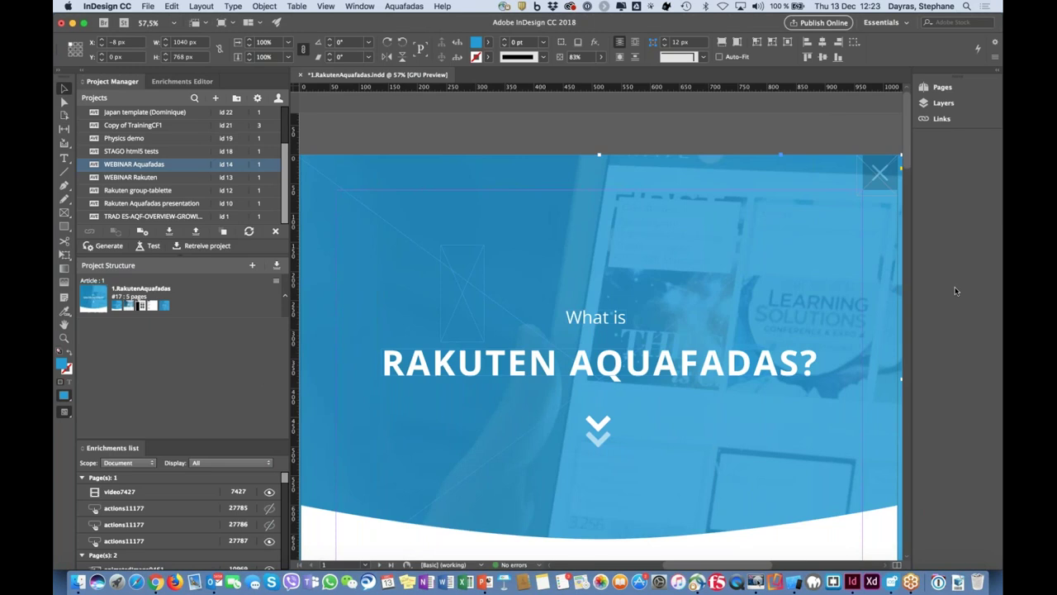
Switch to Outlook and read through the message about submitting the app to Apple and Google.
{"action": "key", "text": "super+Tab"}
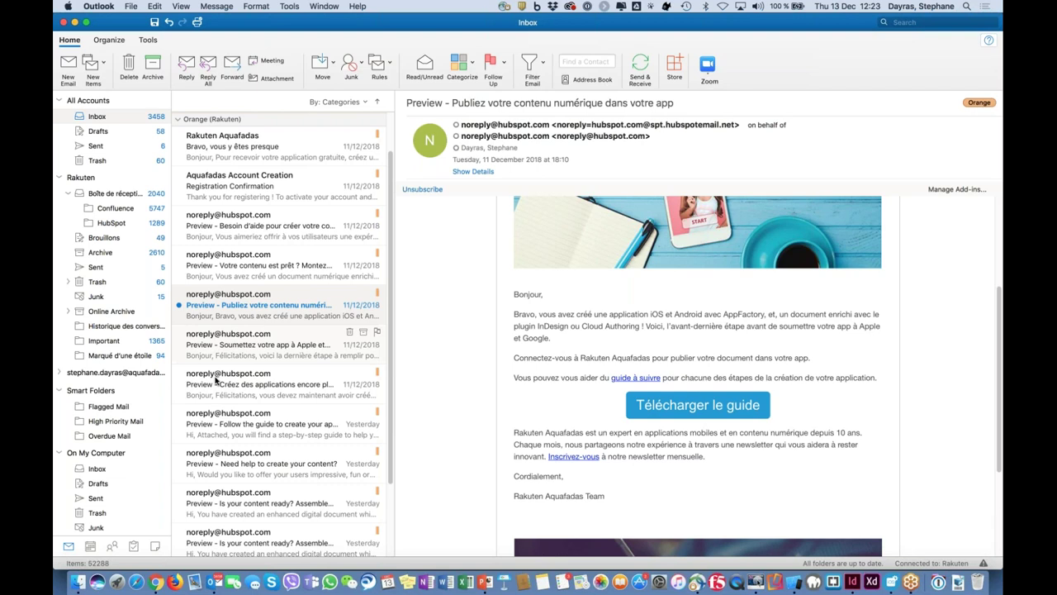
{"action": "left_click", "coordinate": [281, 352]}
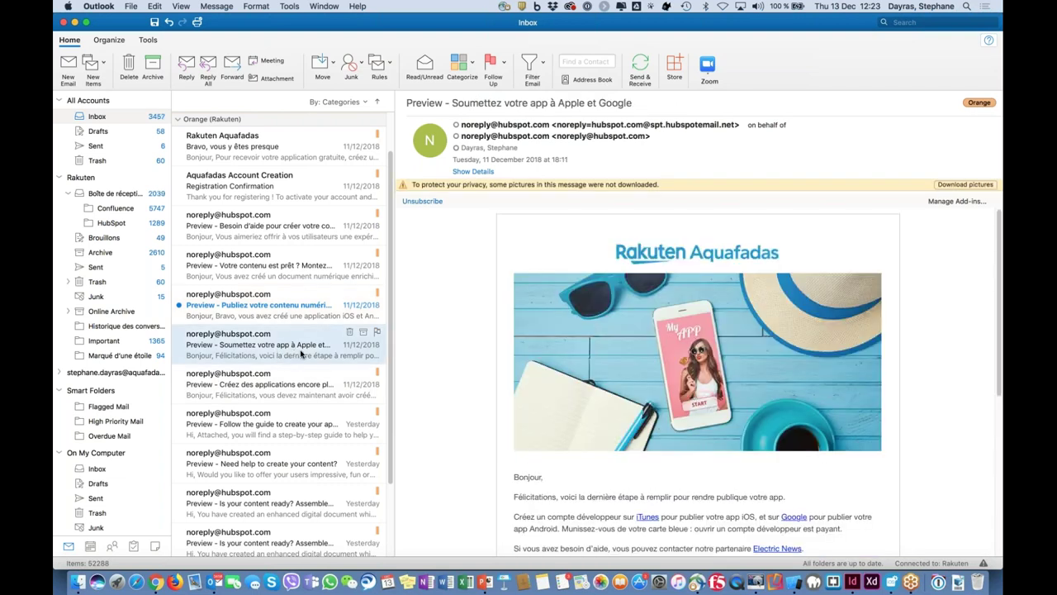
{"action": "scroll", "coordinate": [655, 380], "scroll_direction": "down", "scroll_amount": 4}
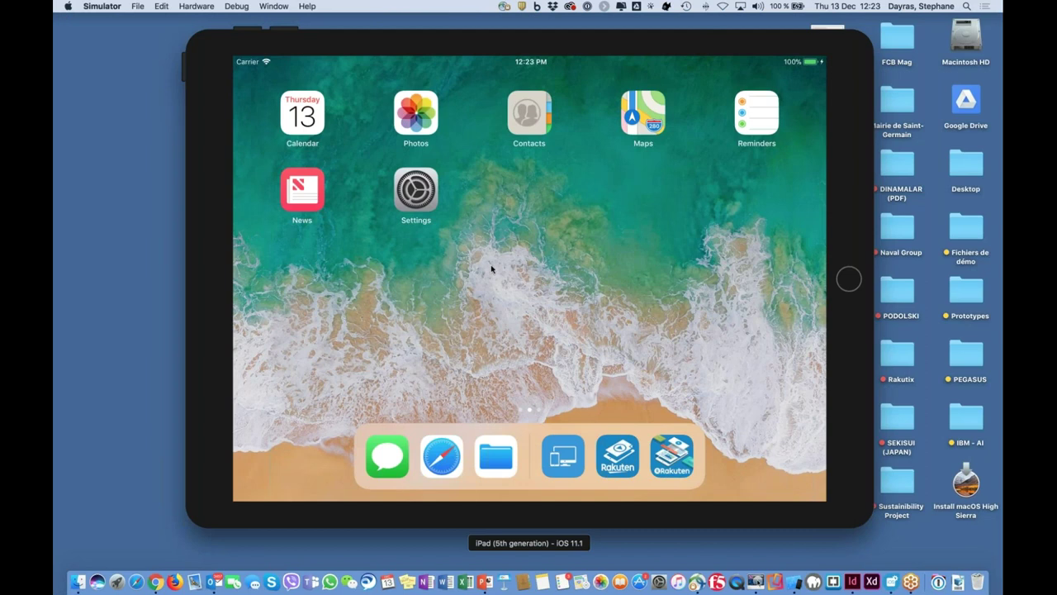
Reposition the iPad simulator on the desktop and switch to AppFactory iOS to view its Remote Single Document (Universal) template.
{"action": "left_click_drag", "start_coordinate": [837, 340], "coordinate": [739, 355]}
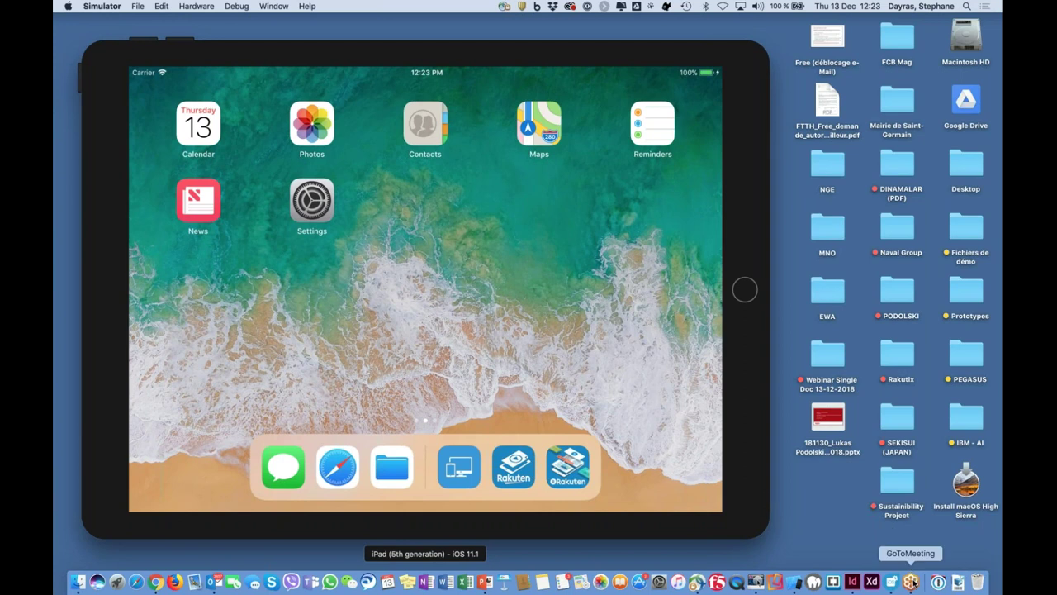
{"action": "left_click", "coordinate": [892, 582]}
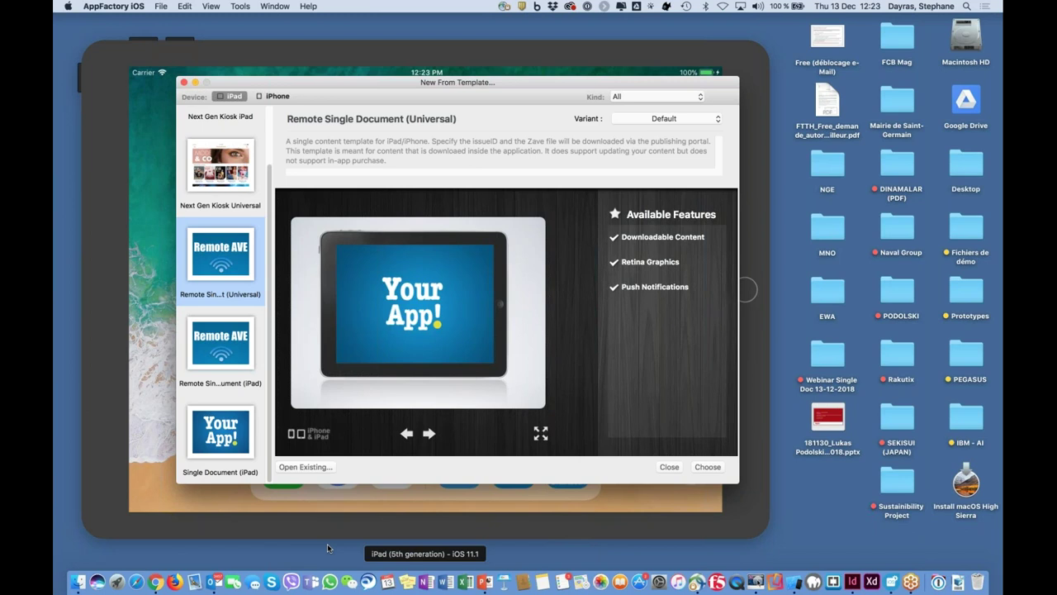
Return to Chrome, close the export options, and look over Cloud Connect's home, title creation and application creation pages.
{"action": "left_click", "coordinate": [156, 581]}
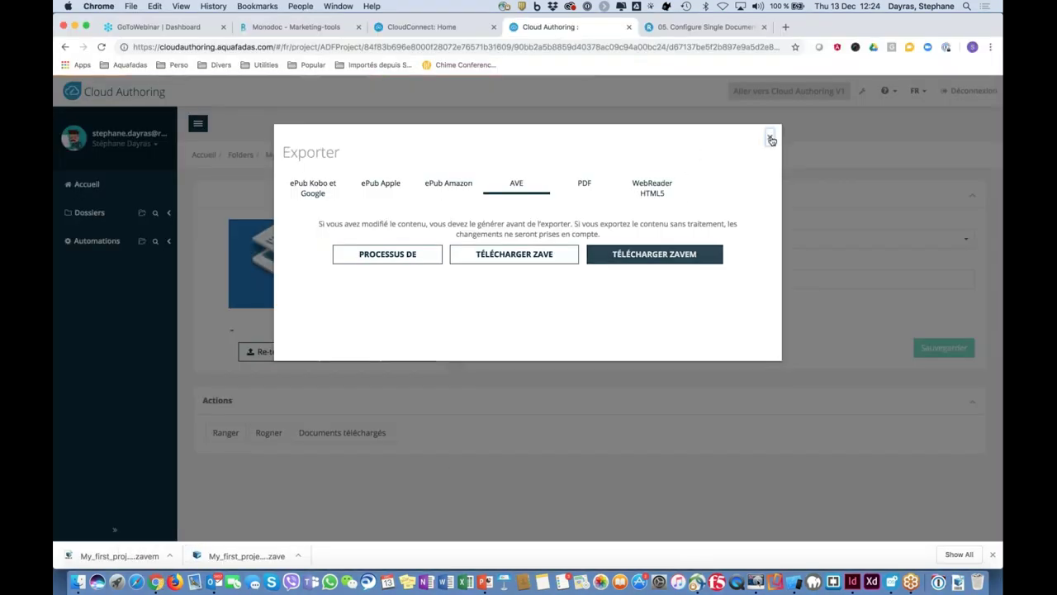
{"action": "left_click", "coordinate": [770, 137]}
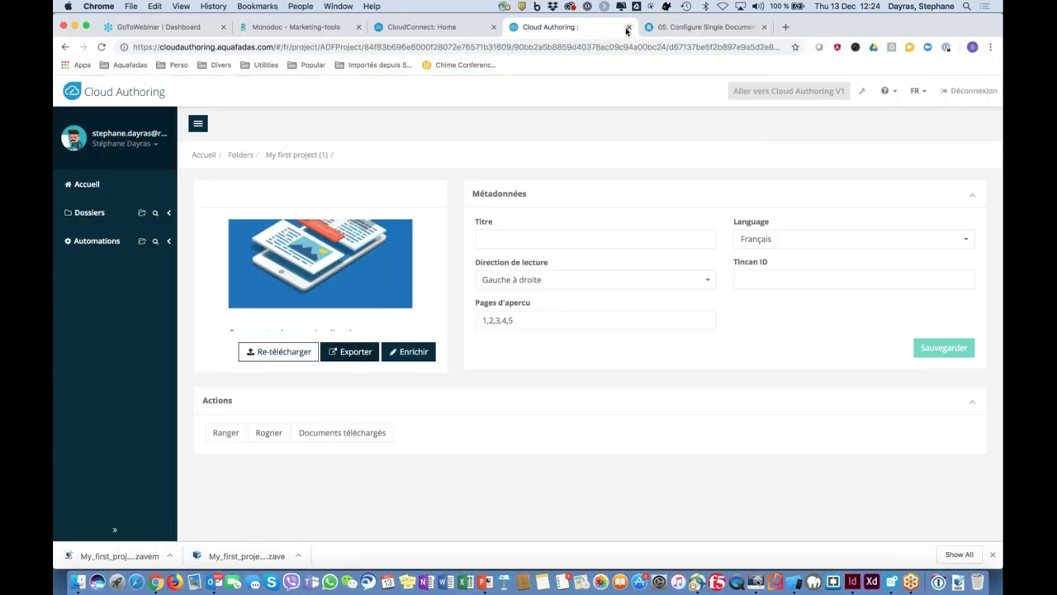
{"action": "left_click", "coordinate": [418, 28]}
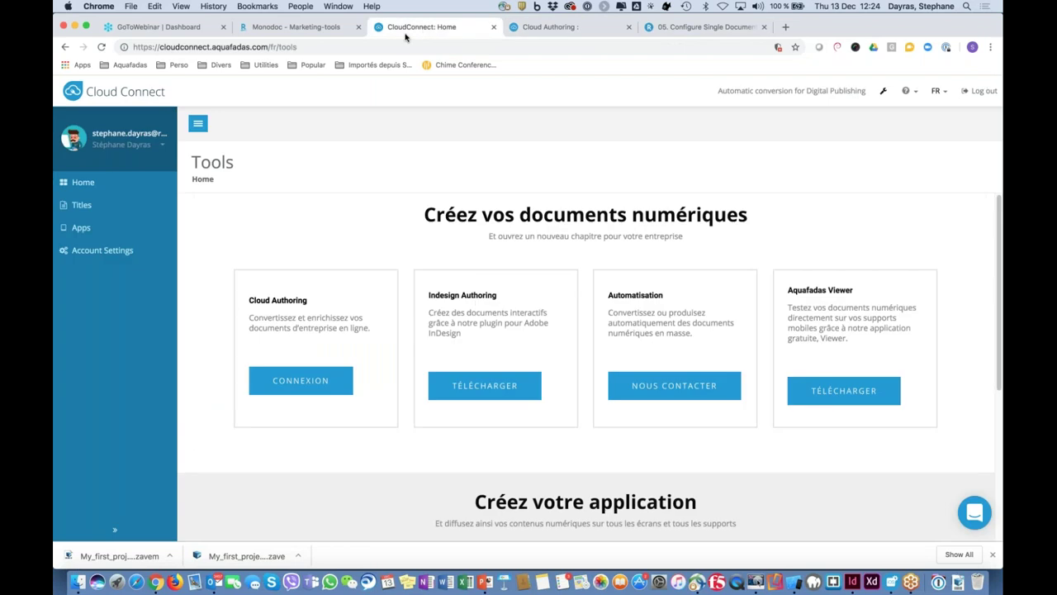
{"action": "left_click", "coordinate": [83, 182]}
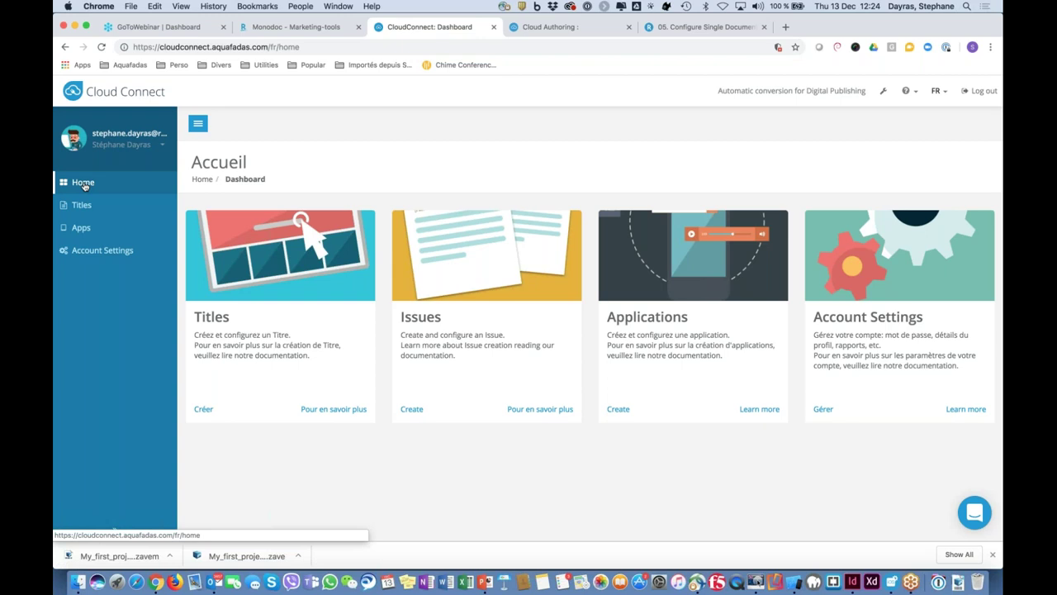
{"action": "left_click", "coordinate": [78, 207]}
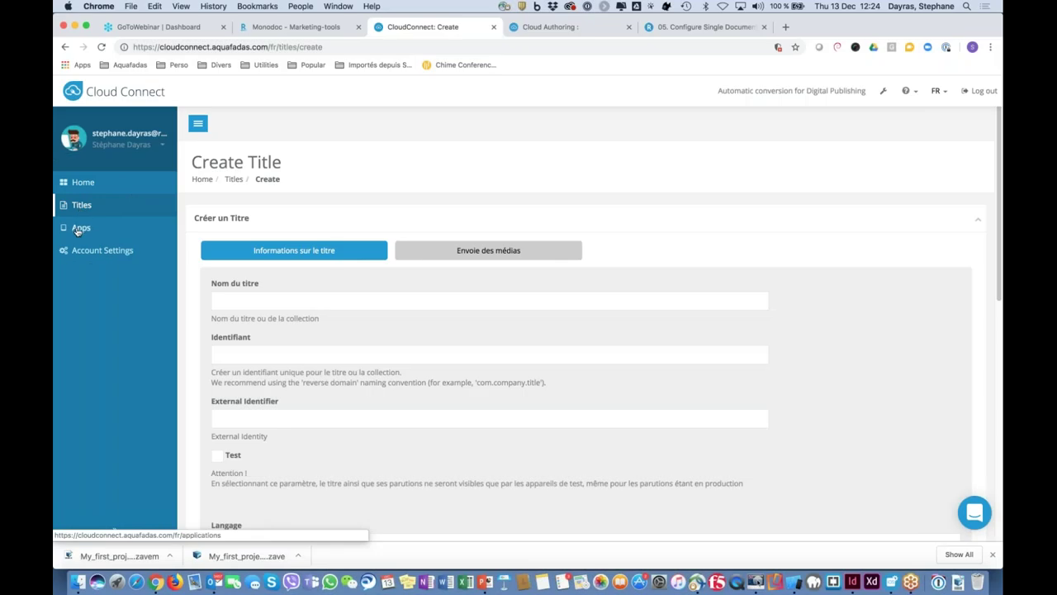
{"action": "left_click", "coordinate": [78, 230]}
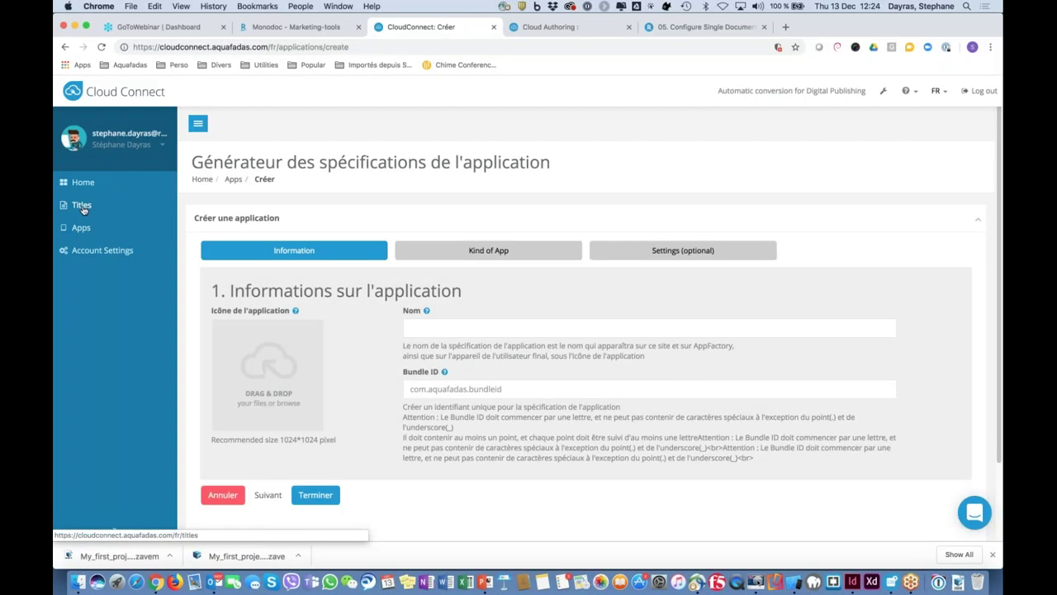
Start a new title in Cloud Connect named Monodoc FR with the identifier com.rakuten.monodocfr.
{"action": "left_click", "coordinate": [82, 210]}
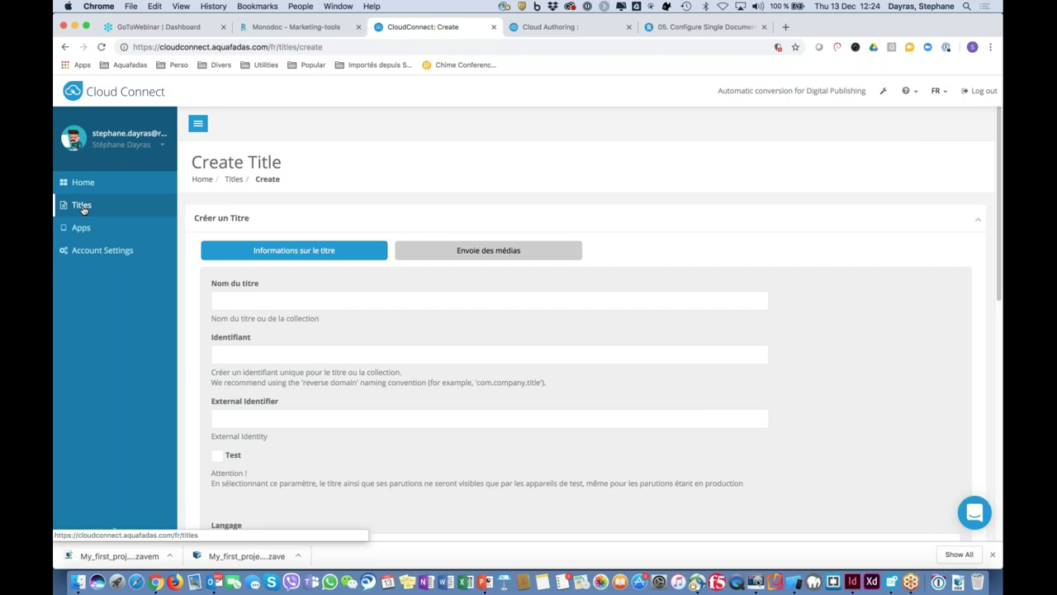
{"action": "left_click", "coordinate": [257, 298]}
{"action": "type", "text": "Monodoc"}
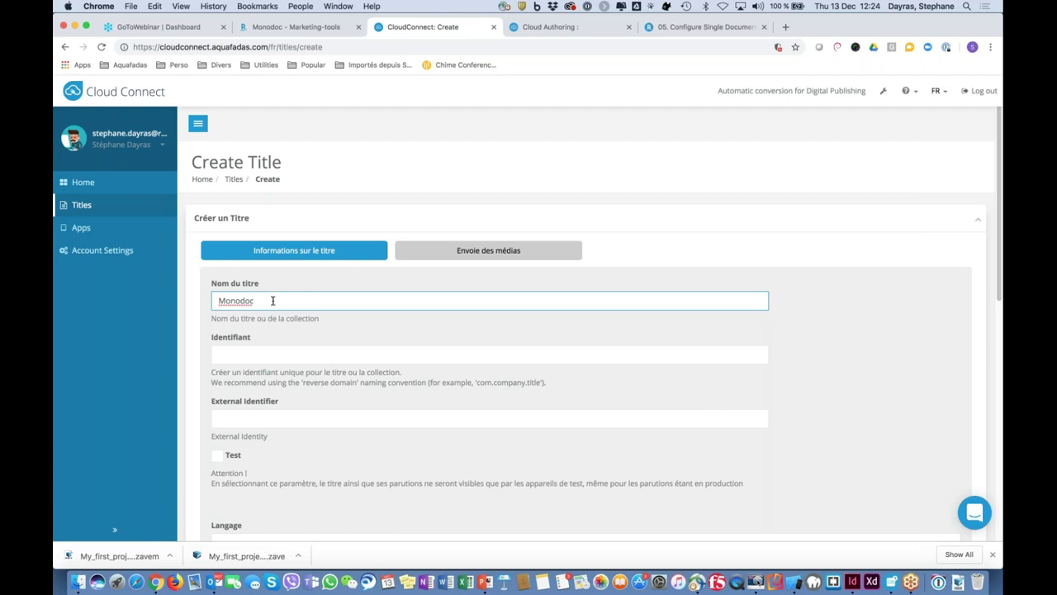
{"action": "type", "text": "FR"}
{"action": "left_click", "coordinate": [272, 352]}
{"action": "type", "text": "com.rakuten.monodocfr"}
{"action": "key", "text": "super+a"}
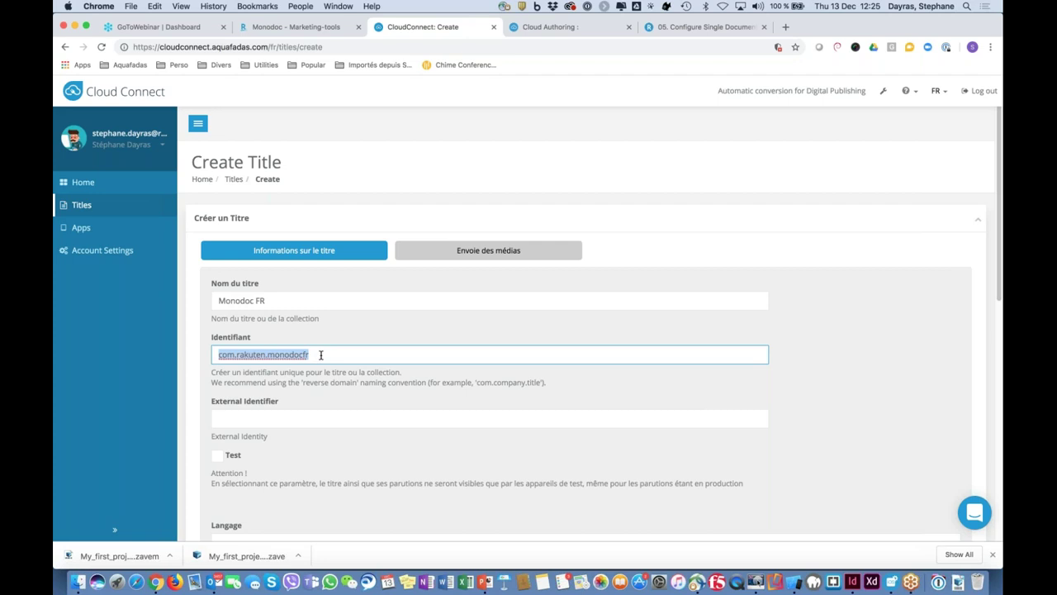
{"action": "left_click_drag", "start_coordinate": [321, 354], "coordinate": [191, 356]}
Set the new title's language to Français, leaving the external identifier empty.
{"action": "scroll", "coordinate": [302, 362], "scroll_direction": "down", "scroll_amount": 3}
{"action": "left_click", "coordinate": [247, 248]}
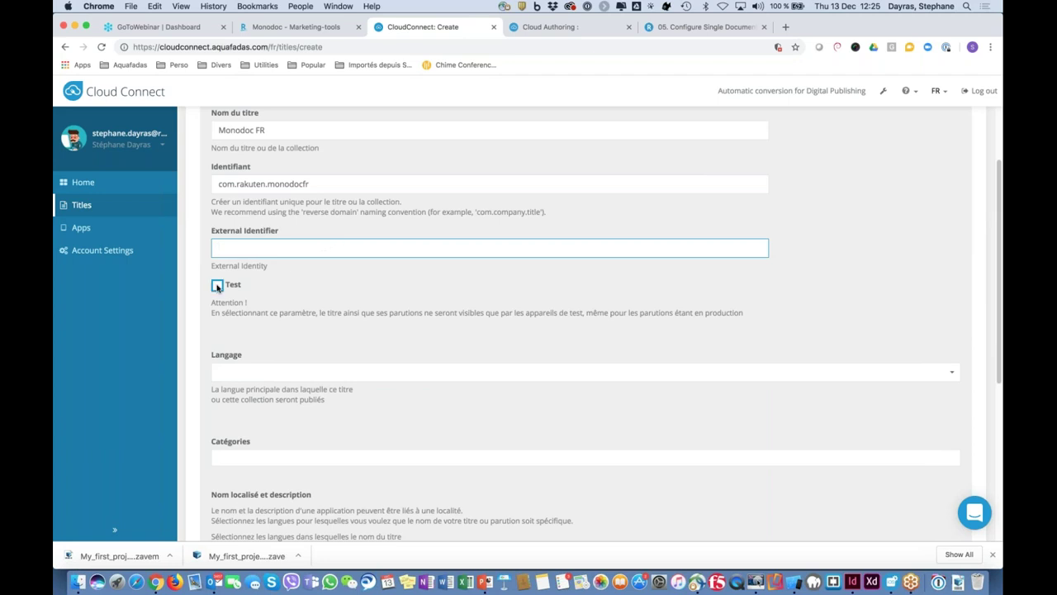
{"action": "left_click", "coordinate": [251, 372]}
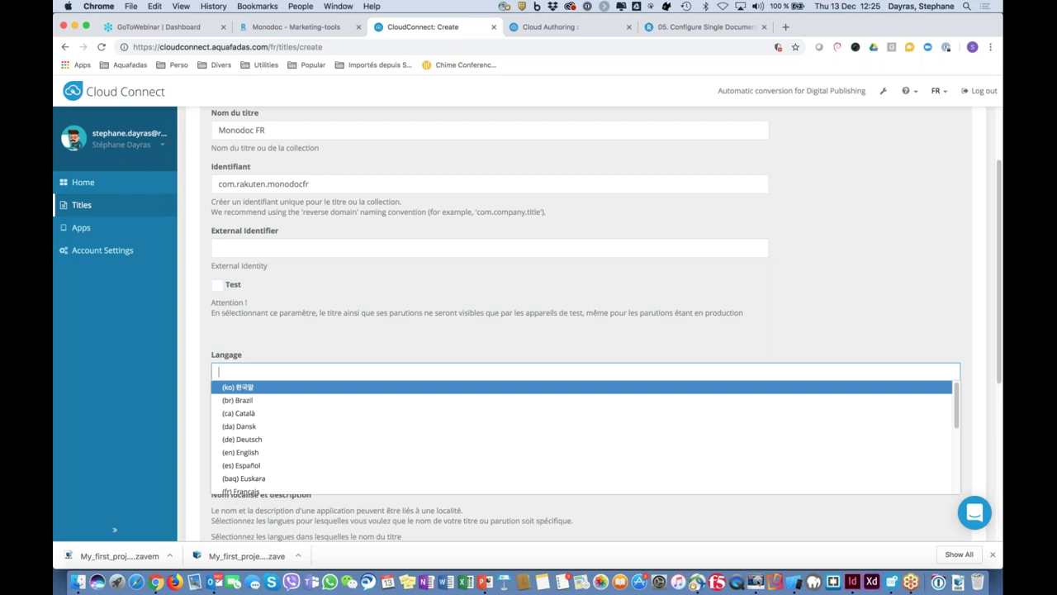
{"action": "type", "text": "fr"}
{"action": "left_click", "coordinate": [246, 388]}
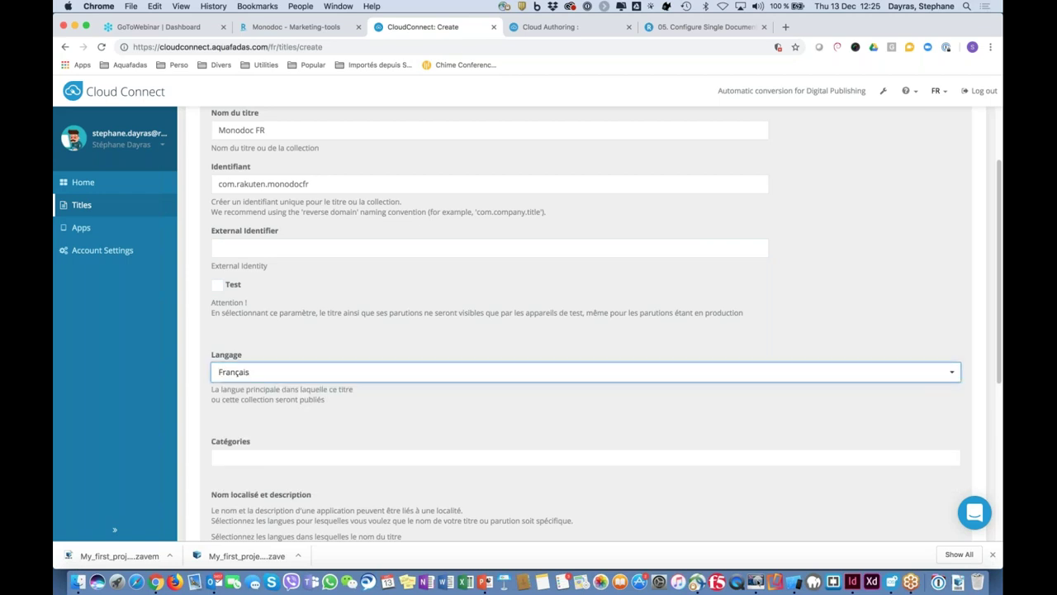
Assign the Lifestyle category to the new title.
{"action": "left_click", "coordinate": [269, 458]}
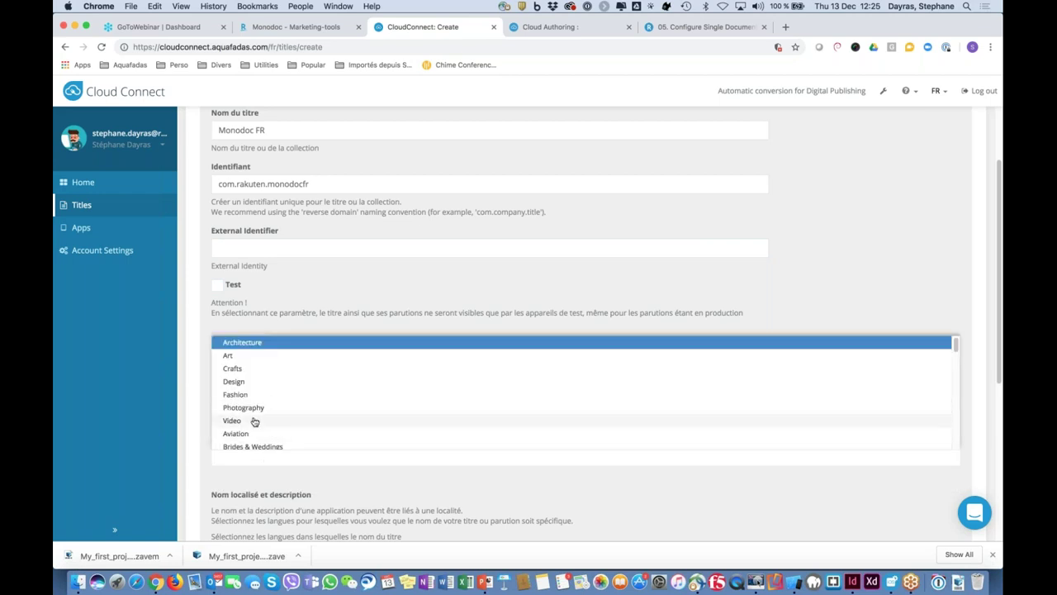
{"action": "scroll", "coordinate": [255, 421], "scroll_direction": "down", "scroll_amount": 3}
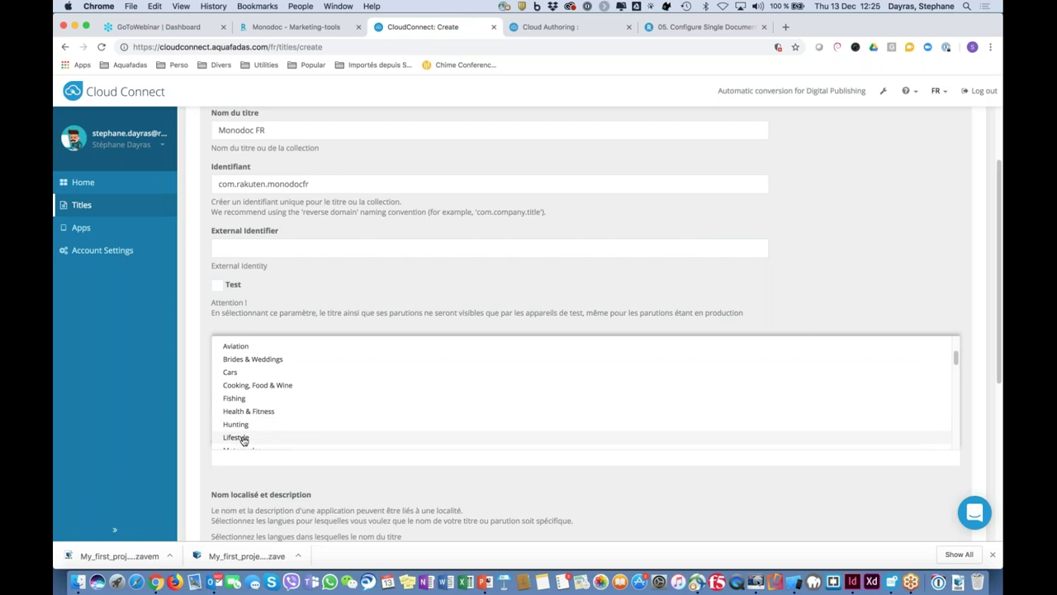
{"action": "left_click", "coordinate": [243, 438]}
Add a Français localized entry to the title with Monodoc FR as its name, description and header text.
{"action": "scroll", "coordinate": [314, 458], "scroll_direction": "down", "scroll_amount": 5}
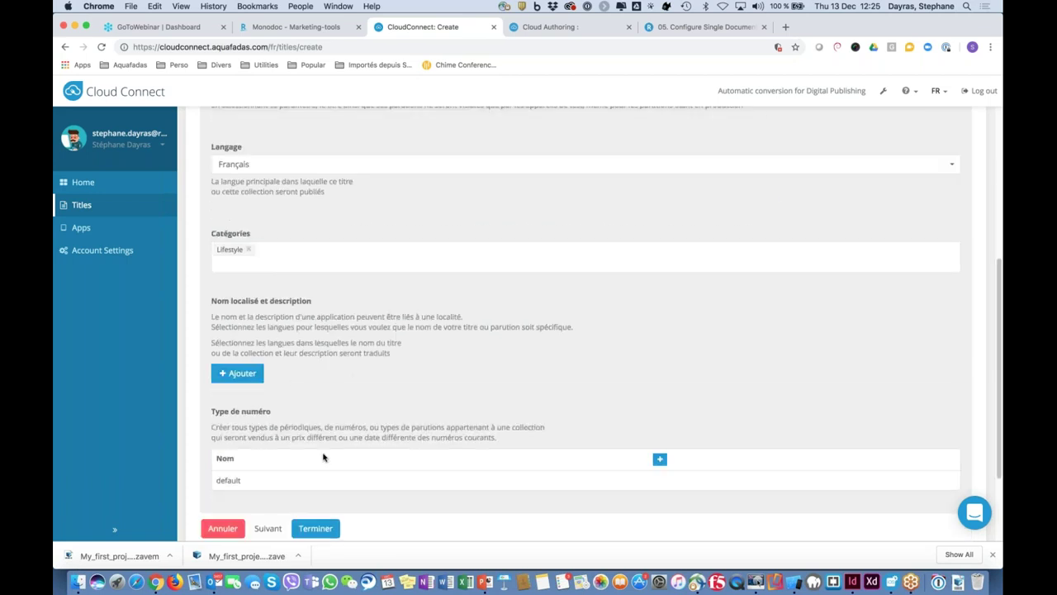
{"action": "left_click", "coordinate": [242, 373]}
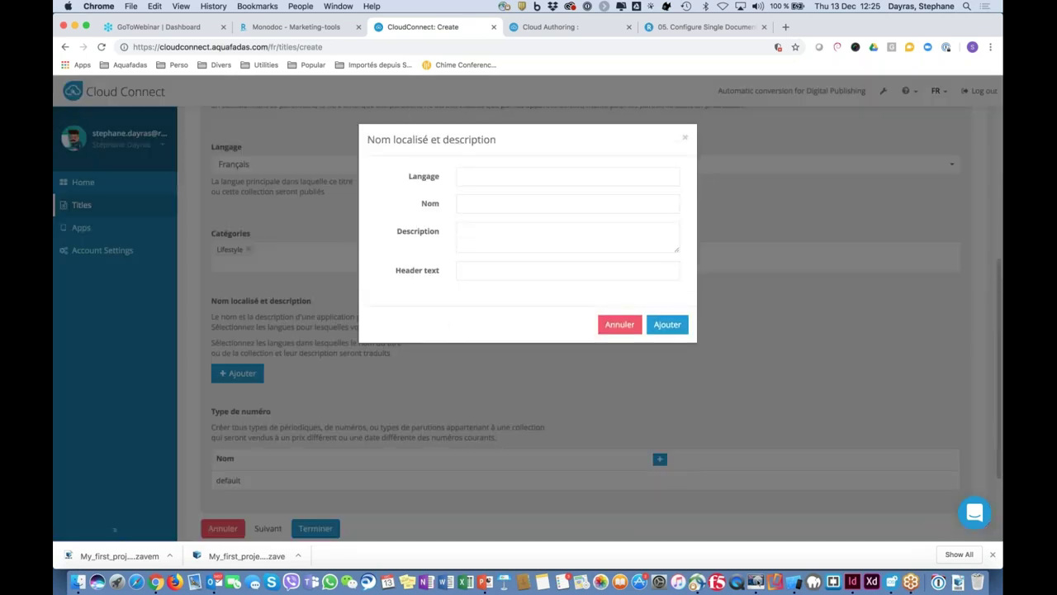
{"action": "left_click", "coordinate": [483, 180]}
{"action": "type", "text": "fr"}
{"action": "left_click", "coordinate": [494, 191]}
{"action": "left_click", "coordinate": [482, 204]}
{"action": "type", "text": "Monodoc FR"}
{"action": "left_click", "coordinate": [499, 232]}
{"action": "type", "text": "Monodoc FR"}
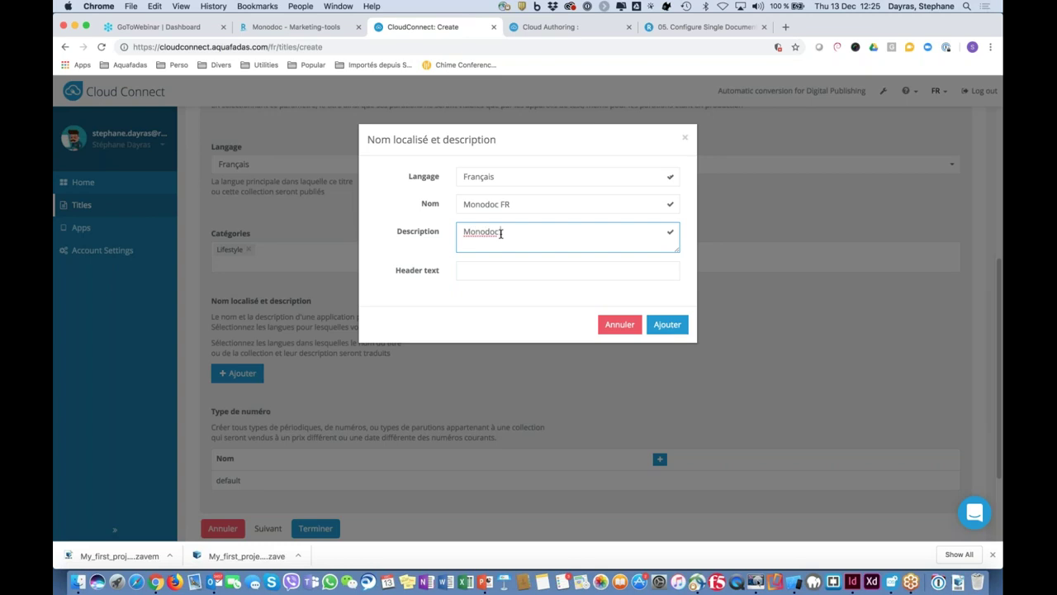
{"action": "key", "text": "Tab"}
{"action": "type", "text": "Monodoc FR"}
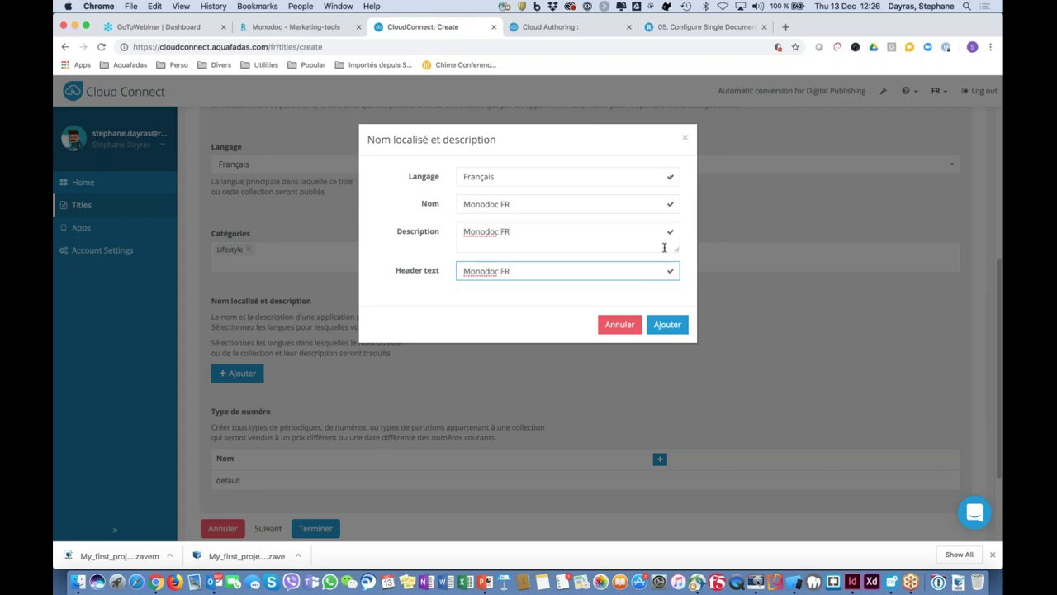
{"action": "left_click", "coordinate": [668, 321]}
Proceed to the title's media upload and add Agile Content Issue Icon.png from the Images folder as the thumbnail.
{"action": "scroll", "coordinate": [440, 322], "scroll_direction": "down", "scroll_amount": 3}
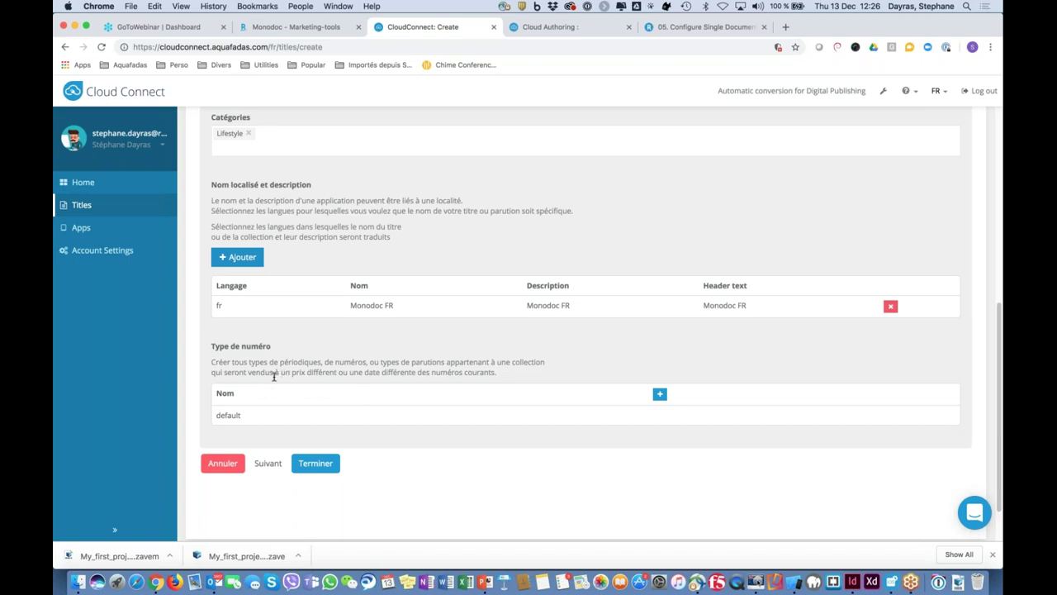
{"action": "left_click", "coordinate": [269, 463]}
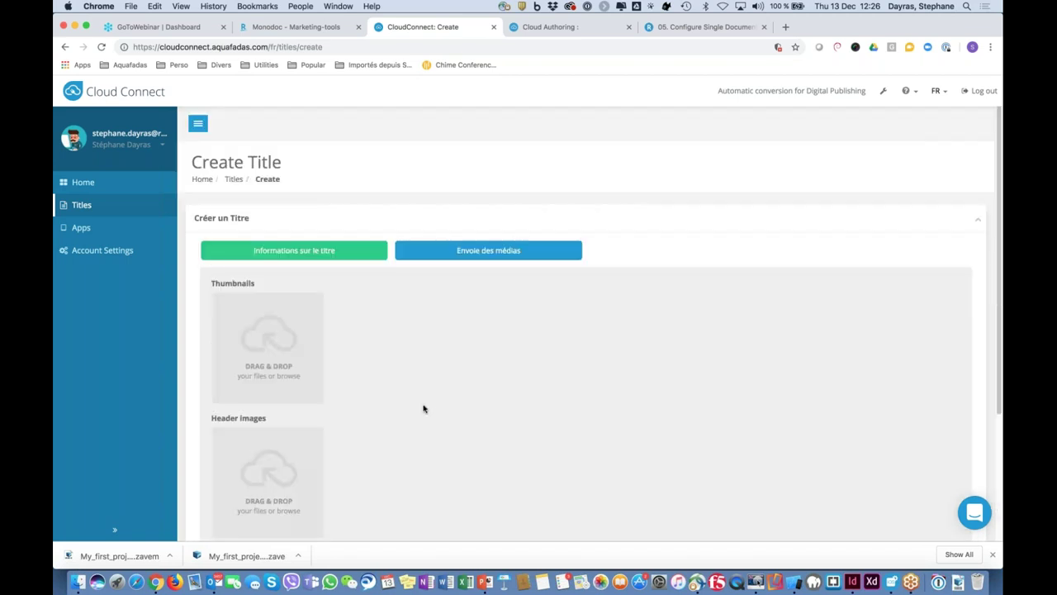
{"action": "scroll", "coordinate": [384, 366], "scroll_direction": "down", "scroll_amount": 1}
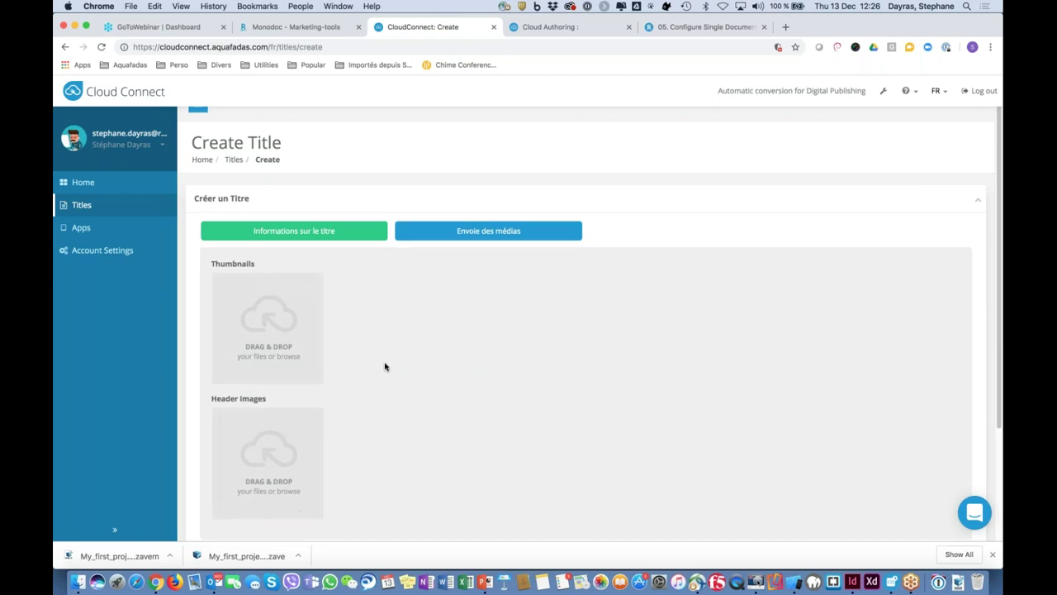
{"action": "left_click", "coordinate": [294, 331]}
{"action": "left_click", "coordinate": [299, 119]}
{"action": "double_click", "coordinate": [299, 119]}
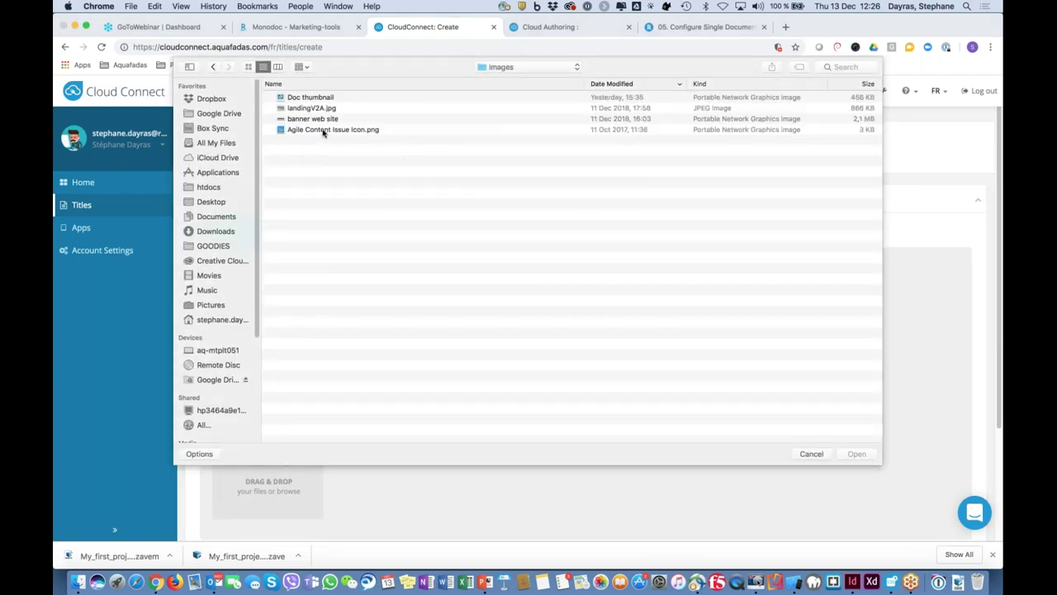
{"action": "left_click", "coordinate": [327, 130]}
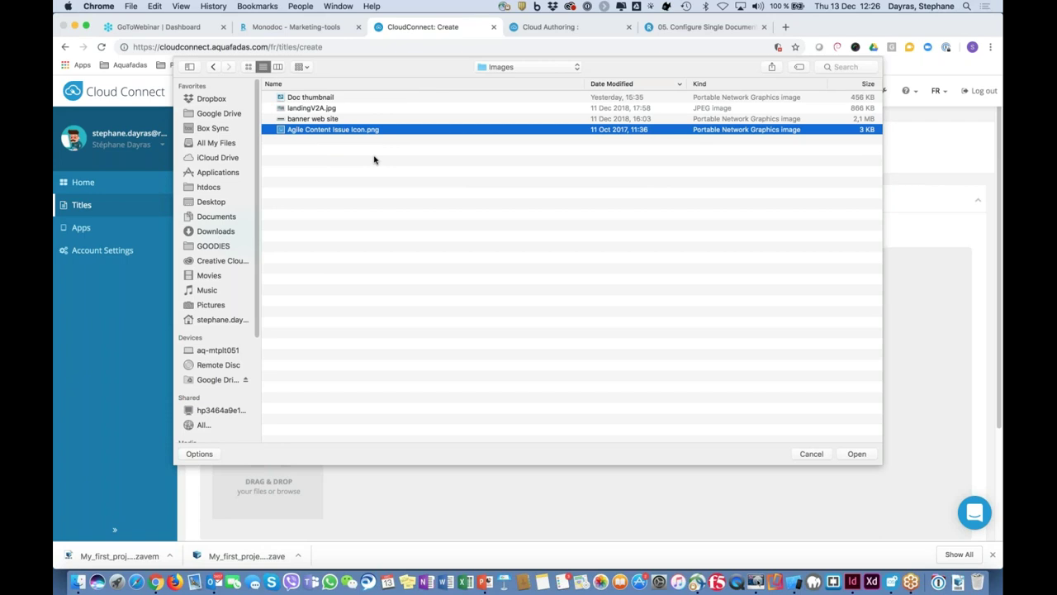
{"action": "left_click", "coordinate": [856, 453]}
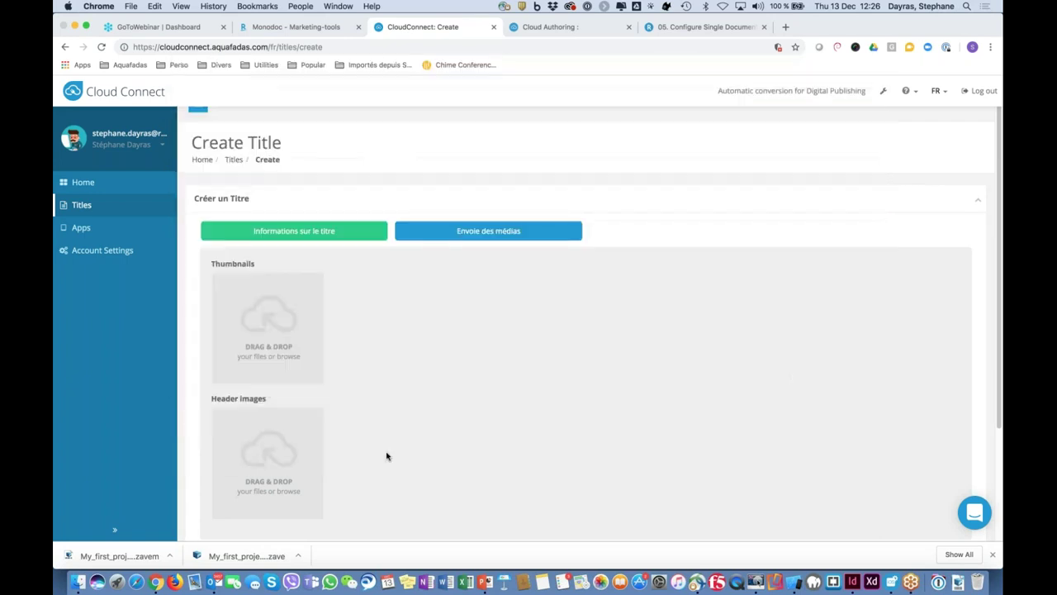
Add Agile Content Issue Icon.png as the title's header image and finish creating the title.
{"action": "left_click", "coordinate": [286, 478]}
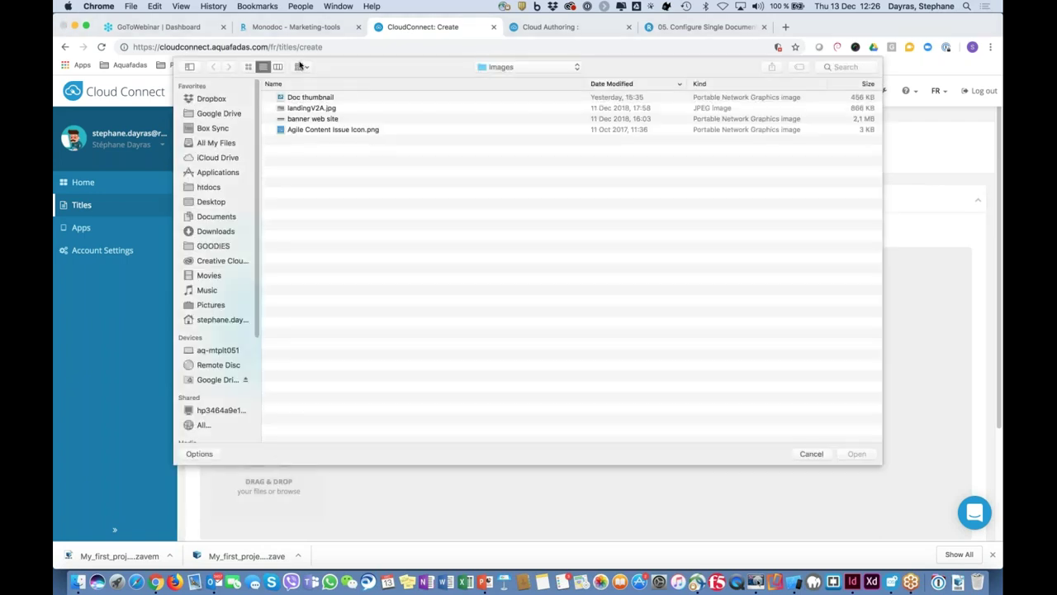
{"action": "left_click", "coordinate": [322, 130]}
{"action": "left_click", "coordinate": [857, 453]}
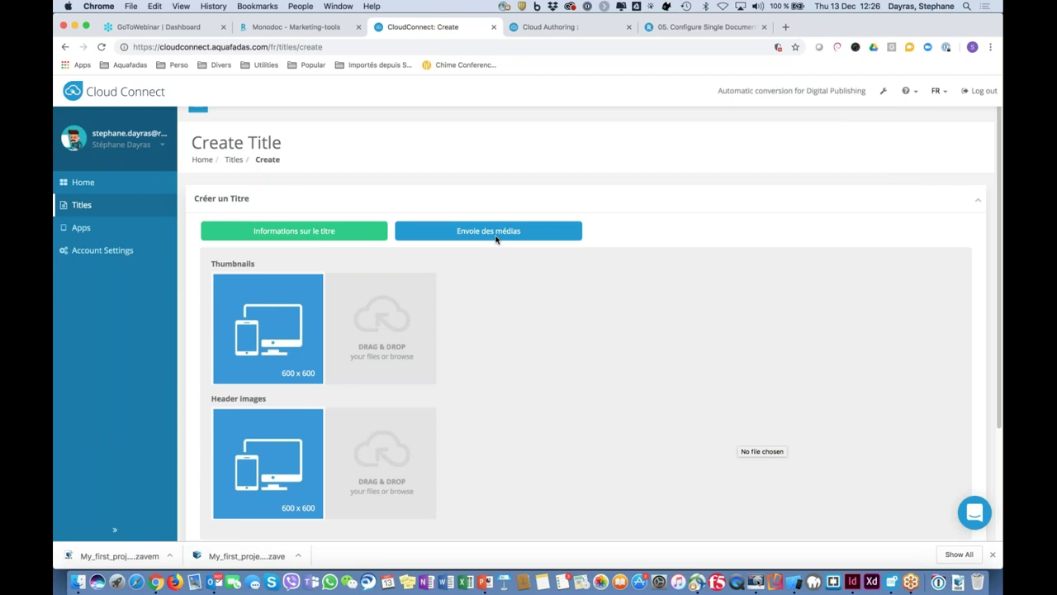
{"action": "scroll", "coordinate": [498, 266], "scroll_direction": "down", "scroll_amount": 4}
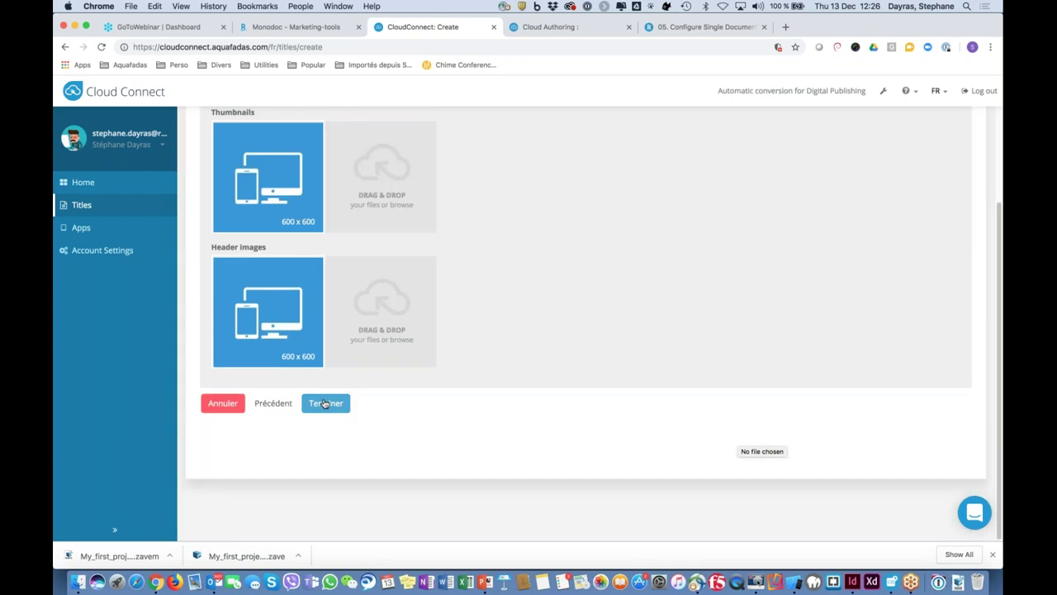
{"action": "left_click", "coordinate": [325, 403]}
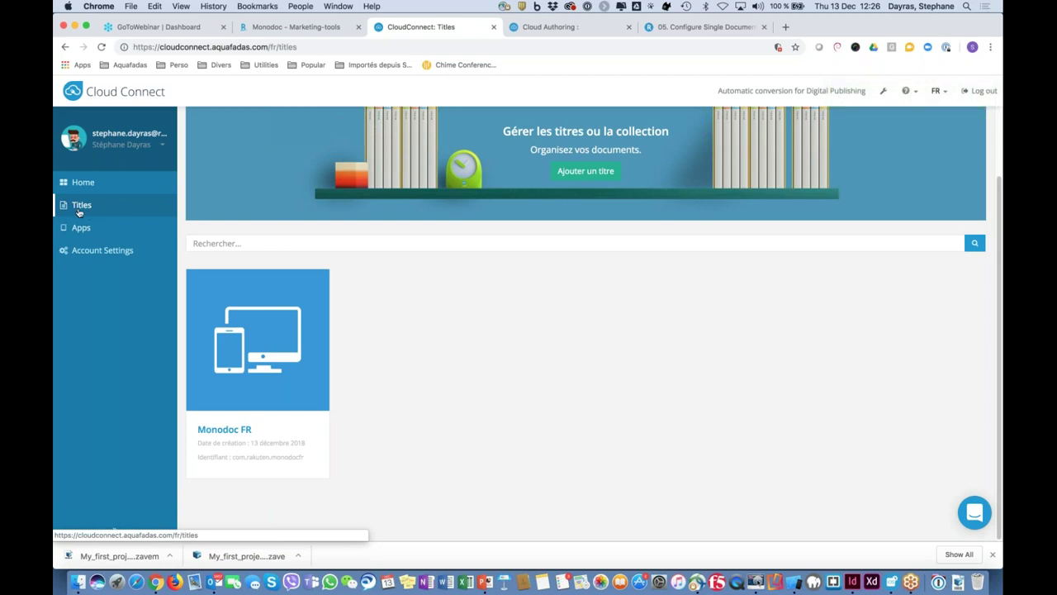
Open the Monodoc FR title's issues and start creating a new issue.
{"action": "left_click", "coordinate": [206, 299]}
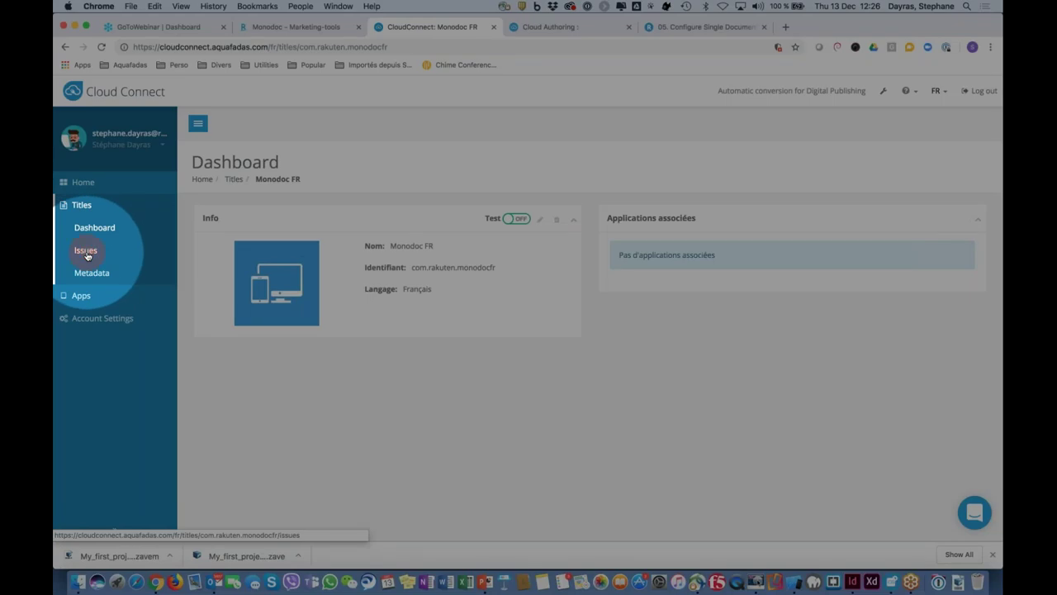
{"action": "left_click", "coordinate": [86, 251]}
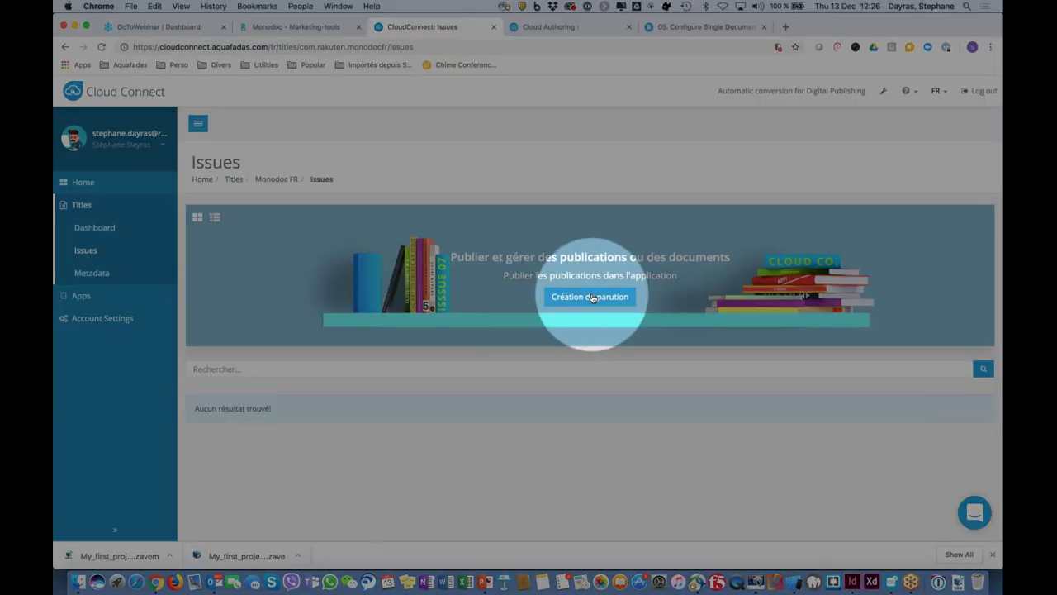
{"action": "left_click", "coordinate": [583, 299]}
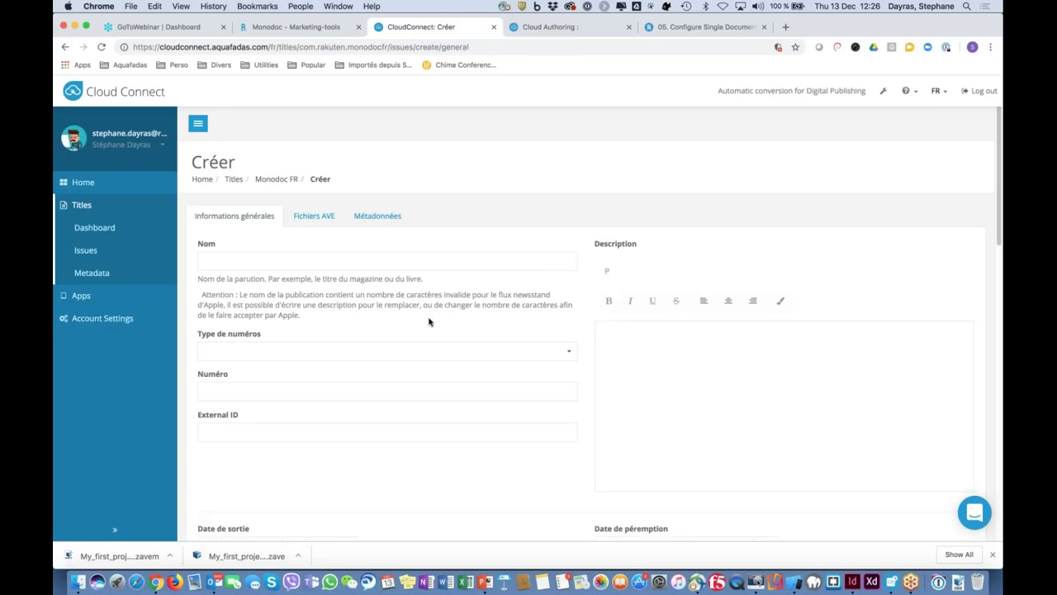
Name the issue Monodoc FR, set its type to default and its number to 1, leaving external ID and description empty.
{"action": "left_click", "coordinate": [277, 263]}
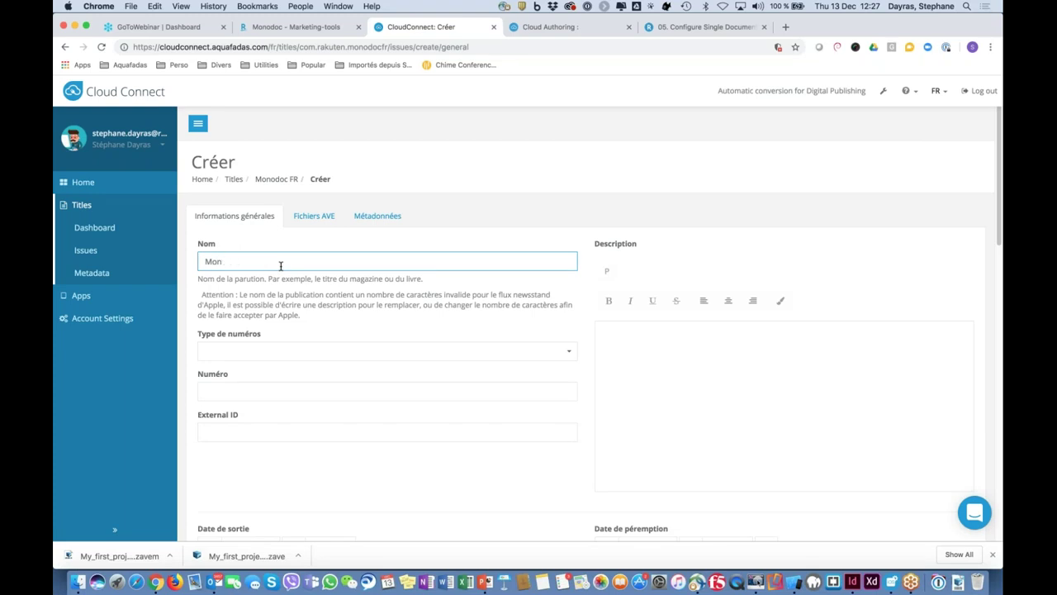
{"action": "type", "text": "Monodoc FR"}
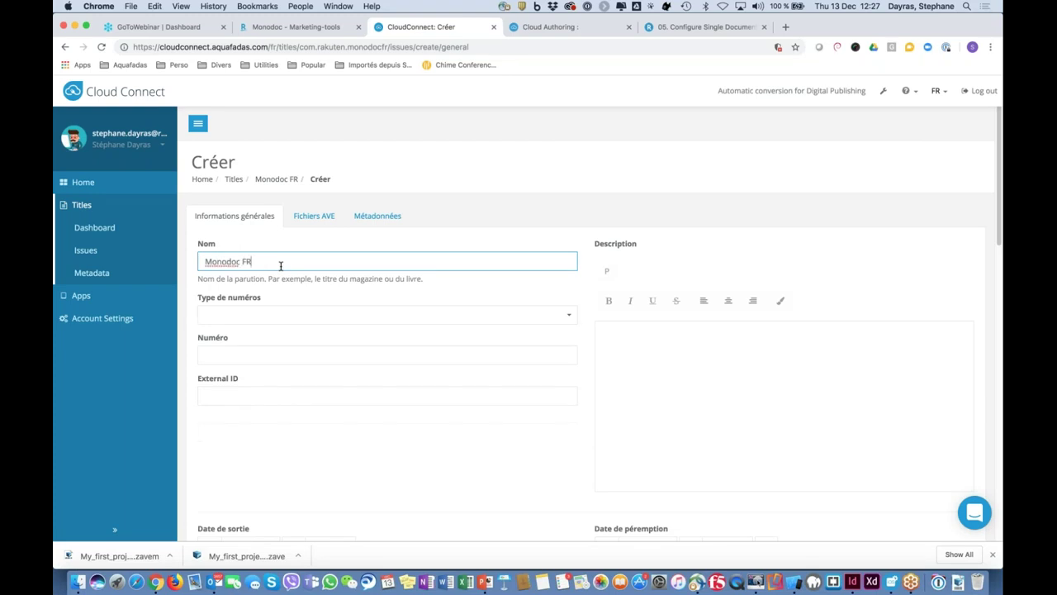
{"action": "left_click", "coordinate": [286, 314]}
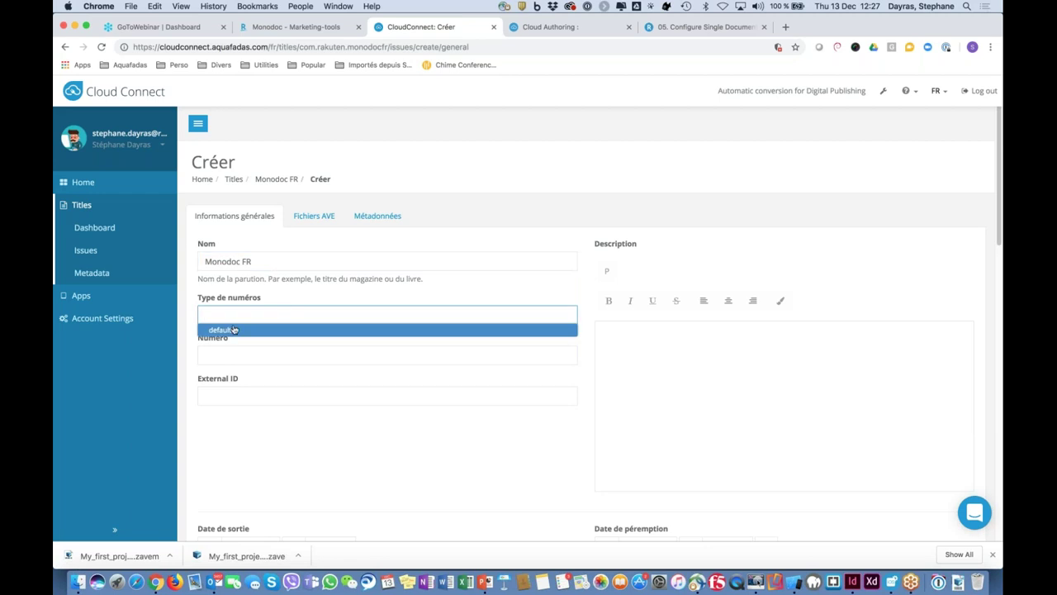
{"action": "left_click", "coordinate": [231, 330]}
{"action": "left_click", "coordinate": [248, 355]}
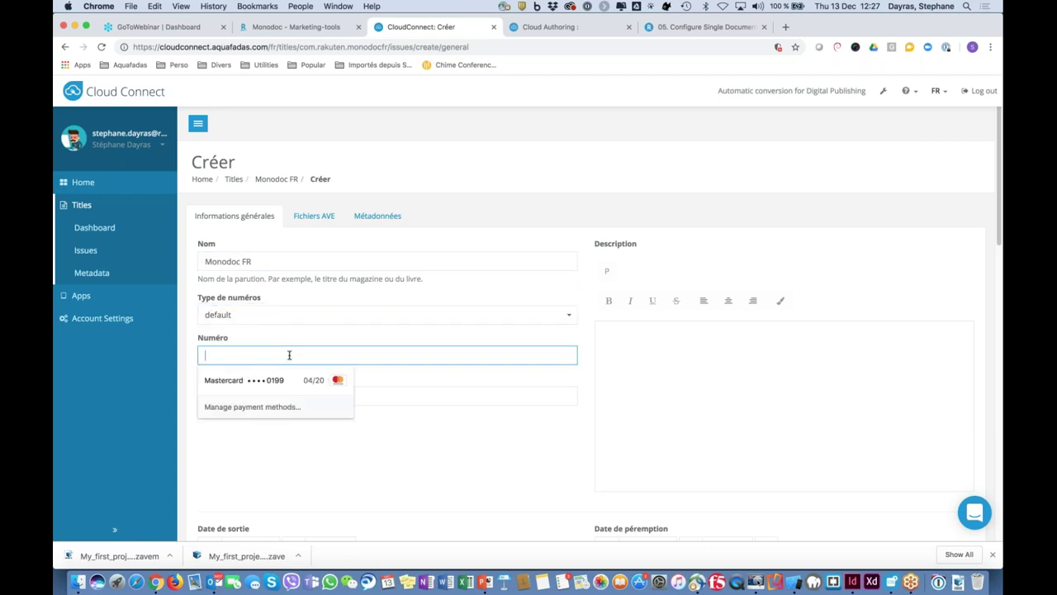
{"action": "key", "text": "Tab"}
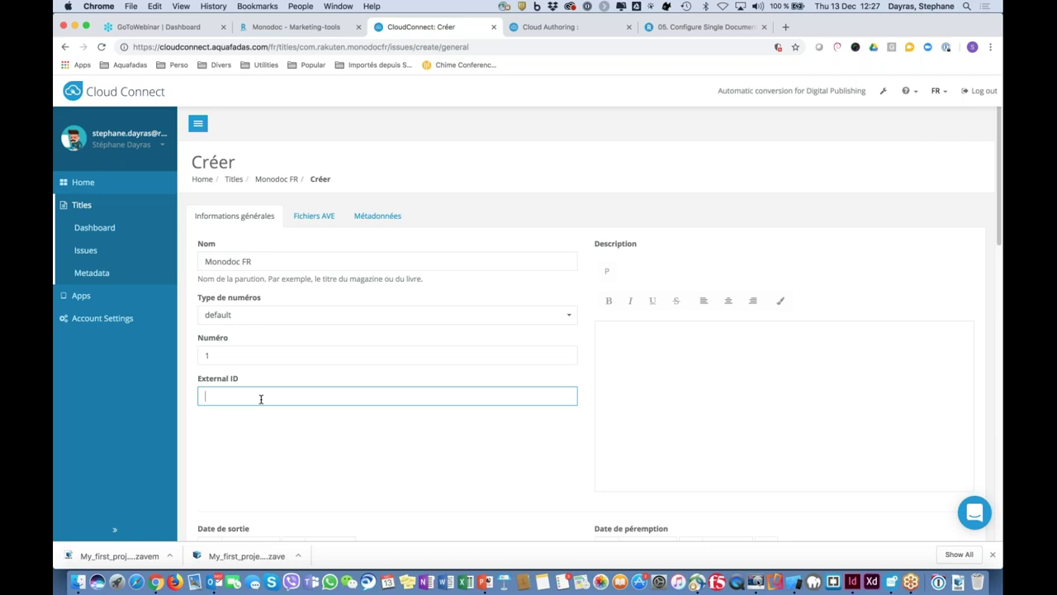
{"action": "left_click", "coordinate": [700, 367]}
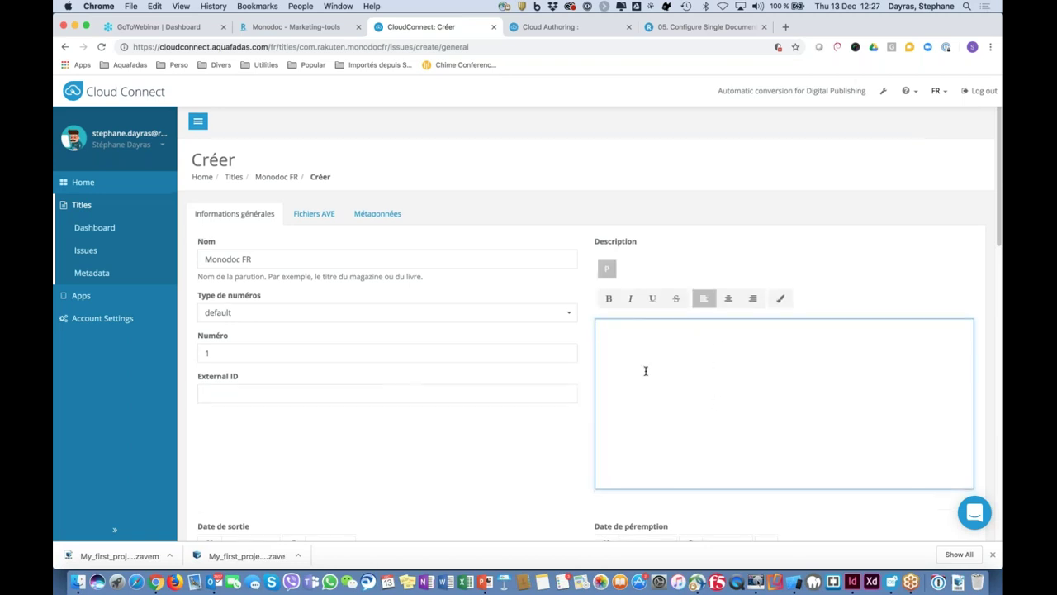
Set the issue's release date to today, 13/12/2018.
{"action": "scroll", "coordinate": [665, 373], "scroll_direction": "down", "scroll_amount": 3}
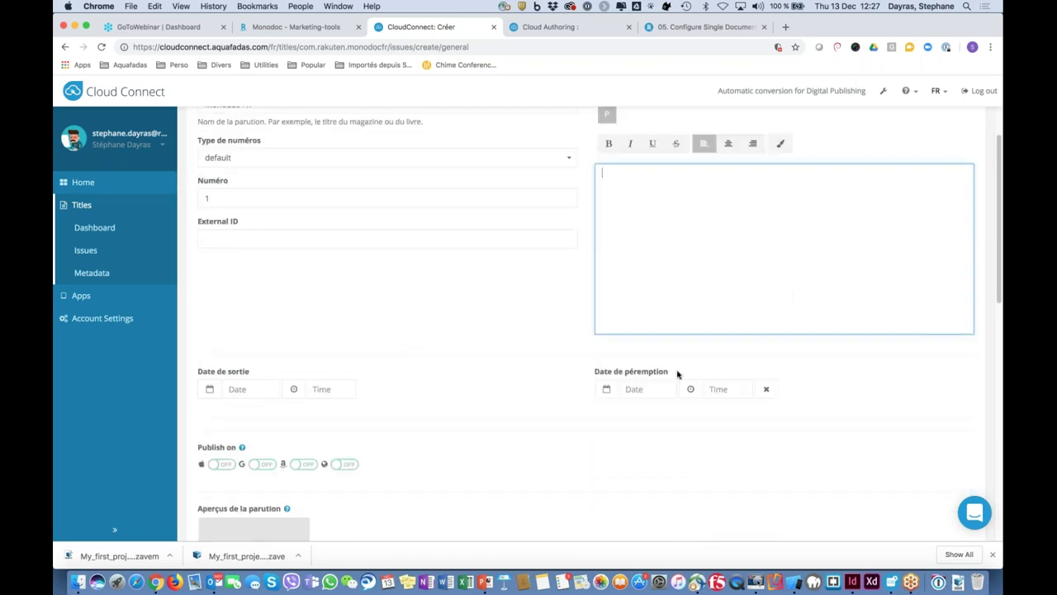
{"action": "left_click", "coordinate": [234, 391]}
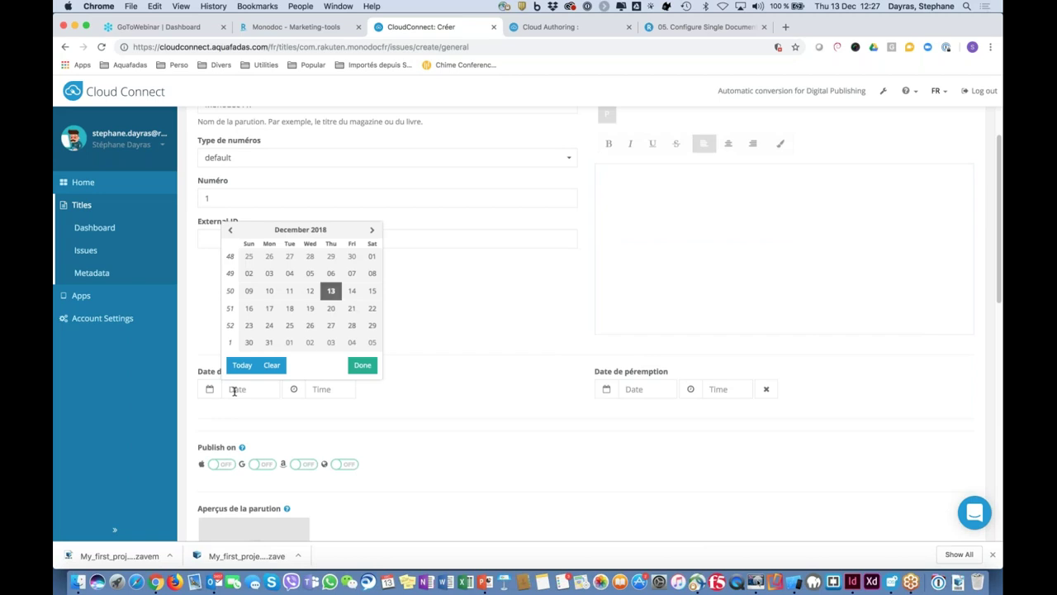
{"action": "left_click", "coordinate": [242, 365]}
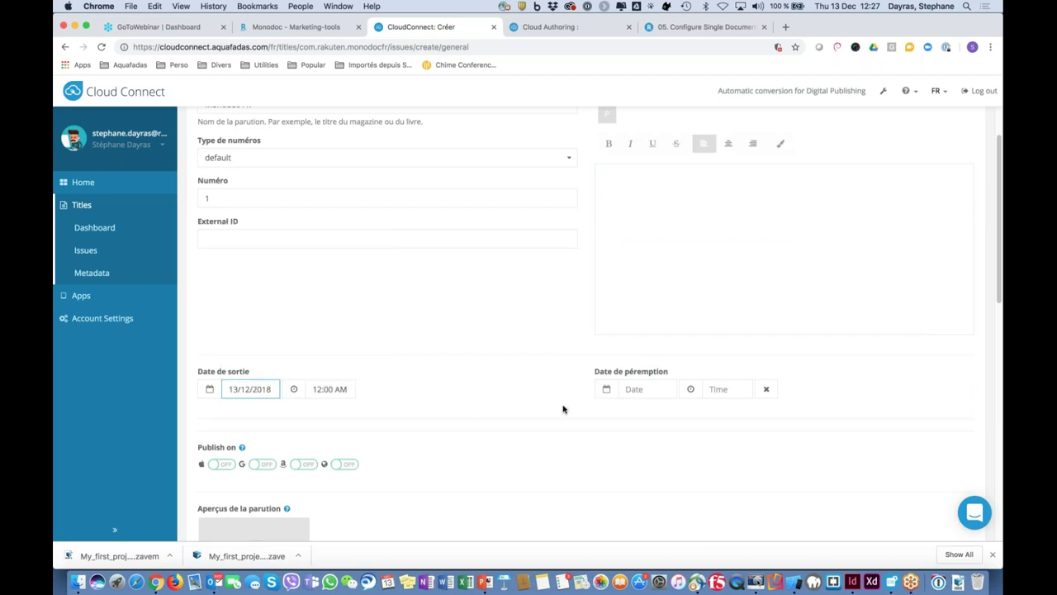
Preview the Doc thumbnail image from the Images folder and add it as the issue's thumbnail (Aperçus de la parution).
{"action": "scroll", "coordinate": [502, 427], "scroll_direction": "down", "scroll_amount": 4}
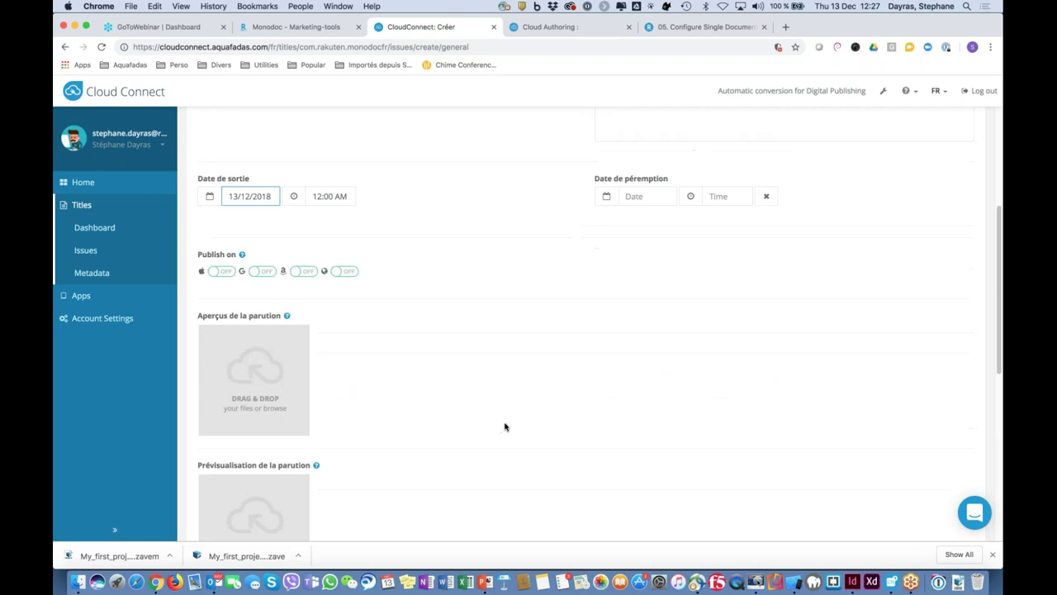
{"action": "left_click", "coordinate": [262, 380]}
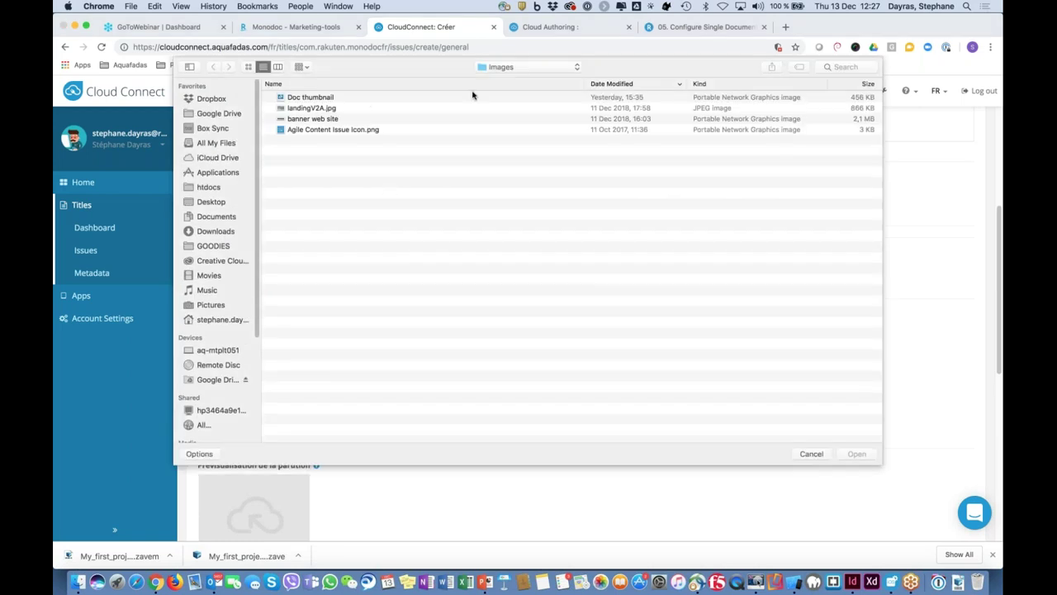
{"action": "left_click", "coordinate": [528, 67]}
{"action": "left_click", "coordinate": [527, 66]}
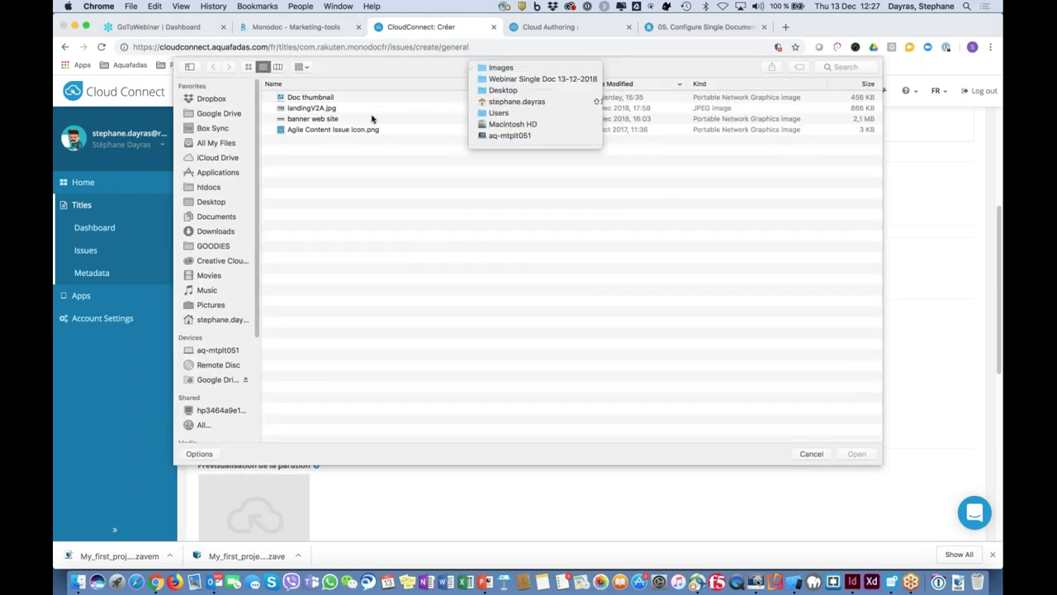
{"action": "left_click", "coordinate": [317, 98]}
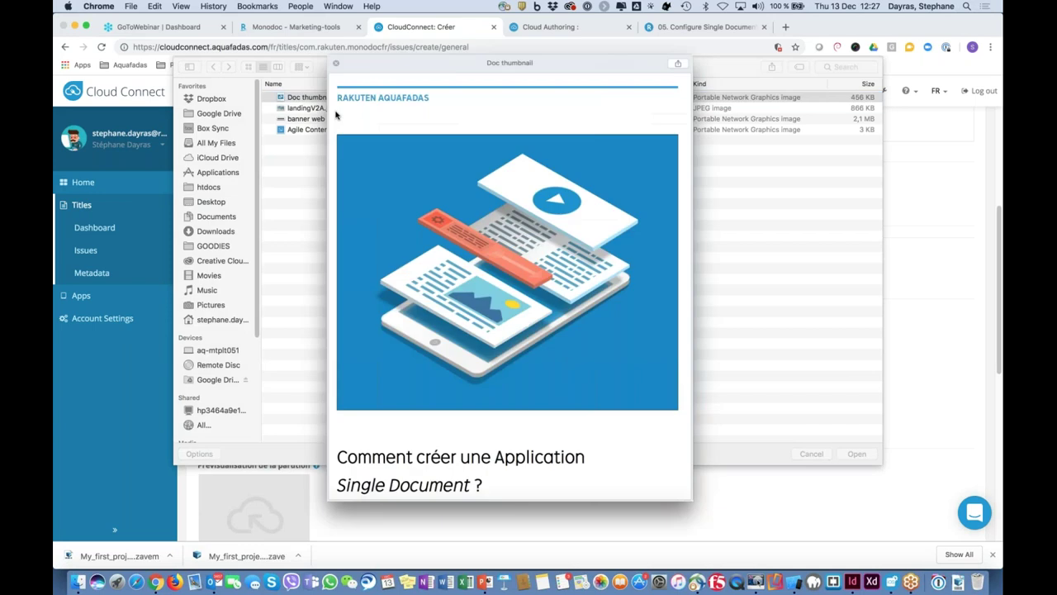
{"action": "key", "text": "space"}
{"action": "key", "text": "space"}
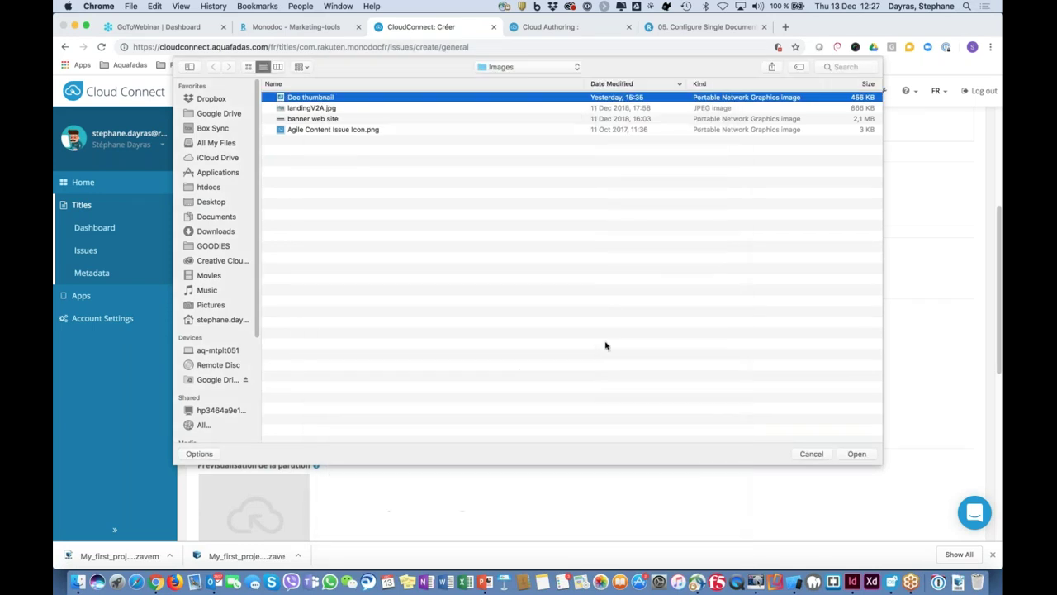
{"action": "left_click", "coordinate": [856, 454]}
Add the Doc thumbnail image as the issue's preview (Prévisualisation de la parution).
{"action": "scroll", "coordinate": [381, 317], "scroll_direction": "down", "scroll_amount": 3}
{"action": "left_click", "coordinate": [273, 381]}
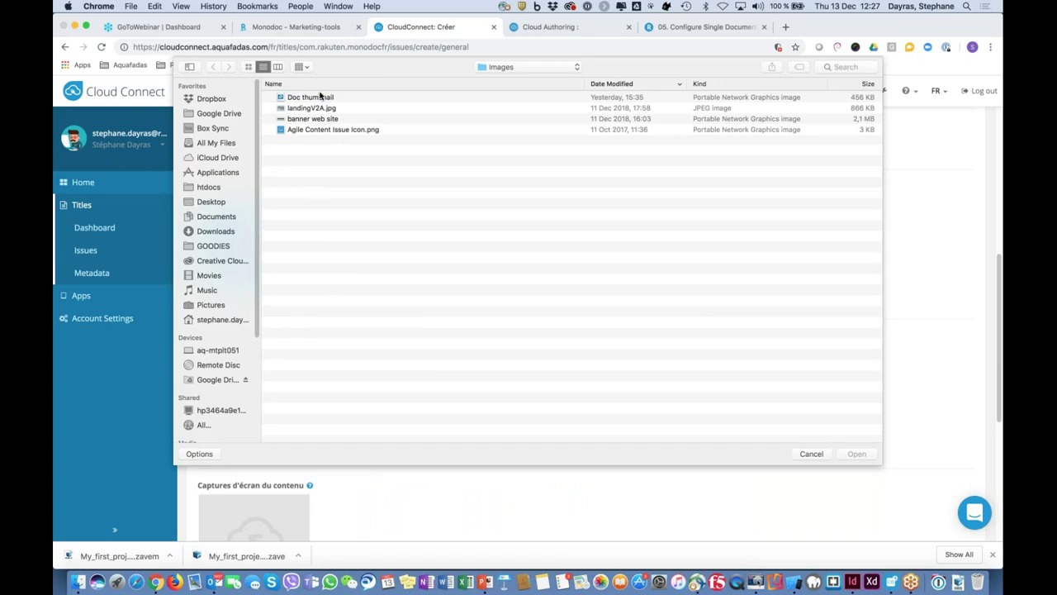
{"action": "left_click", "coordinate": [322, 97]}
{"action": "left_click", "coordinate": [856, 453]}
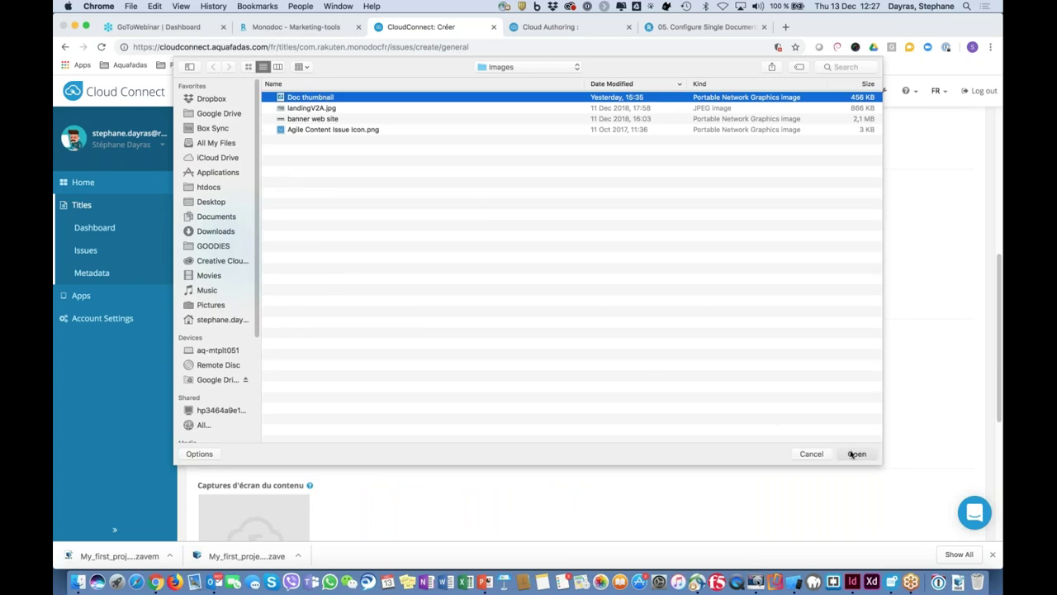
Add the Doc thumbnail image as the issue's content screenshot (Captures d'écran du contenu) and as its summary (Sommaire de votre parution).
{"action": "scroll", "coordinate": [360, 328], "scroll_direction": "down", "scroll_amount": 3}
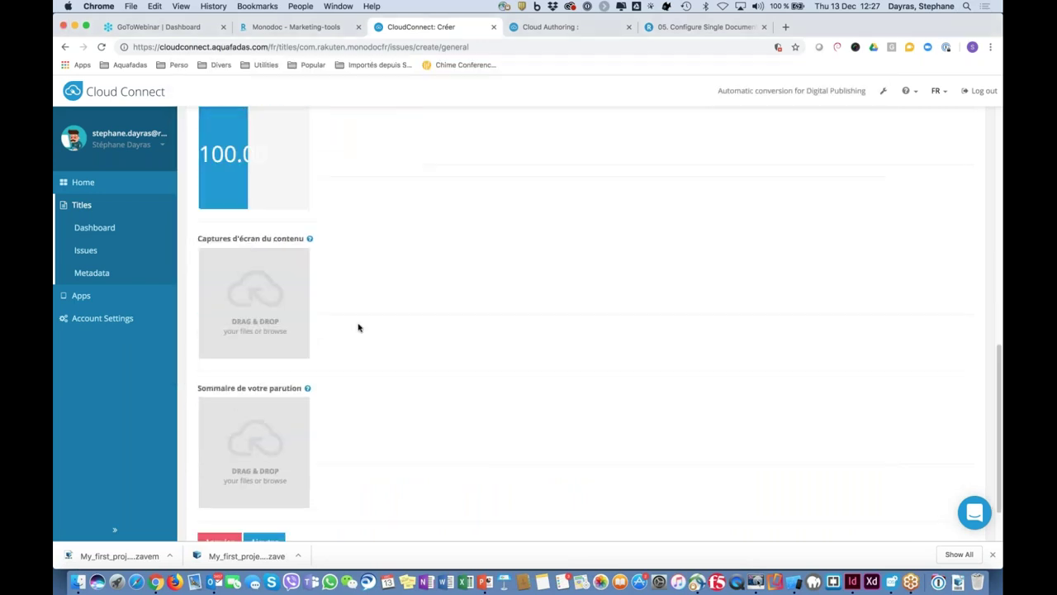
{"action": "left_click", "coordinate": [283, 306]}
{"action": "left_click", "coordinate": [321, 98]}
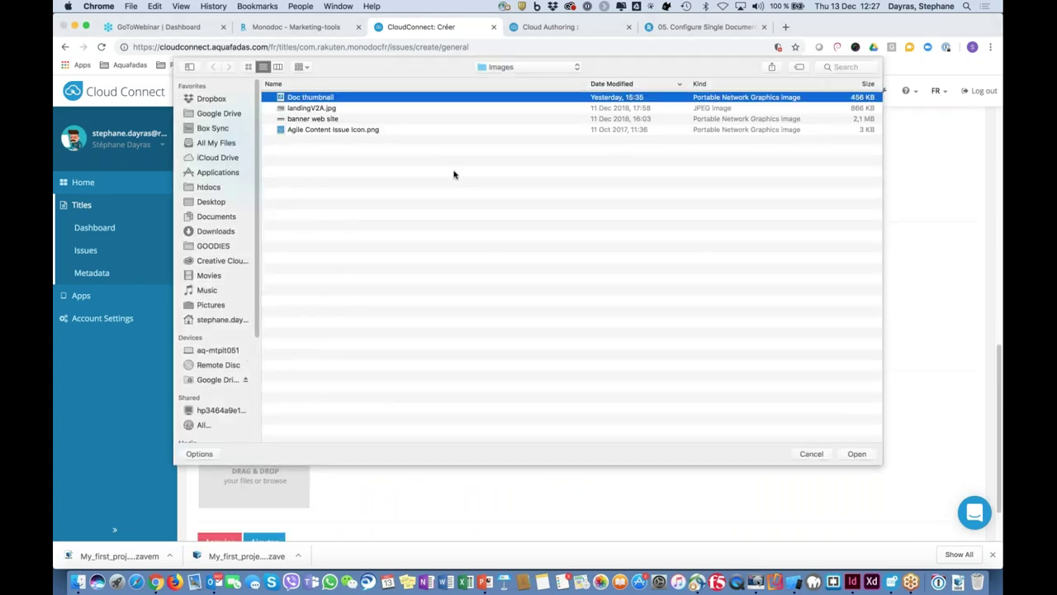
{"action": "left_click", "coordinate": [856, 453]}
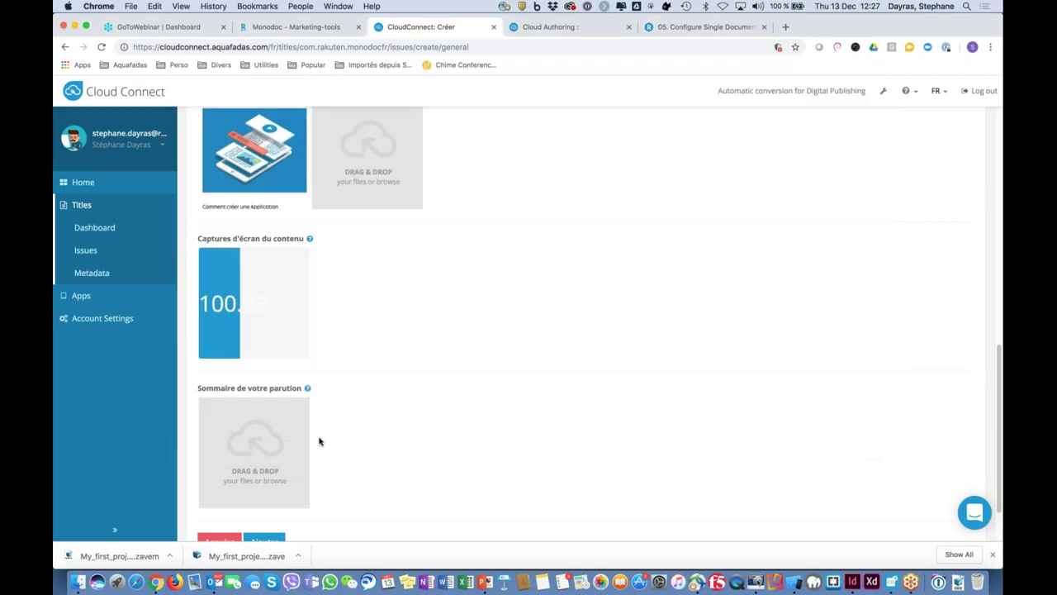
{"action": "left_click", "coordinate": [279, 458]}
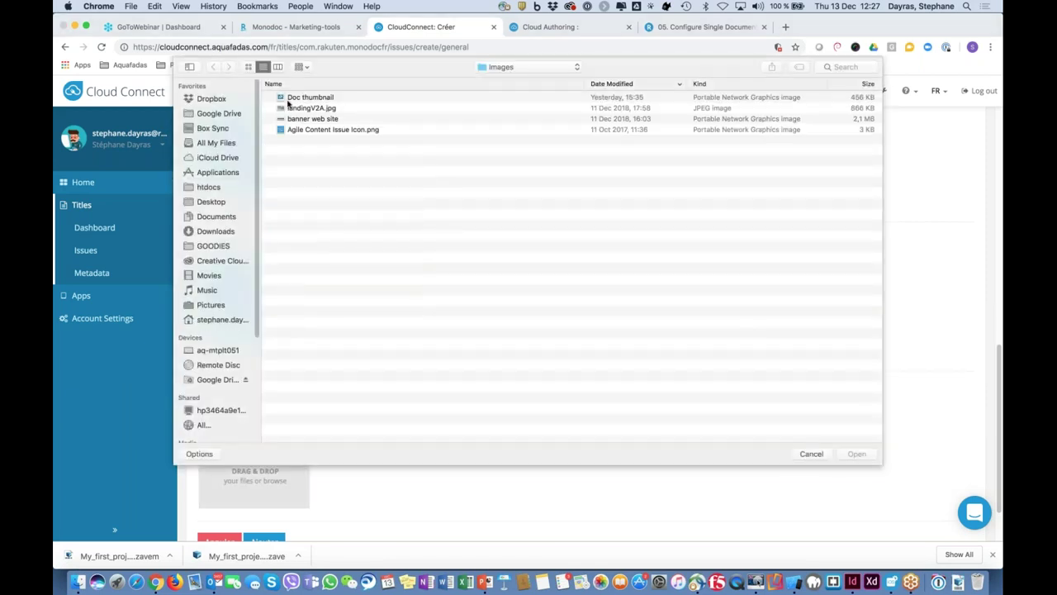
{"action": "left_click", "coordinate": [291, 102]}
{"action": "left_click", "coordinate": [856, 454]}
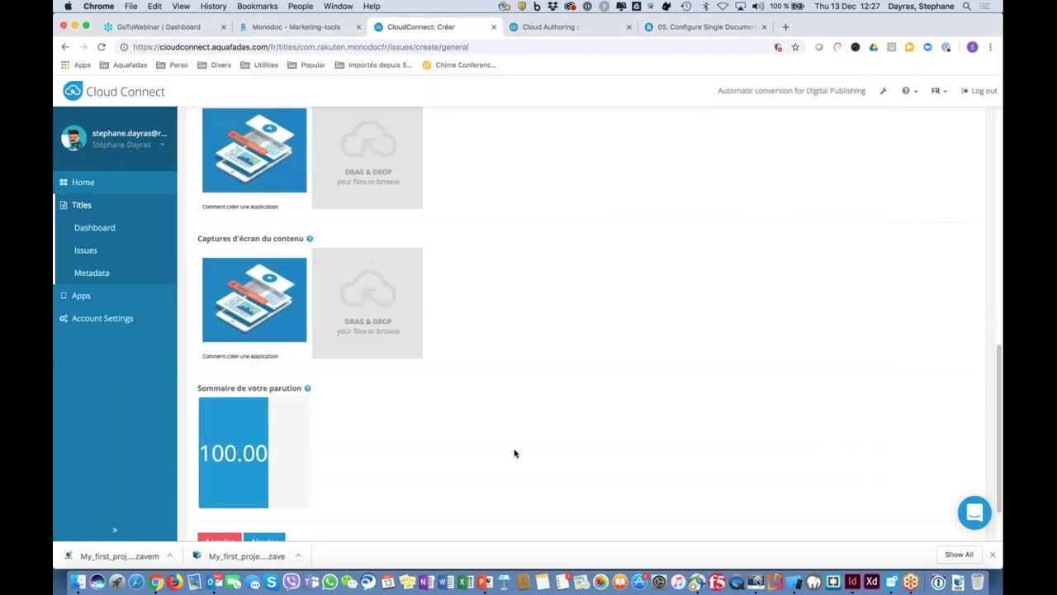
Save the new Monodoc FR issue with its general information and images.
{"action": "left_click", "coordinate": [276, 472]}
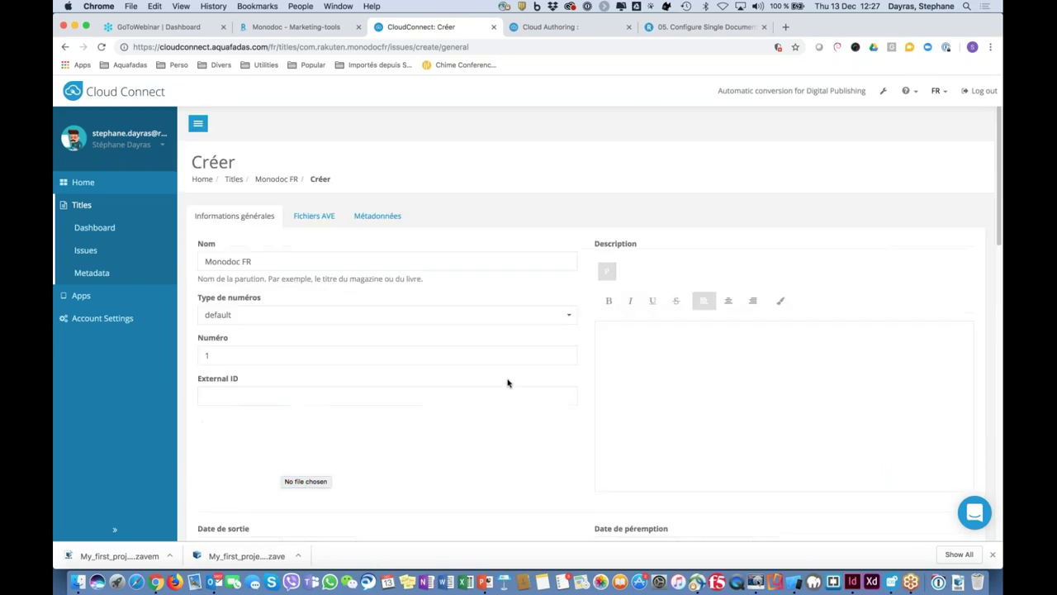
{"action": "left_click", "coordinate": [304, 217]}
{"action": "scroll", "coordinate": [342, 389], "scroll_direction": "down", "scroll_amount": 10}
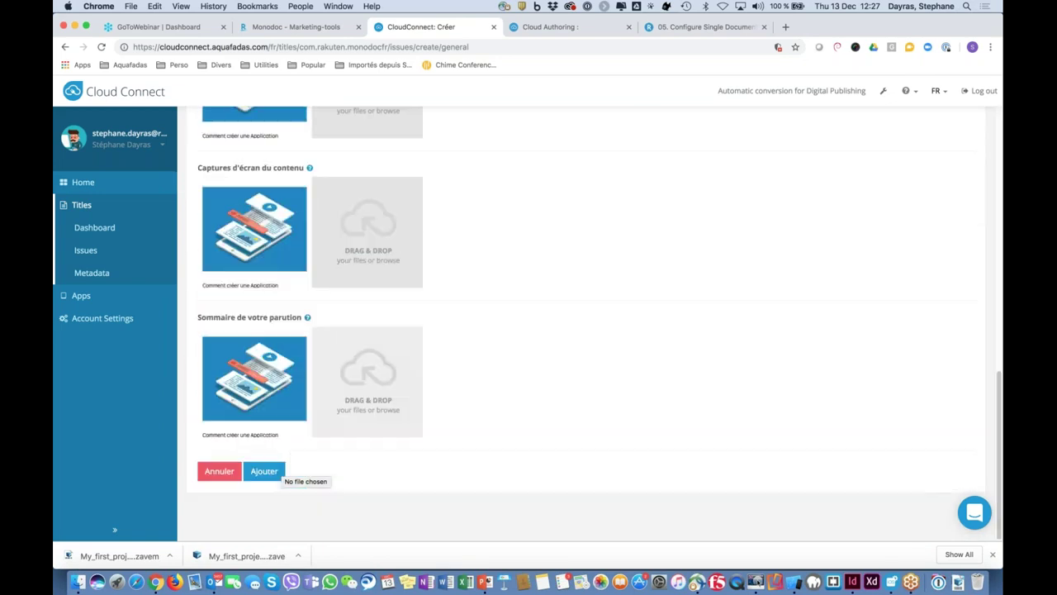
{"action": "left_click", "coordinate": [263, 472]}
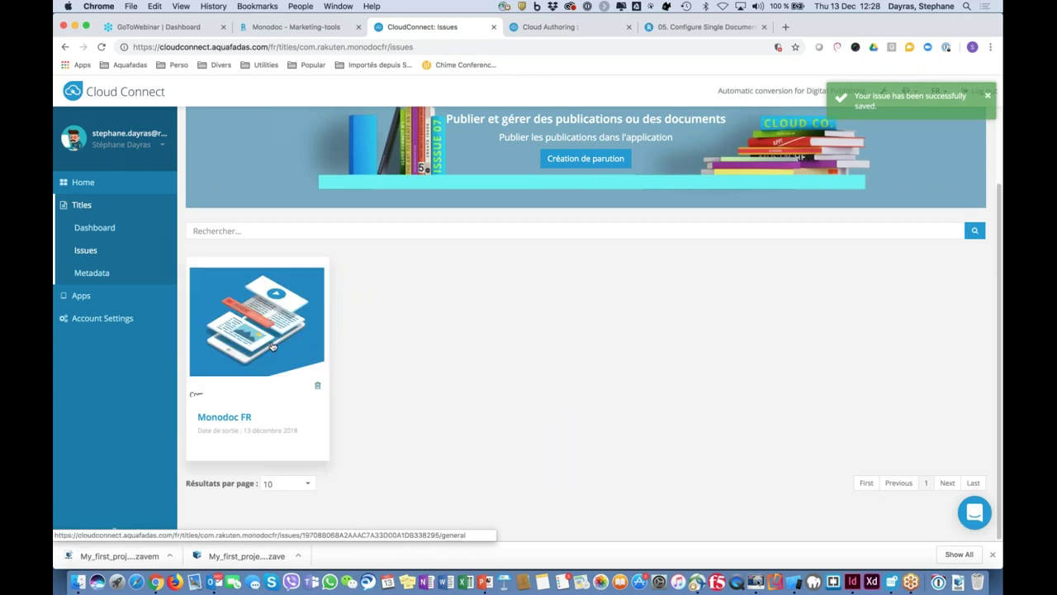
Open the Monodoc FR issue's AVE file settings and switch off the option to specify the AVE files later.
{"action": "left_click", "coordinate": [272, 346]}
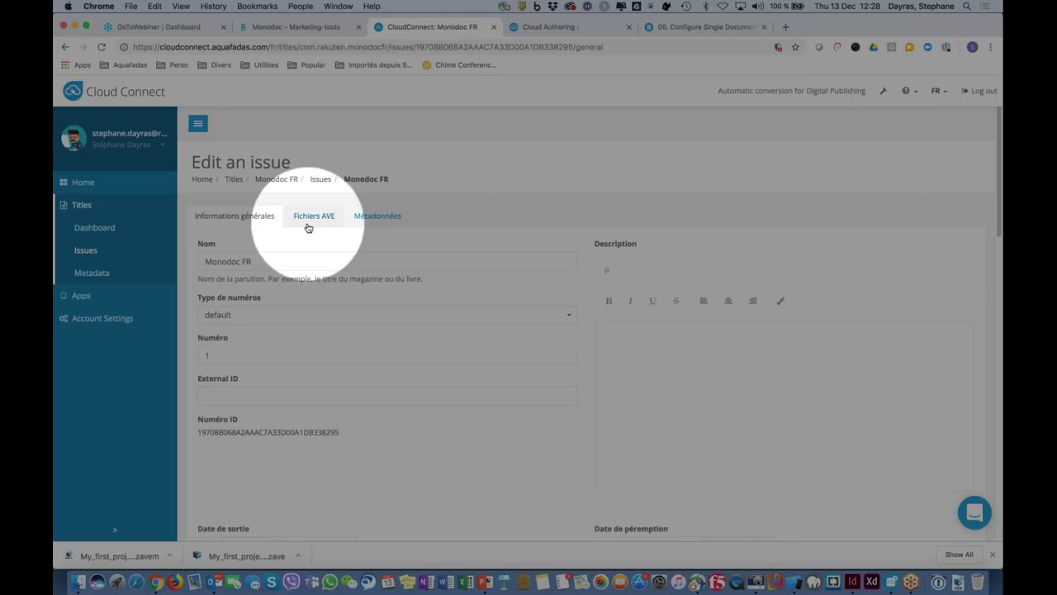
{"action": "left_click", "coordinate": [316, 221]}
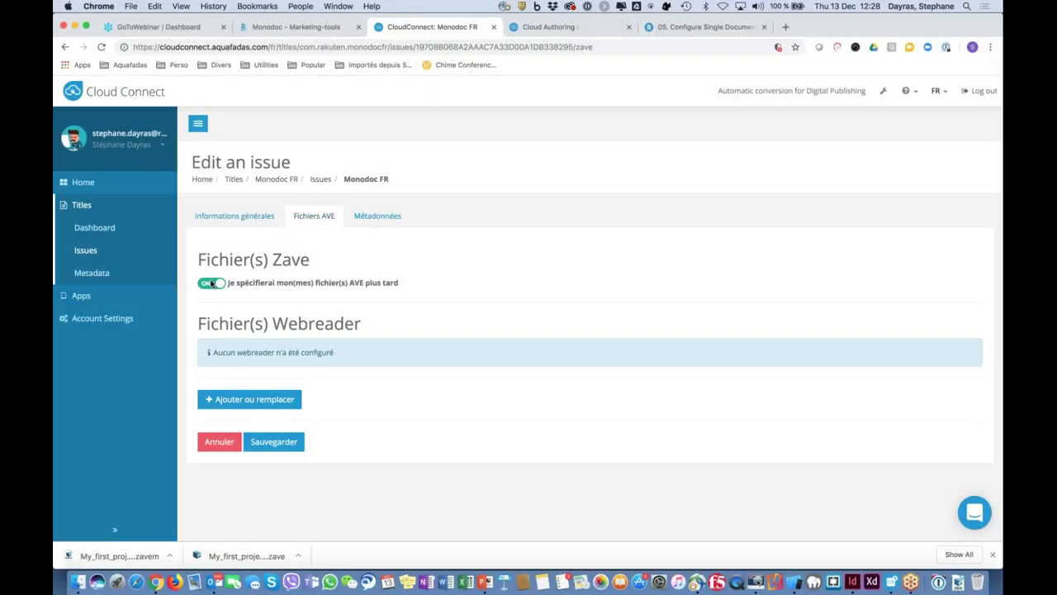
{"action": "left_click", "coordinate": [211, 284]}
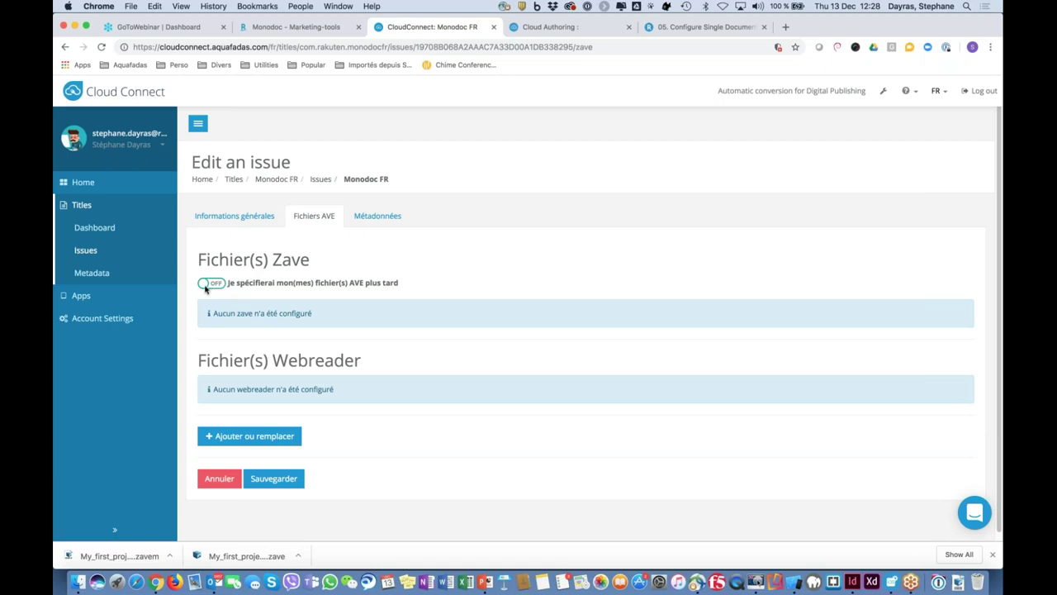
Try adding a ZAVE file to the issue using manifest.zavem from the Monodoc webinar folder in Downloads as its manifest.
{"action": "left_click", "coordinate": [244, 437]}
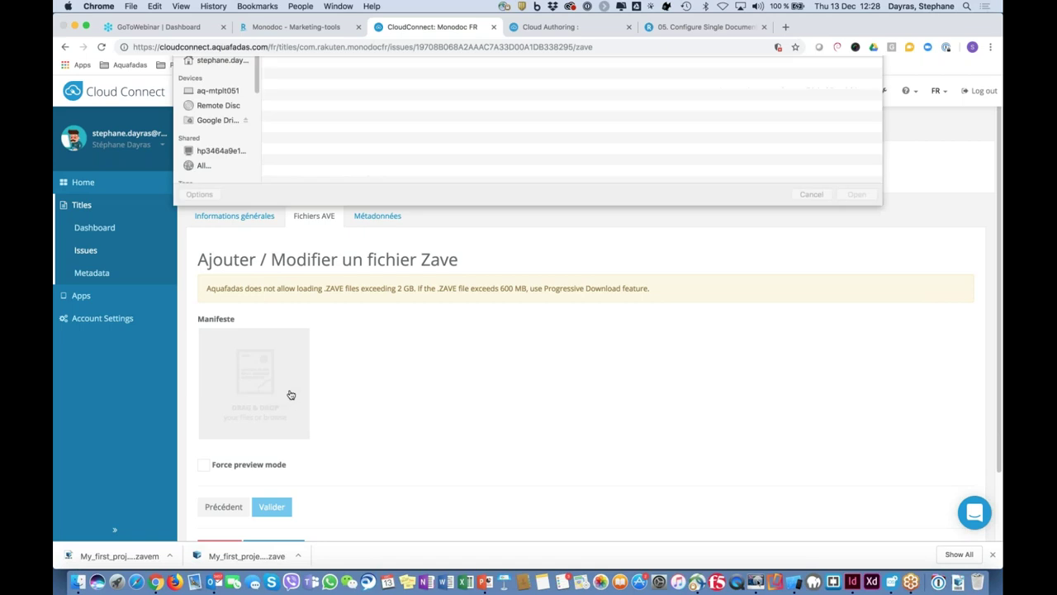
{"action": "left_click", "coordinate": [279, 398]}
{"action": "left_click", "coordinate": [217, 231]}
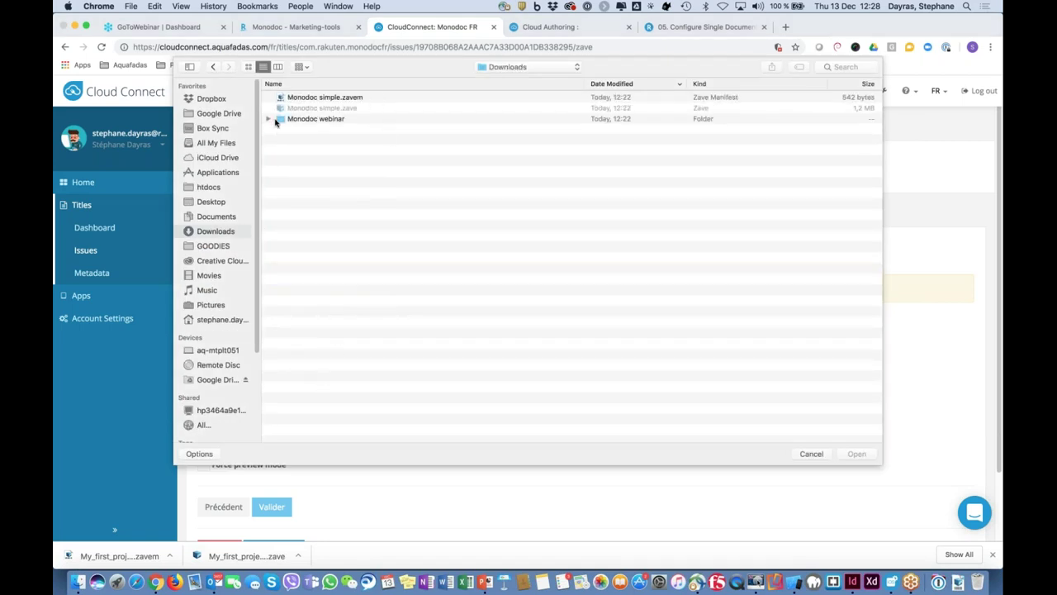
{"action": "left_click", "coordinate": [268, 119]}
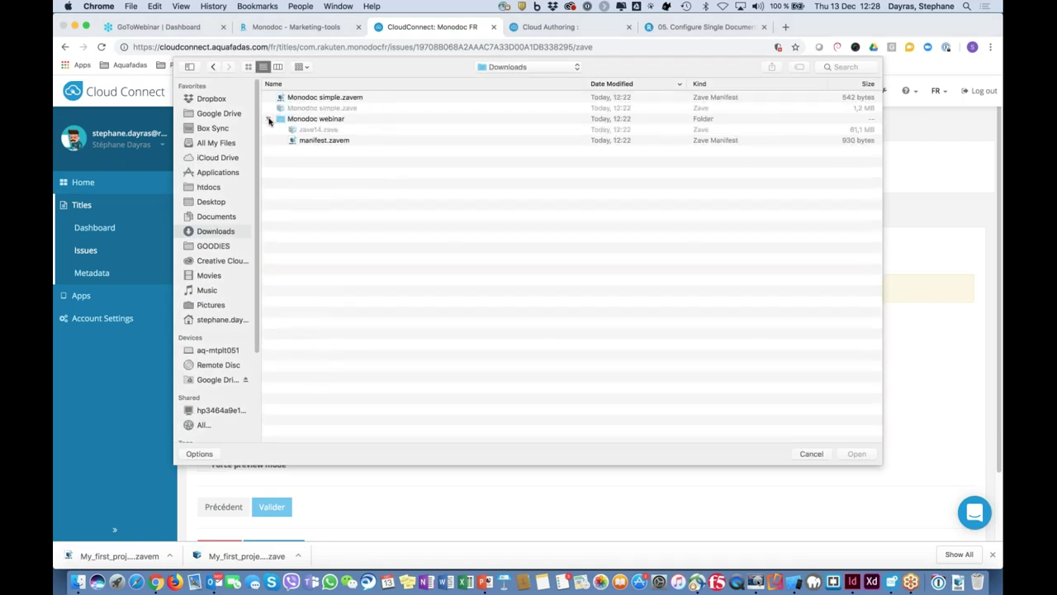
{"action": "left_click", "coordinate": [347, 142]}
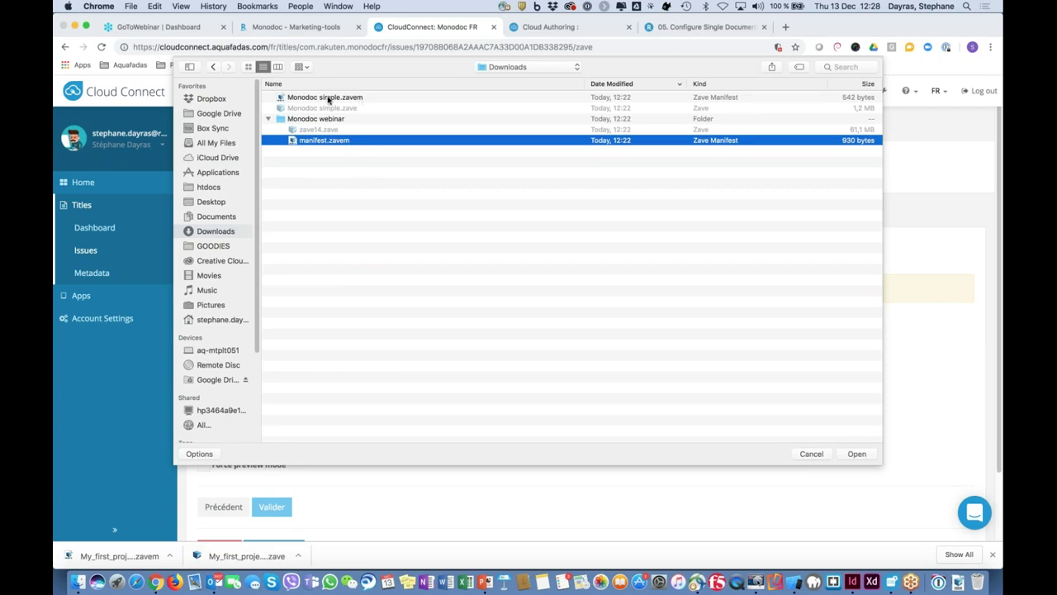
{"action": "left_click", "coordinate": [855, 454]}
{"action": "scroll", "coordinate": [401, 369], "scroll_direction": "down", "scroll_amount": 3}
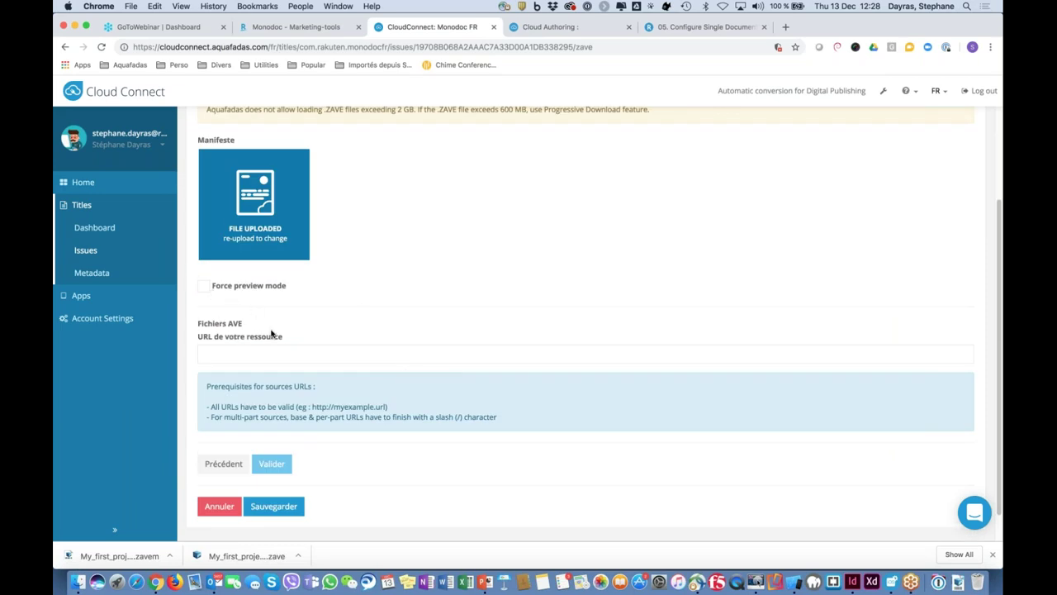
{"action": "scroll", "coordinate": [272, 333], "scroll_direction": "up", "scroll_amount": 3}
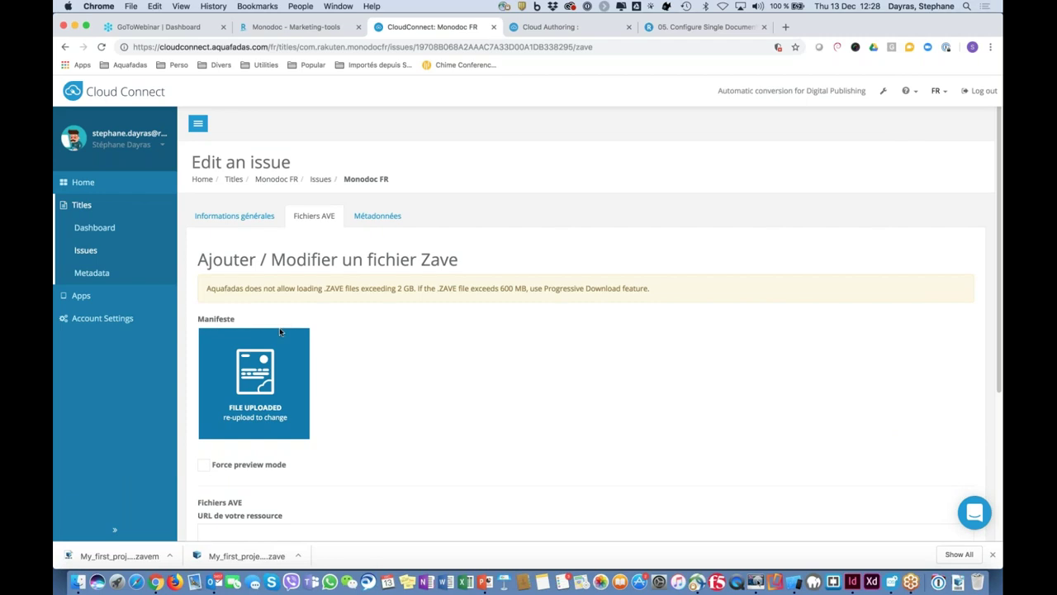
{"action": "left_click", "coordinate": [273, 371]}
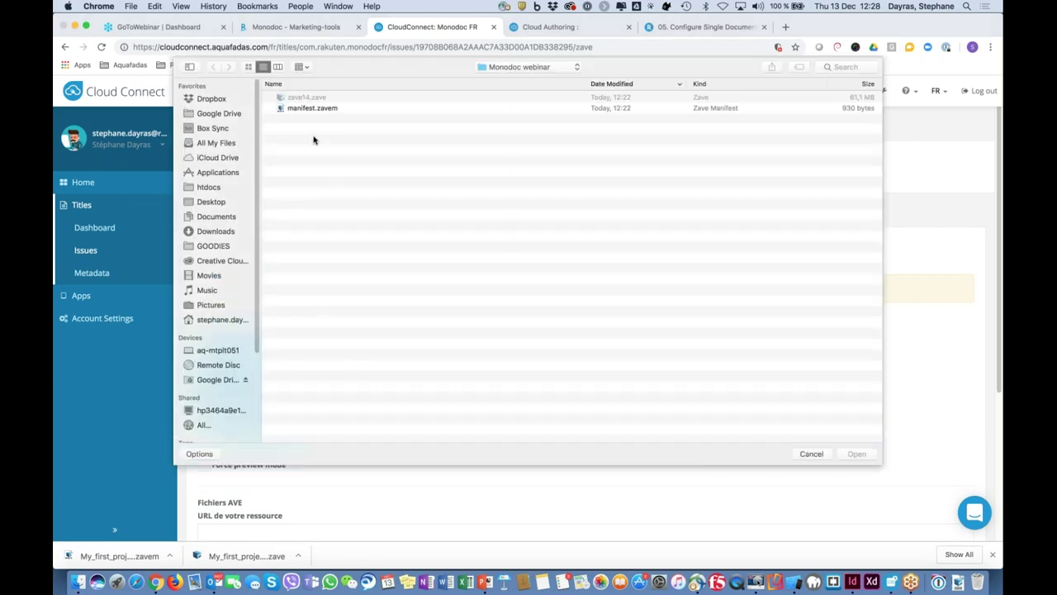
{"action": "left_click", "coordinate": [812, 453]}
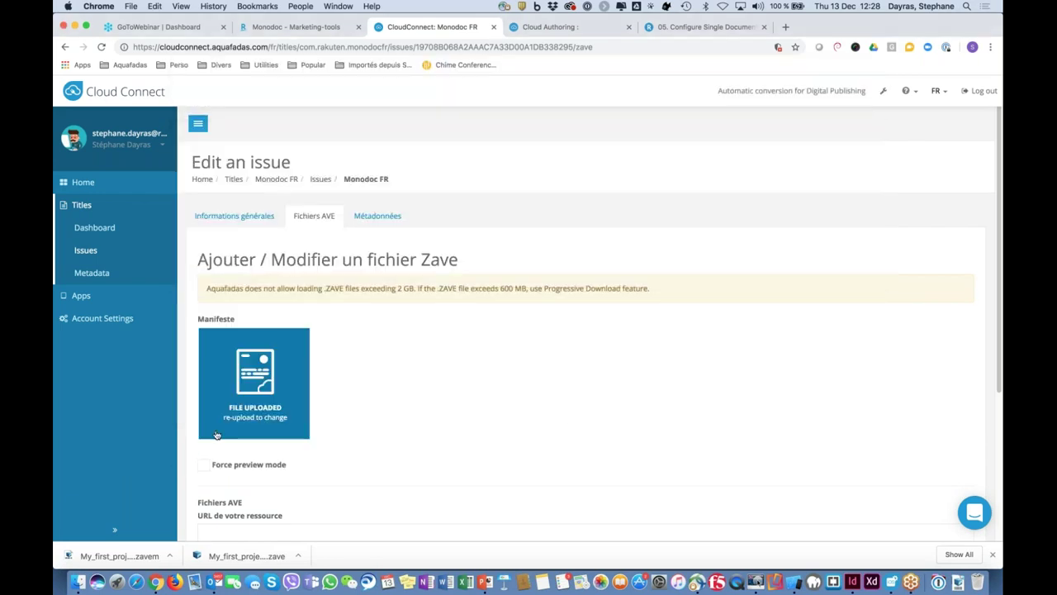
{"action": "scroll", "coordinate": [328, 460], "scroll_direction": "down", "scroll_amount": 3}
{"action": "left_click", "coordinate": [268, 337]}
{"action": "scroll", "coordinate": [319, 359], "scroll_direction": "up", "scroll_amount": 3}
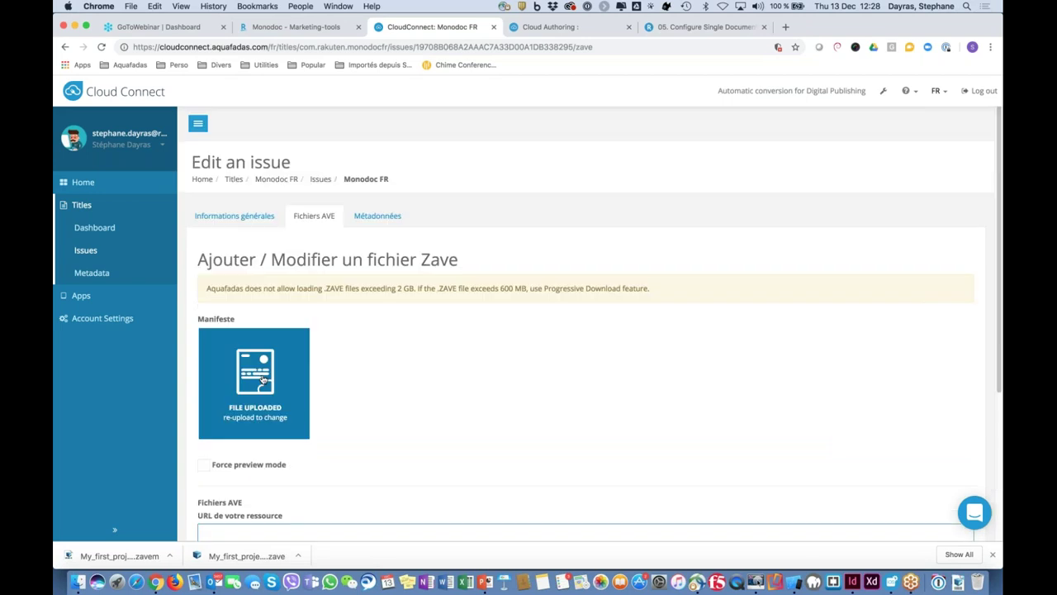
Try replacing the uploaded manifest with Monodoc simple.zavem from Downloads, and cancel editing the issue.
{"action": "left_click", "coordinate": [285, 343]}
{"action": "left_click", "coordinate": [532, 69]}
{"action": "left_click", "coordinate": [532, 85]}
{"action": "left_click", "coordinate": [327, 100]}
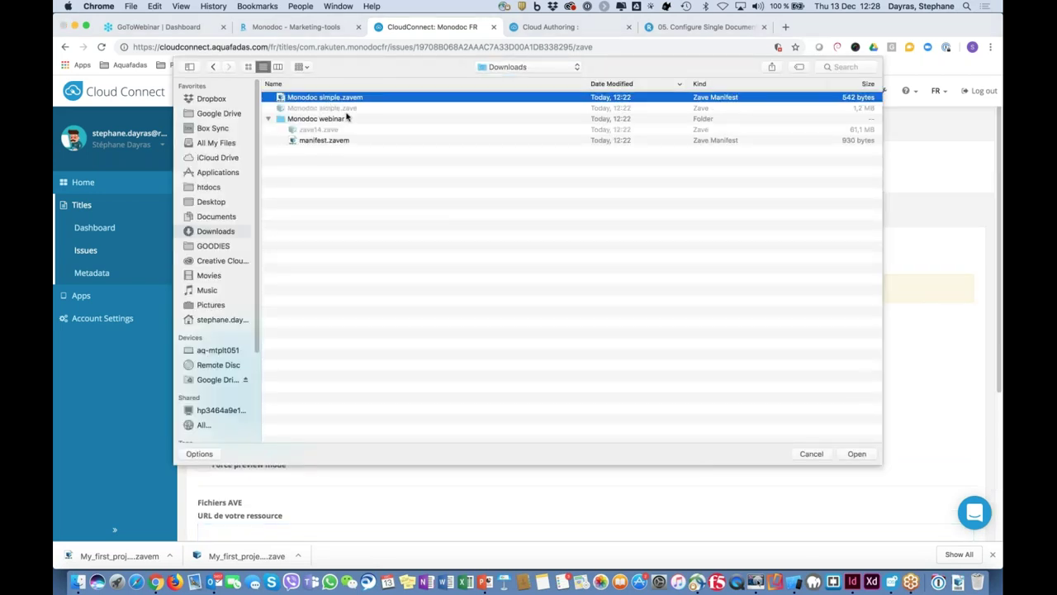
{"action": "left_click", "coordinate": [856, 454]}
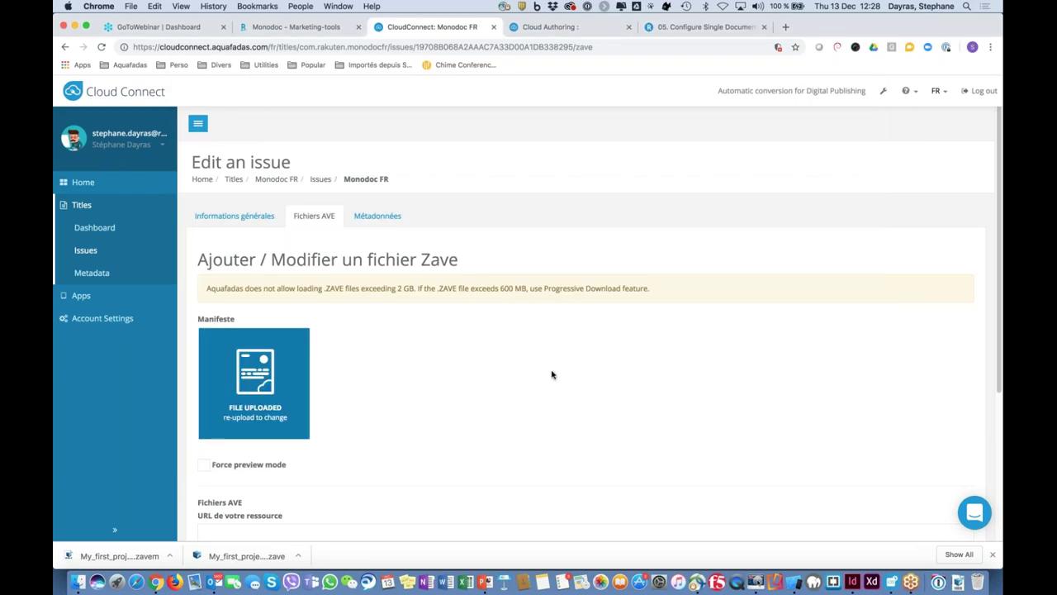
{"action": "scroll", "coordinate": [523, 384], "scroll_direction": "down", "scroll_amount": 5}
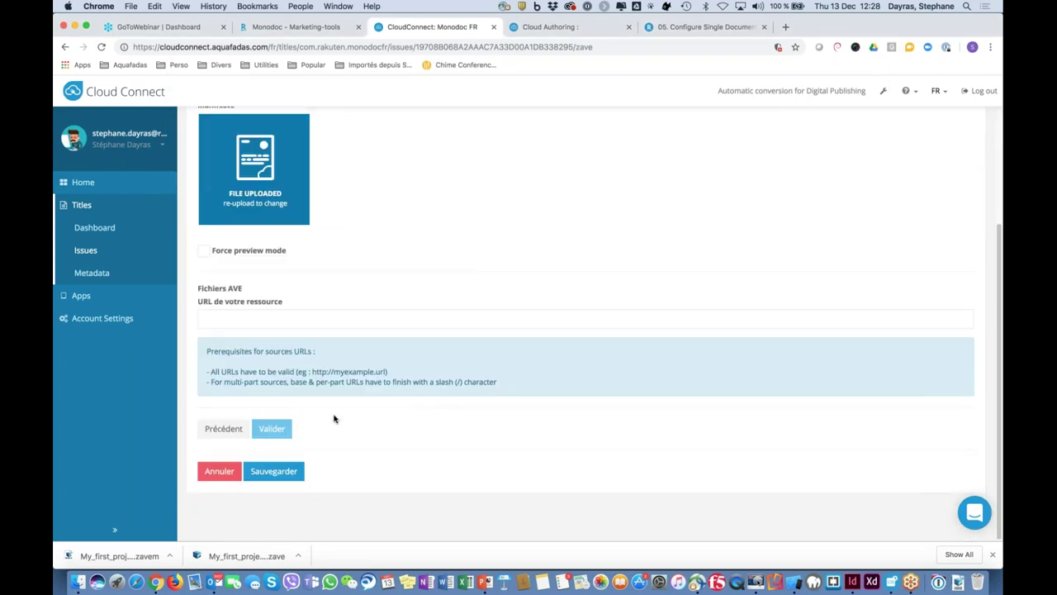
{"action": "left_click", "coordinate": [218, 472]}
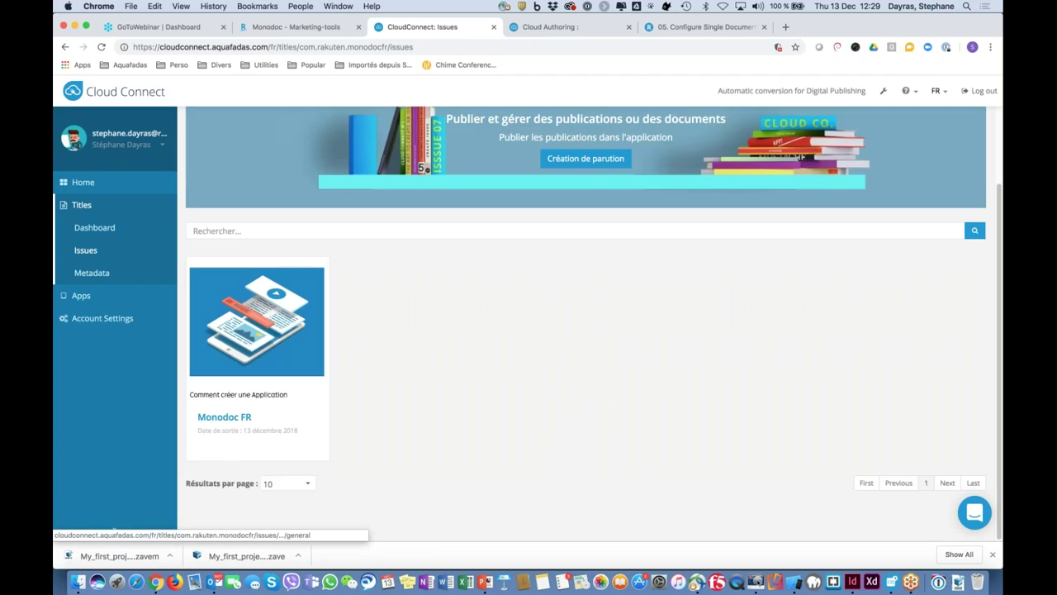
Log out of the current account and sign in with the saved e-mail and password of the Aquafadas account.
{"action": "left_click", "coordinate": [147, 144]}
{"action": "left_click", "coordinate": [101, 185]}
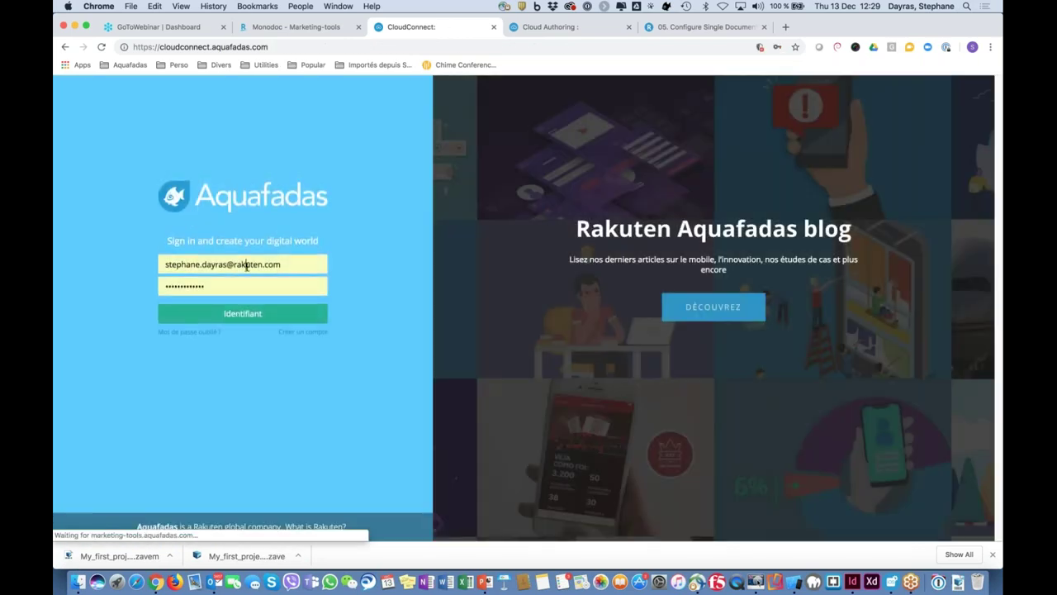
{"action": "left_click", "coordinate": [247, 265]}
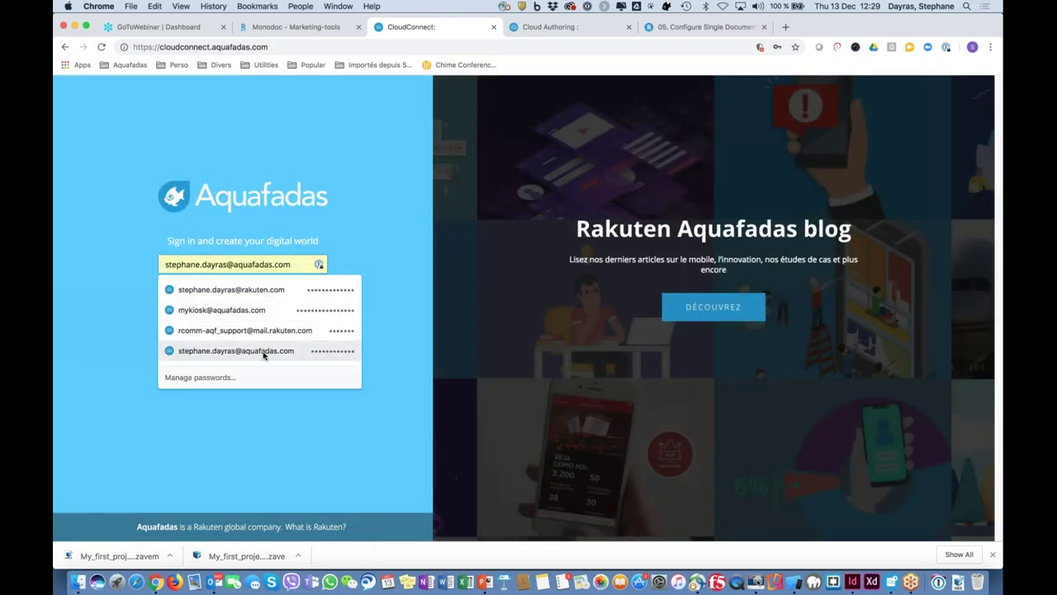
{"action": "left_click", "coordinate": [261, 352]}
{"action": "left_click", "coordinate": [277, 320]}
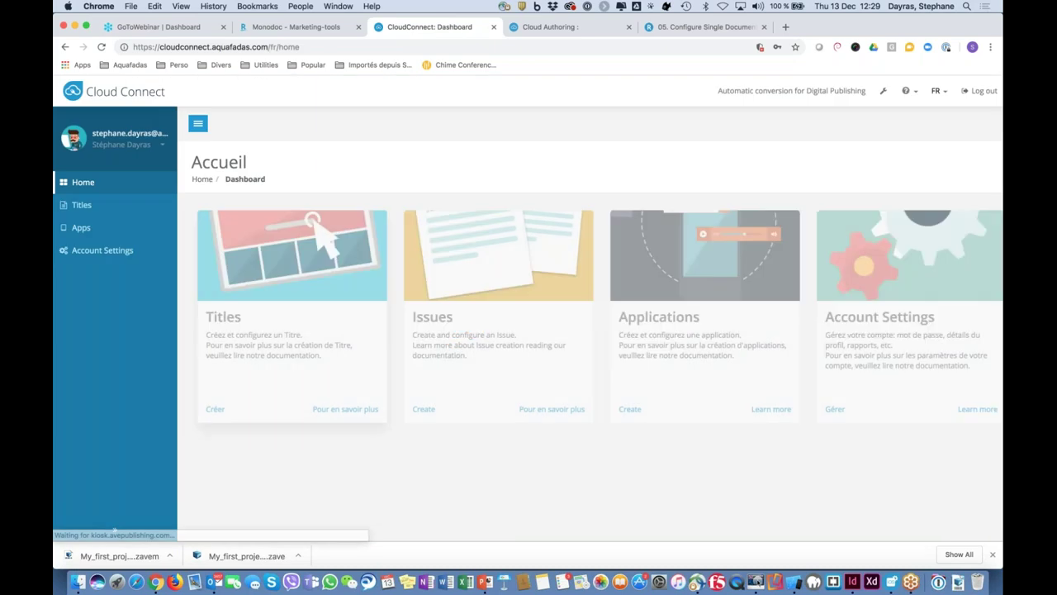
Display the AVE files of the Webinar_13-12-2018 issue in the Monodocs title.
{"action": "left_click", "coordinate": [89, 211]}
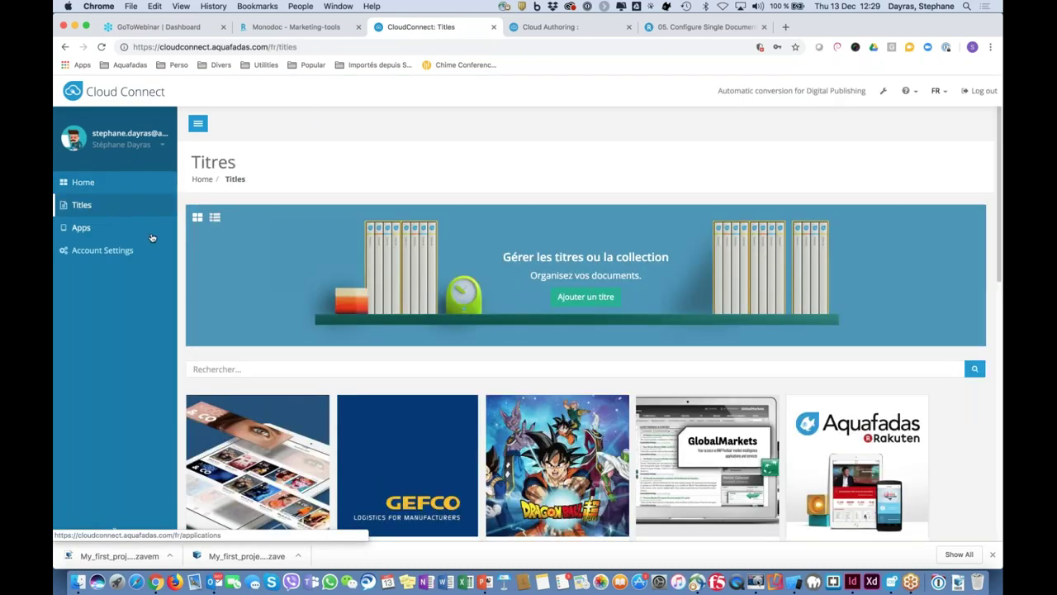
{"action": "scroll", "coordinate": [276, 285], "scroll_direction": "down", "scroll_amount": 10}
{"action": "left_click", "coordinate": [399, 318]}
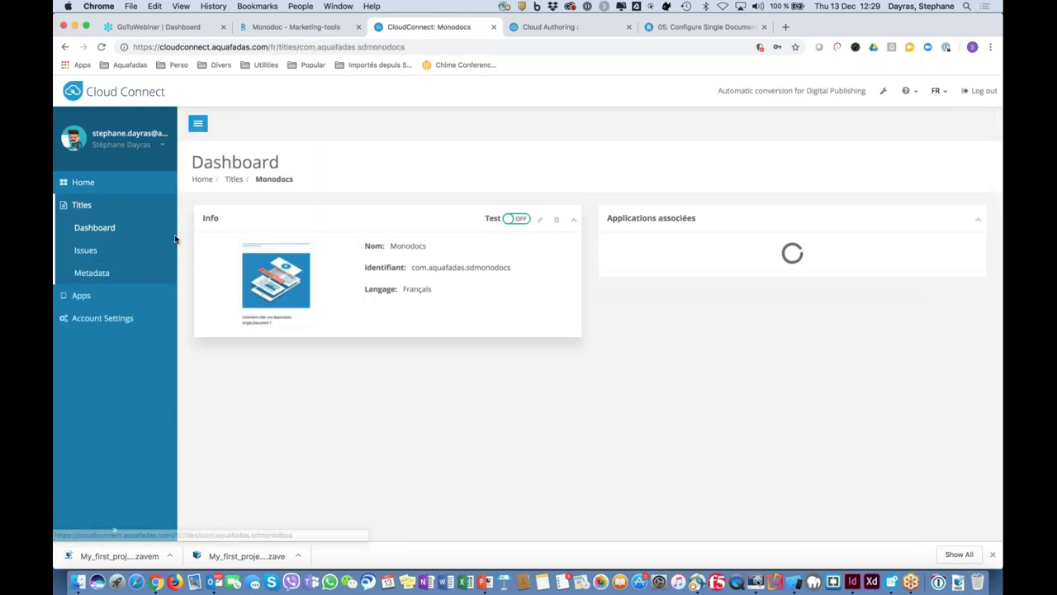
{"action": "left_click", "coordinate": [86, 251]}
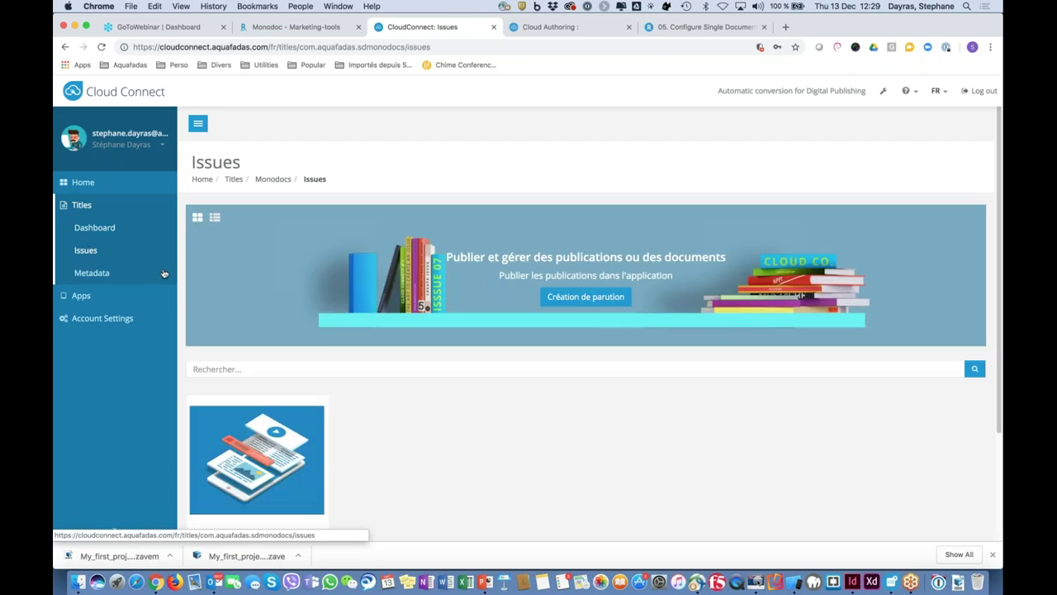
{"action": "scroll", "coordinate": [349, 425], "scroll_direction": "down", "scroll_amount": 3}
{"action": "left_click", "coordinate": [269, 389]}
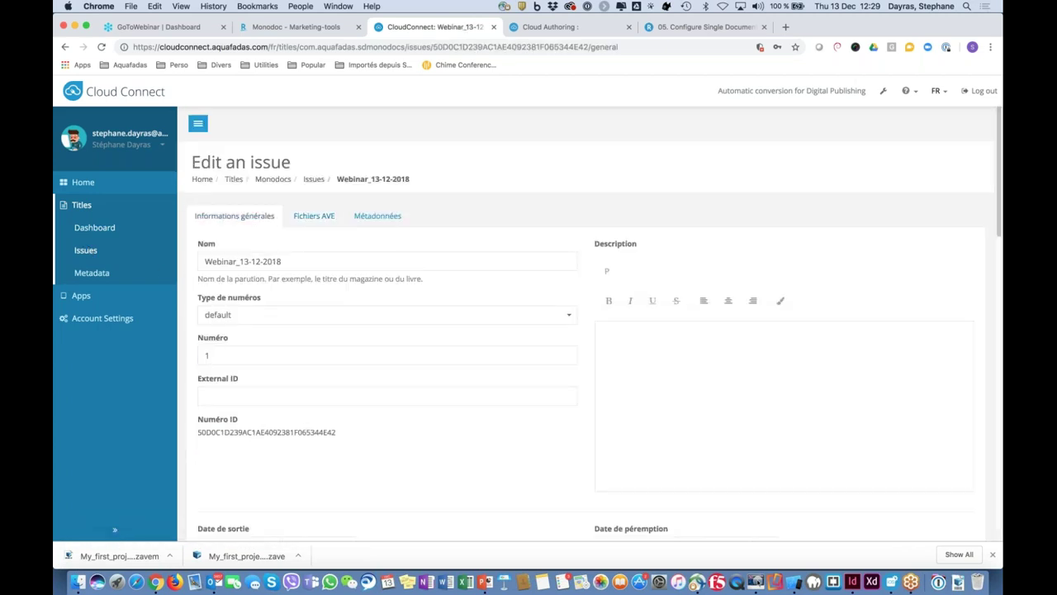
{"action": "left_click", "coordinate": [320, 218]}
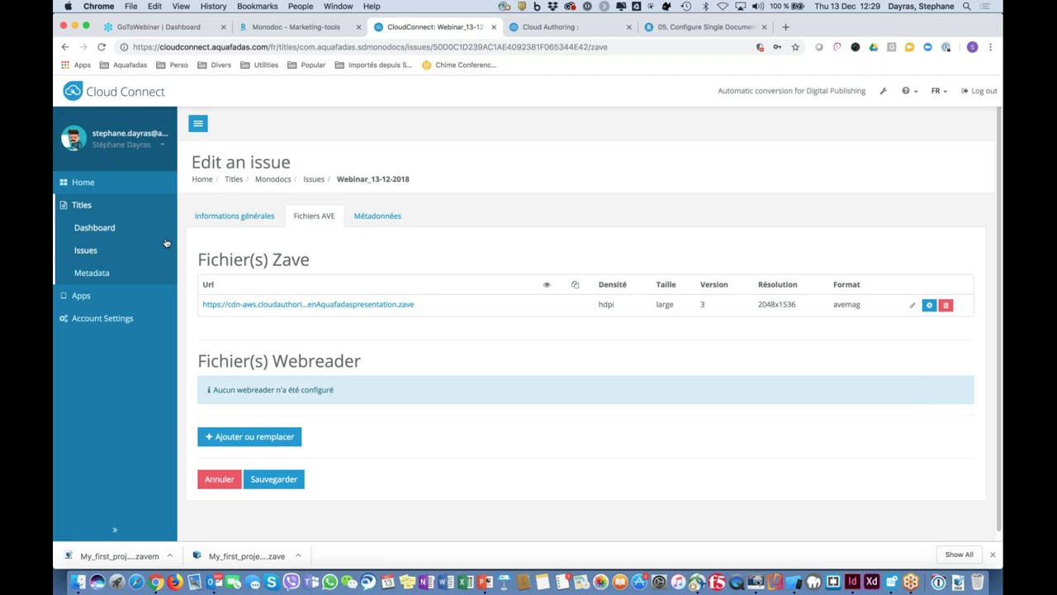
Open the dashboard of the existing SDmono application.
{"action": "left_click", "coordinate": [82, 296]}
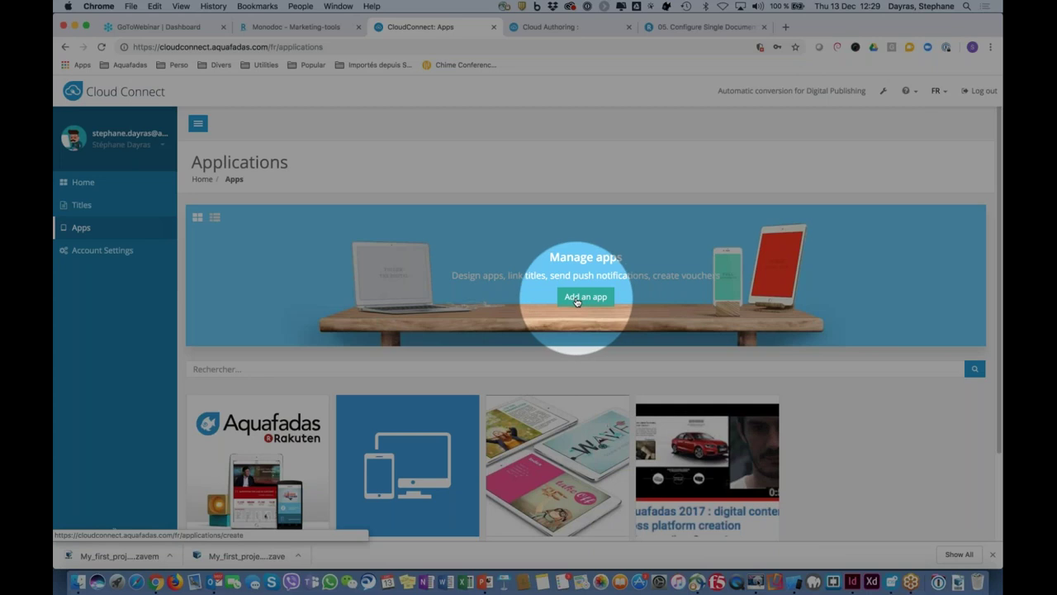
{"action": "scroll", "coordinate": [576, 302], "scroll_direction": "down", "scroll_amount": 3}
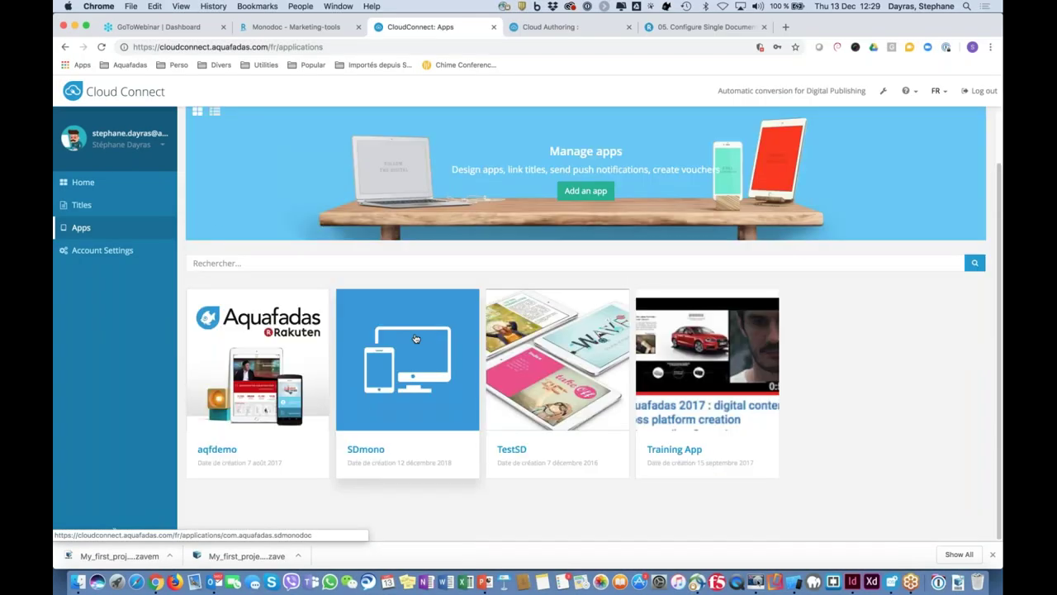
{"action": "left_click", "coordinate": [415, 339]}
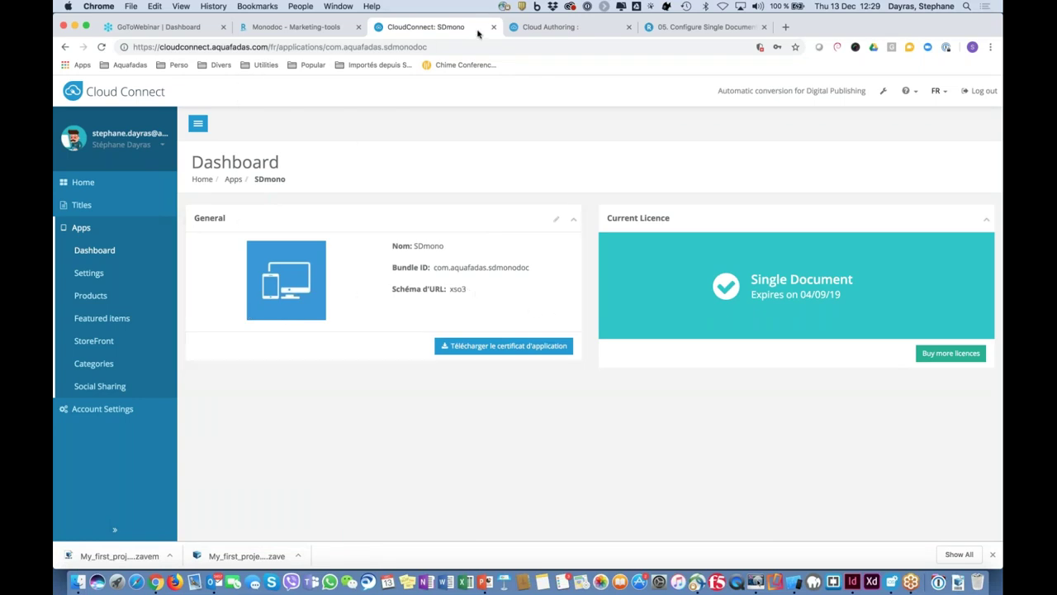
Log out of the current account and sign in with the saved e-mail and password of the Rakuten account.
{"action": "left_click", "coordinate": [139, 144]}
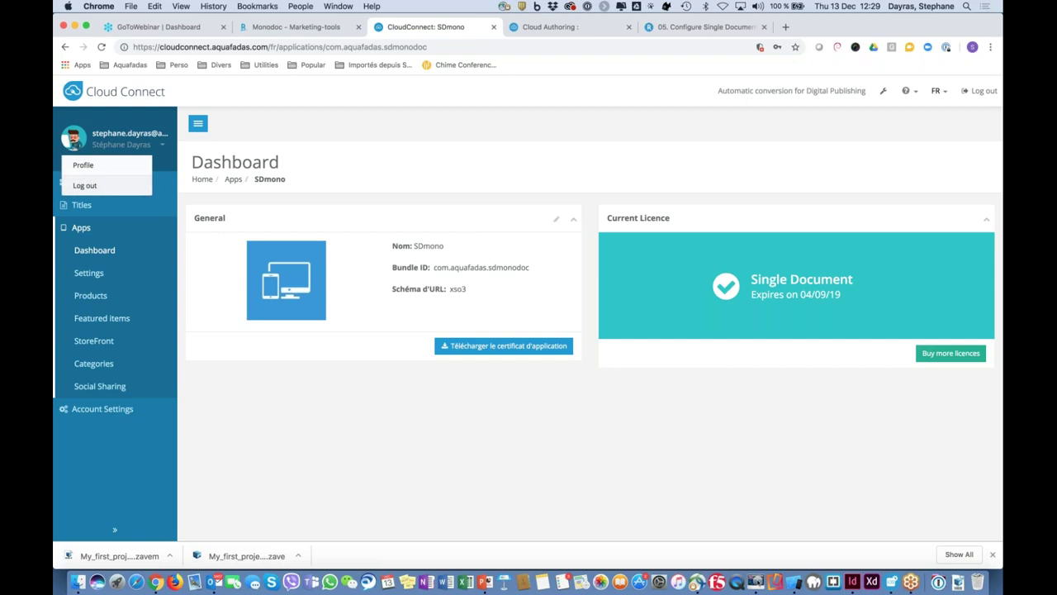
{"action": "left_click", "coordinate": [88, 182]}
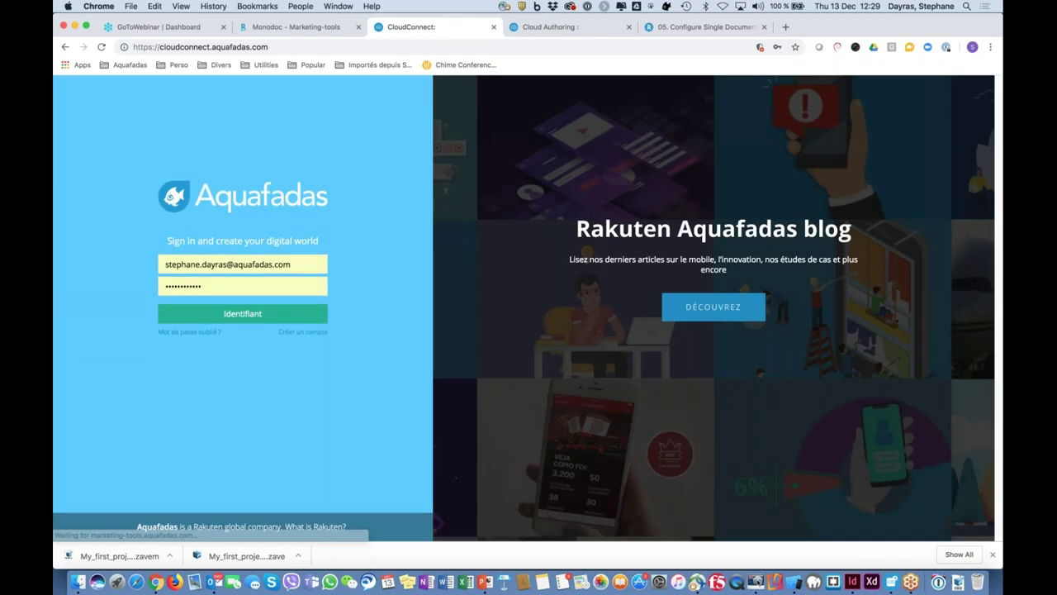
{"action": "left_click", "coordinate": [258, 264]}
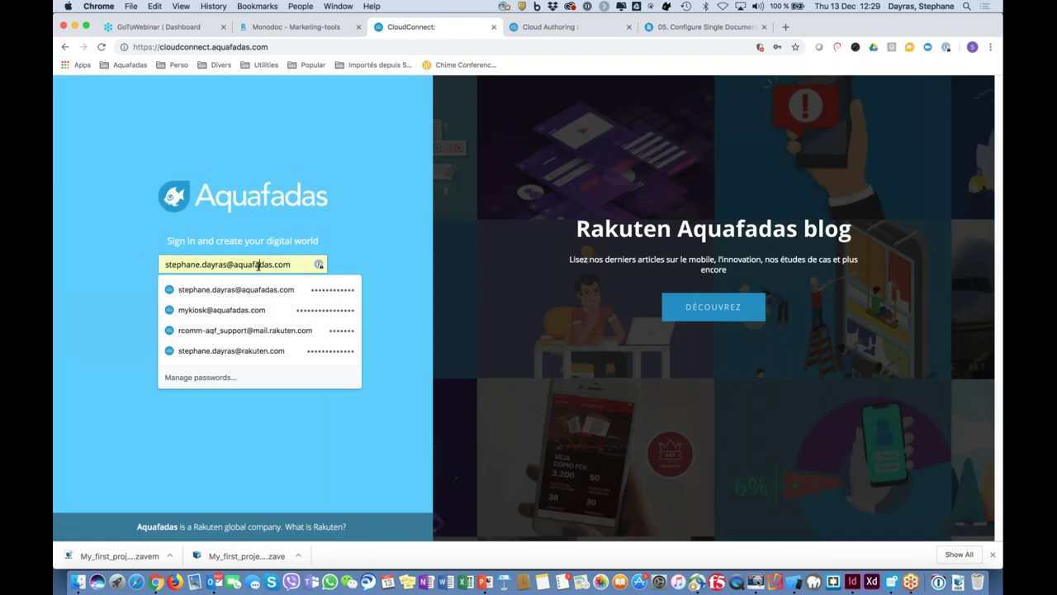
{"action": "left_click", "coordinate": [240, 350]}
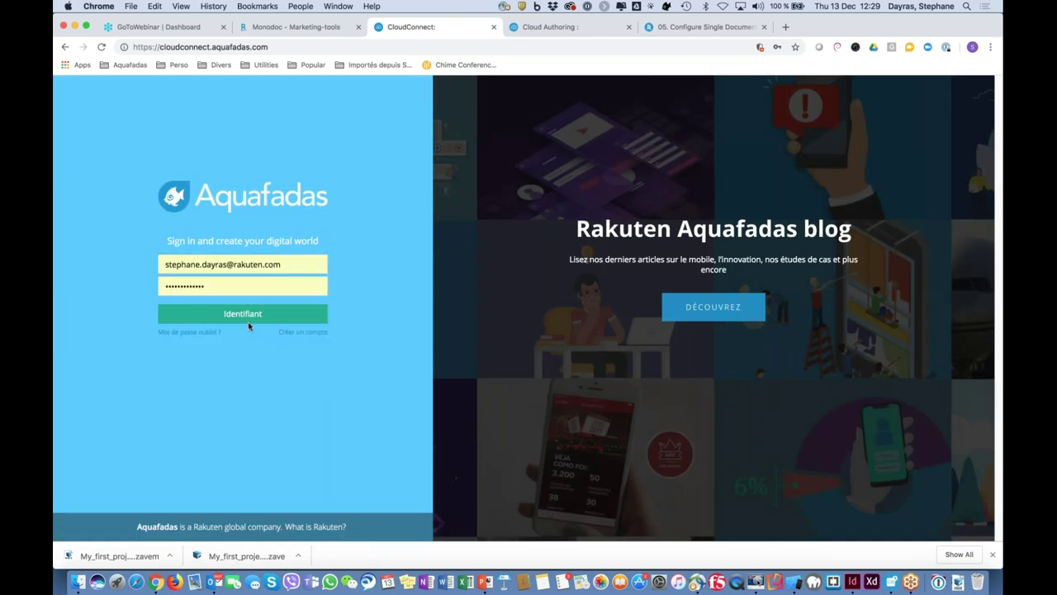
{"action": "left_click", "coordinate": [250, 319]}
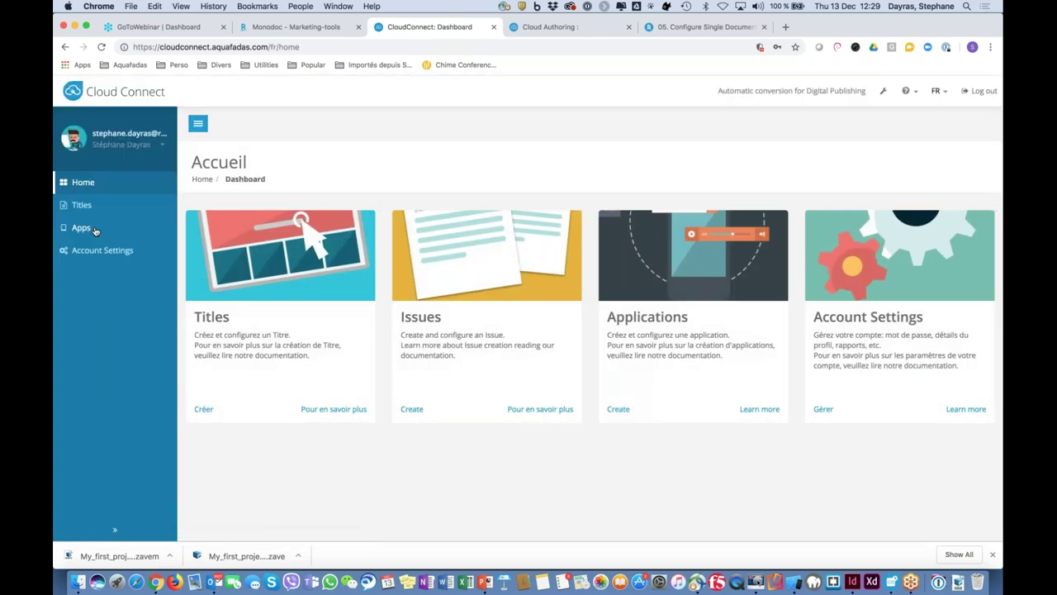
Start a new application named Monodoc FR with the bundle ID com.rakuten.monodocfr.
{"action": "left_click", "coordinate": [90, 229]}
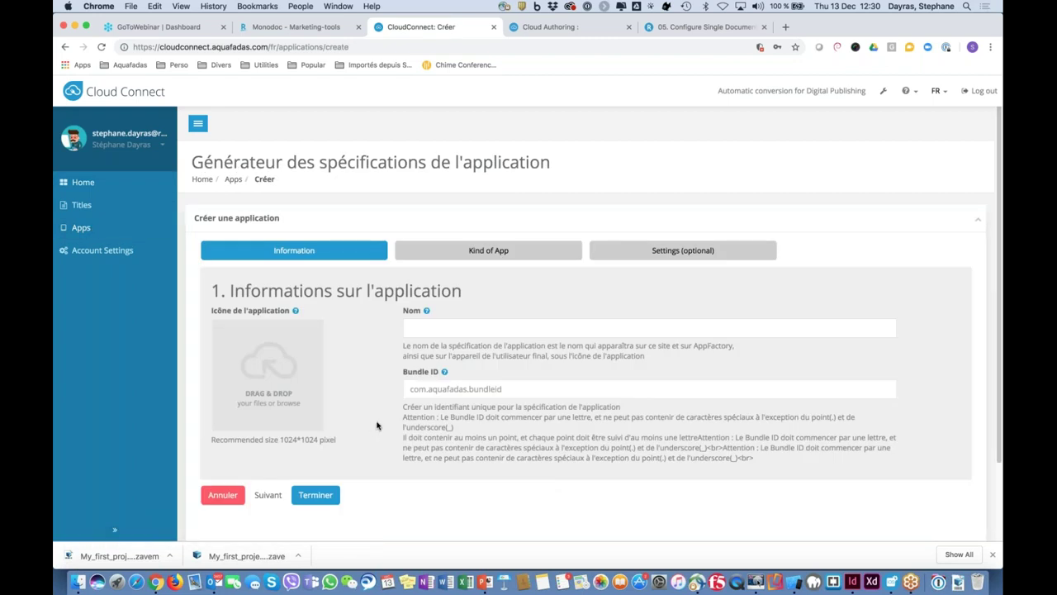
{"action": "left_click", "coordinate": [425, 325]}
{"action": "type", "text": "Monodoc FR"}
{"action": "key", "text": "Tab"}
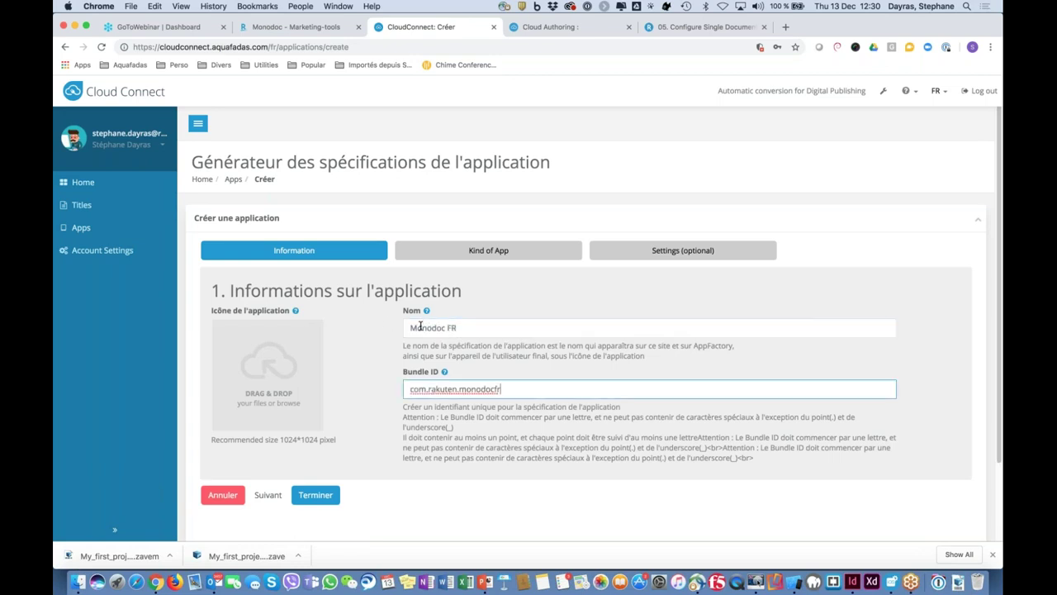
{"action": "left_click_drag", "start_coordinate": [528, 392], "coordinate": [384, 394]}
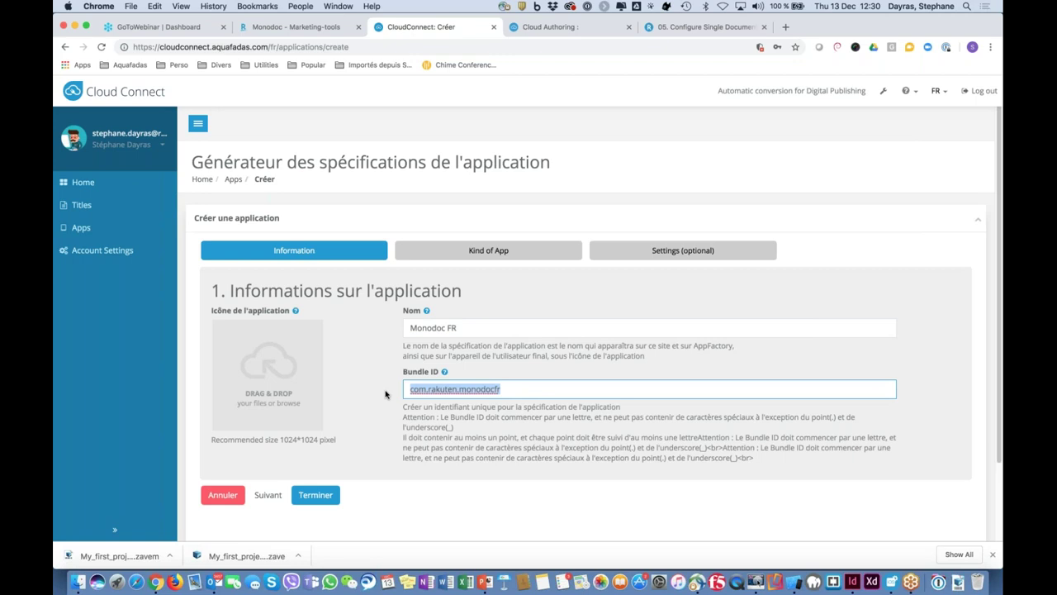
Upload App icon 1024x1024 from the App folder of Webinar Single Doc 13-12-2018 as the application icon.
{"action": "left_click", "coordinate": [263, 362]}
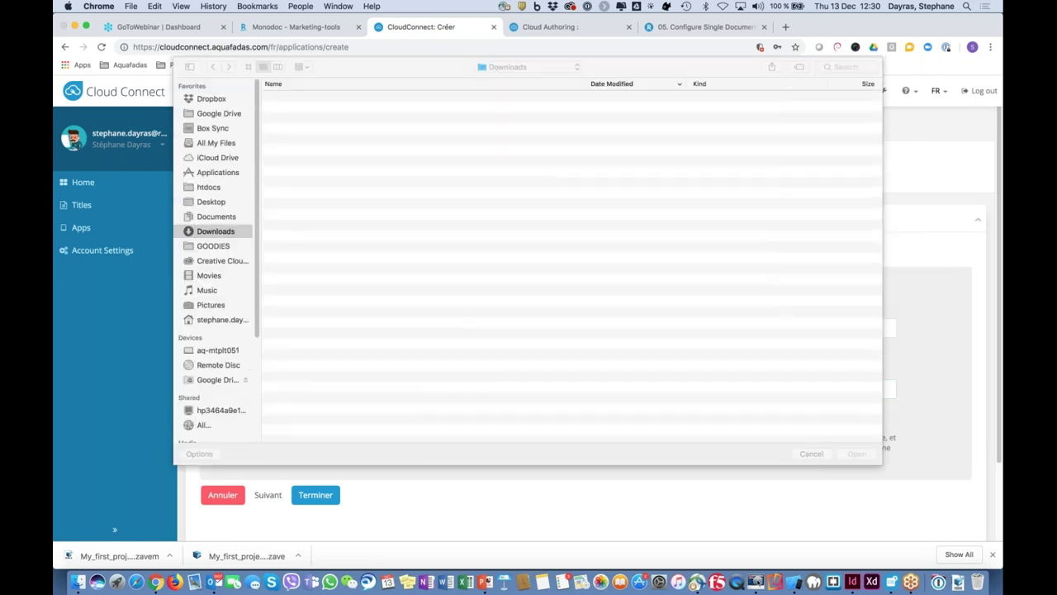
{"action": "left_click", "coordinate": [507, 70]}
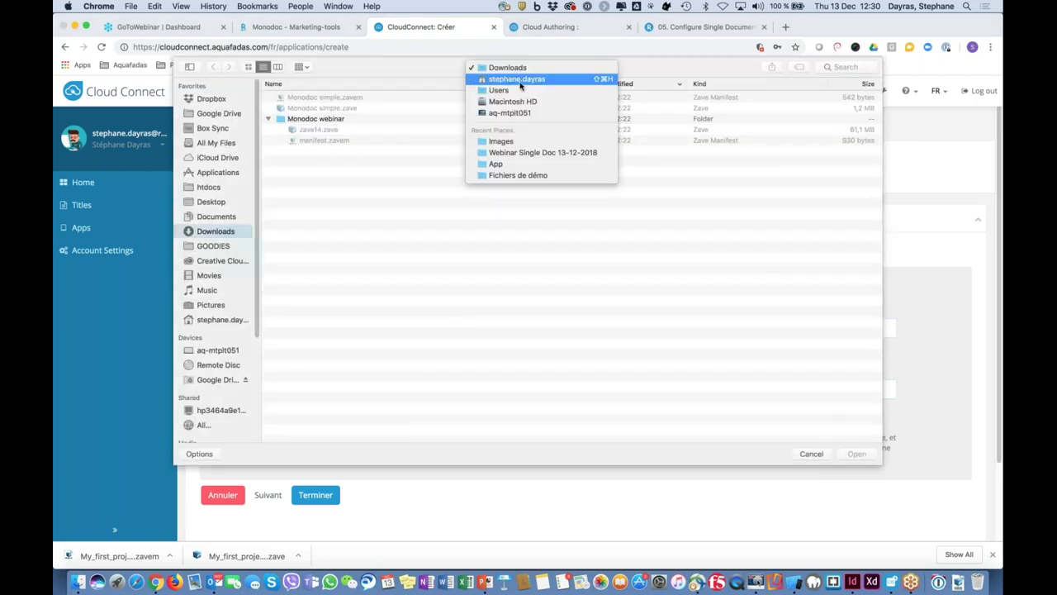
{"action": "left_click", "coordinate": [518, 80]}
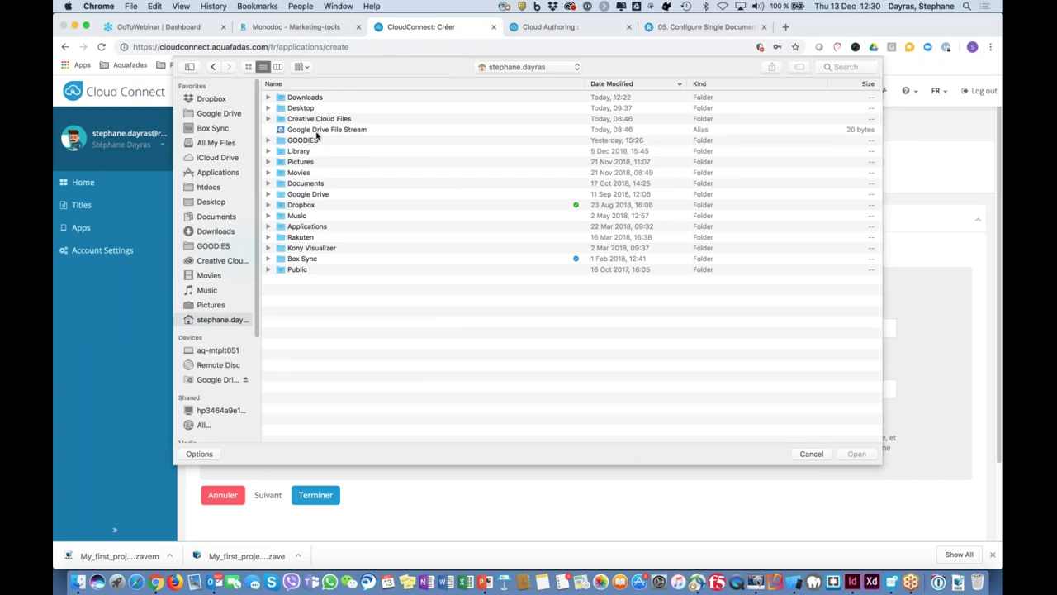
{"action": "left_click", "coordinate": [213, 203]}
{"action": "double_click", "coordinate": [309, 97]}
{"action": "left_click", "coordinate": [294, 112]}
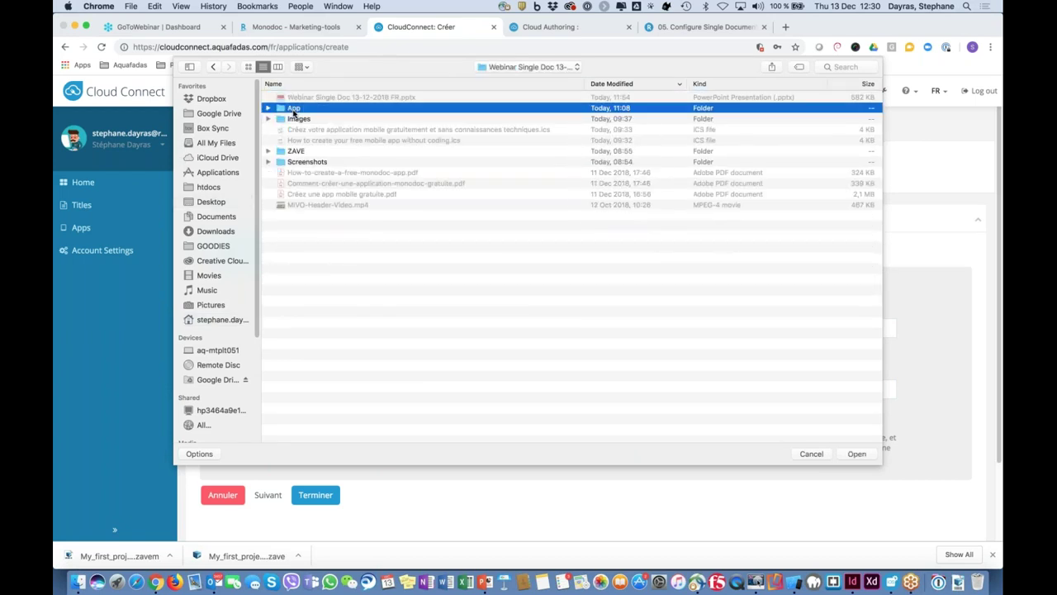
{"action": "double_click", "coordinate": [294, 108]}
{"action": "left_click", "coordinate": [331, 152]}
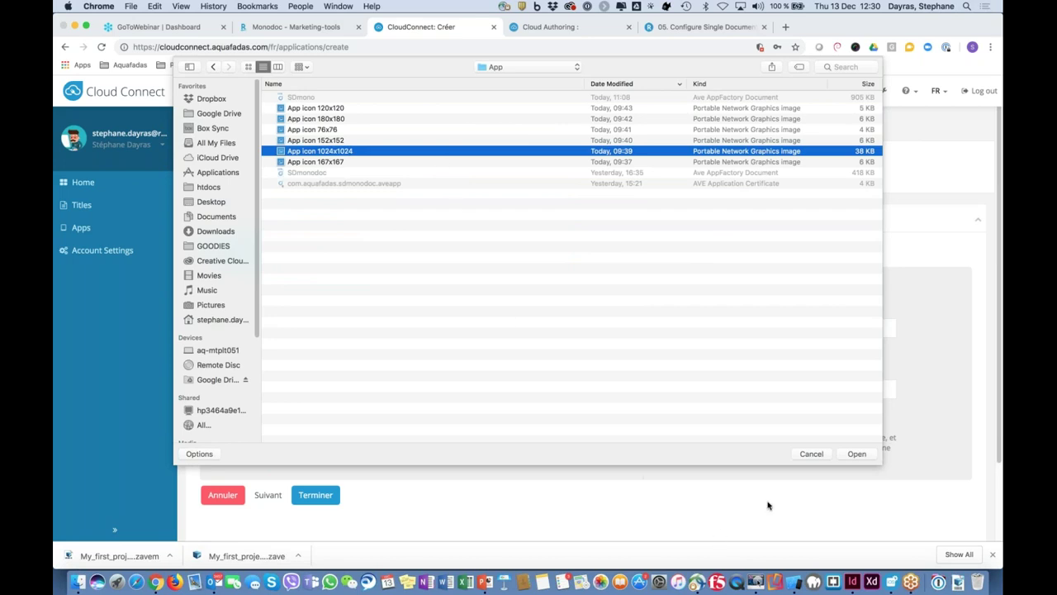
{"action": "left_click", "coordinate": [858, 454]}
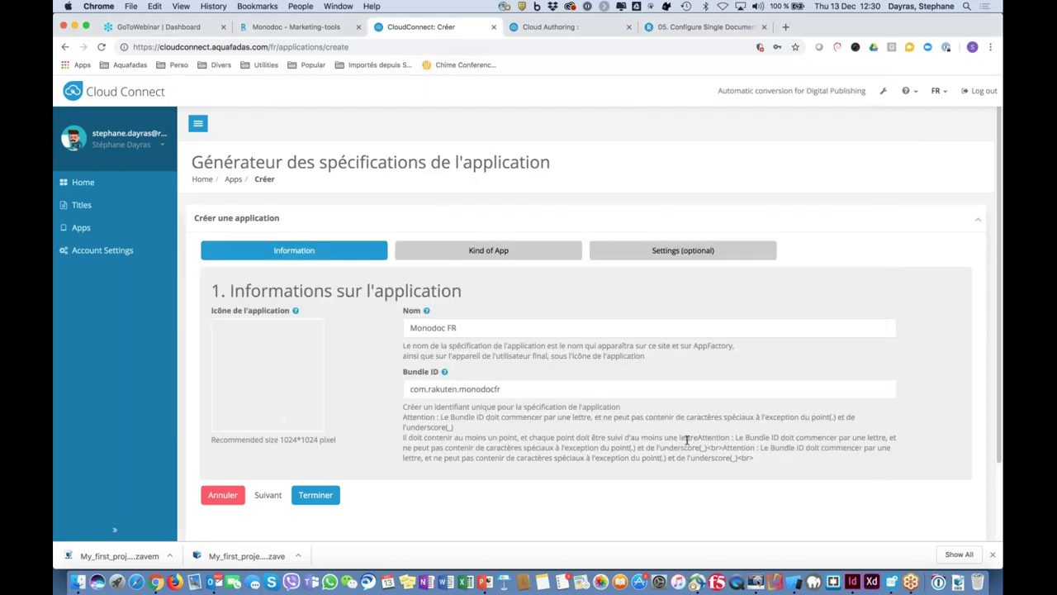
Assign one Single Document licence as the kind of app and finish creating it without changing the optional notification settings.
{"action": "left_click", "coordinate": [266, 494]}
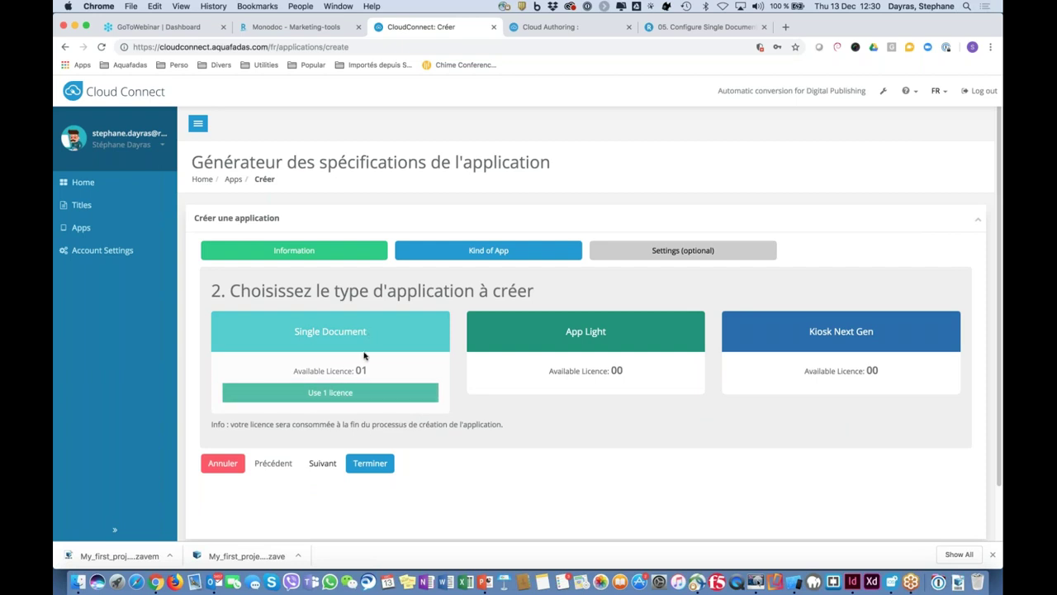
{"action": "left_click", "coordinate": [334, 397]}
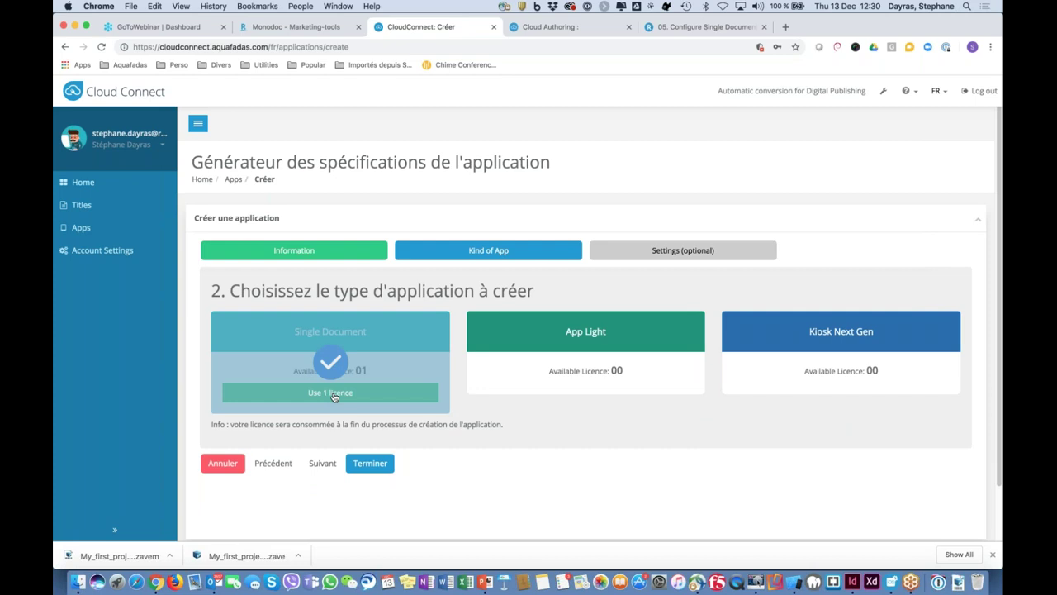
{"action": "left_click", "coordinate": [322, 464]}
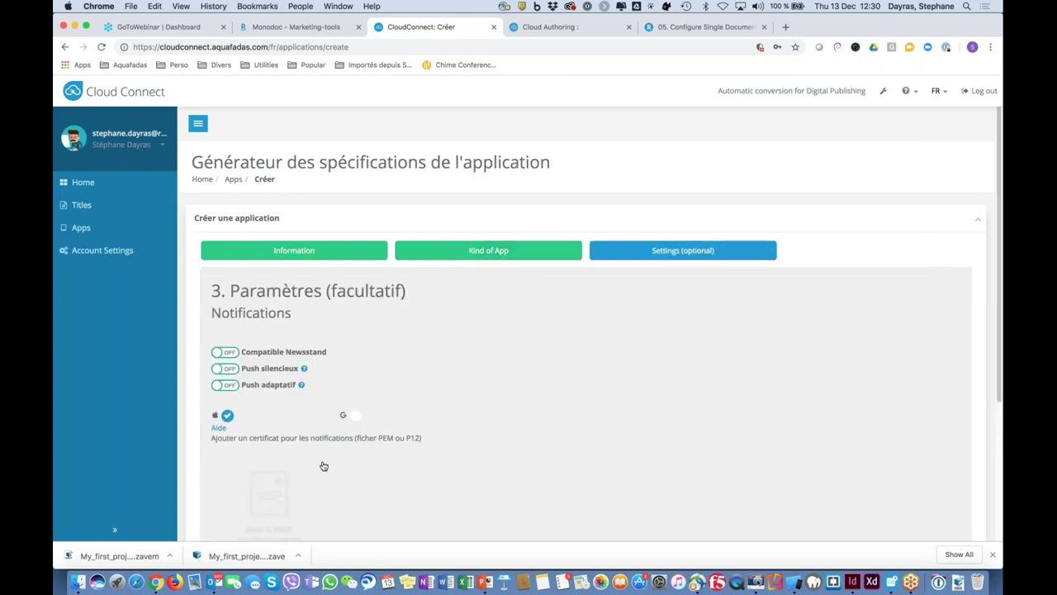
{"action": "scroll", "coordinate": [357, 352], "scroll_direction": "down", "scroll_amount": 5}
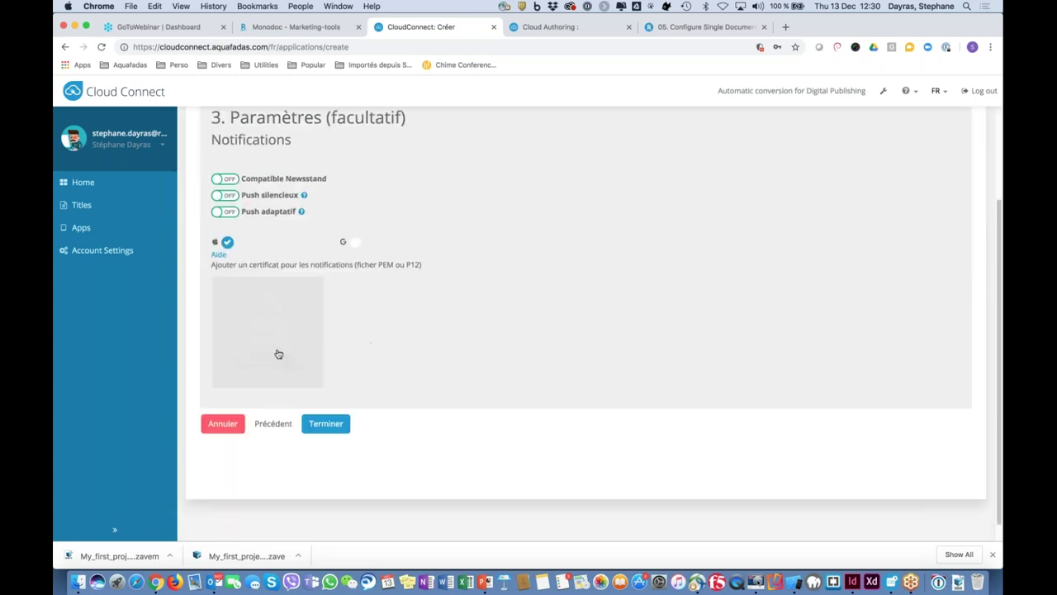
{"action": "scroll", "coordinate": [364, 372], "scroll_direction": "up", "scroll_amount": 2}
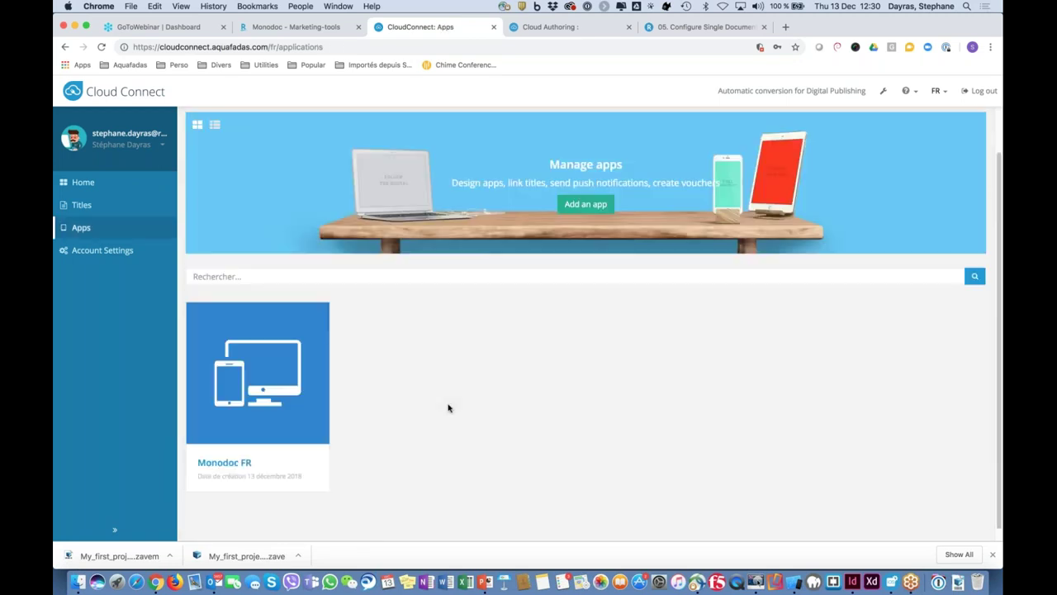
Download the application certificate from the dashboard of the Monodoc FR app.
{"action": "left_click", "coordinate": [277, 386]}
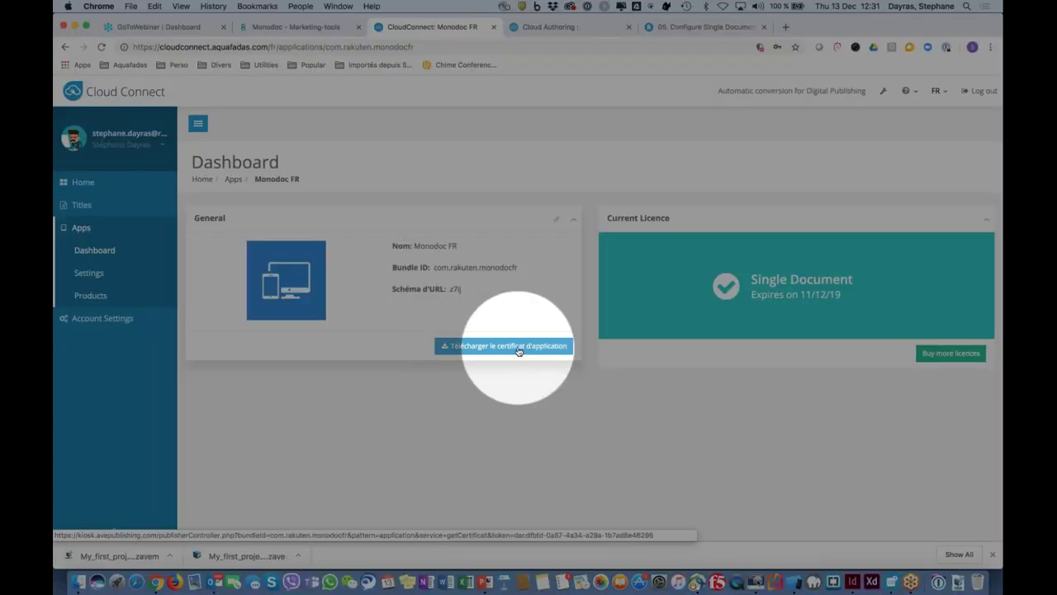
{"action": "left_click", "coordinate": [519, 351]}
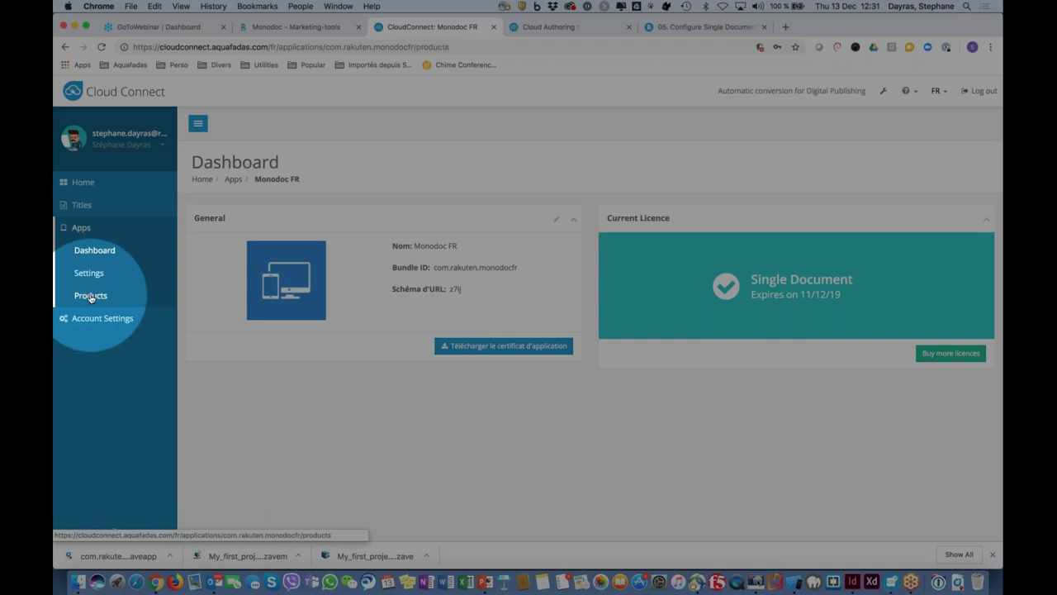
Start a new publication product for the Monodoc FR app and name it Monodoc Gratuit.
{"action": "left_click", "coordinate": [91, 296]}
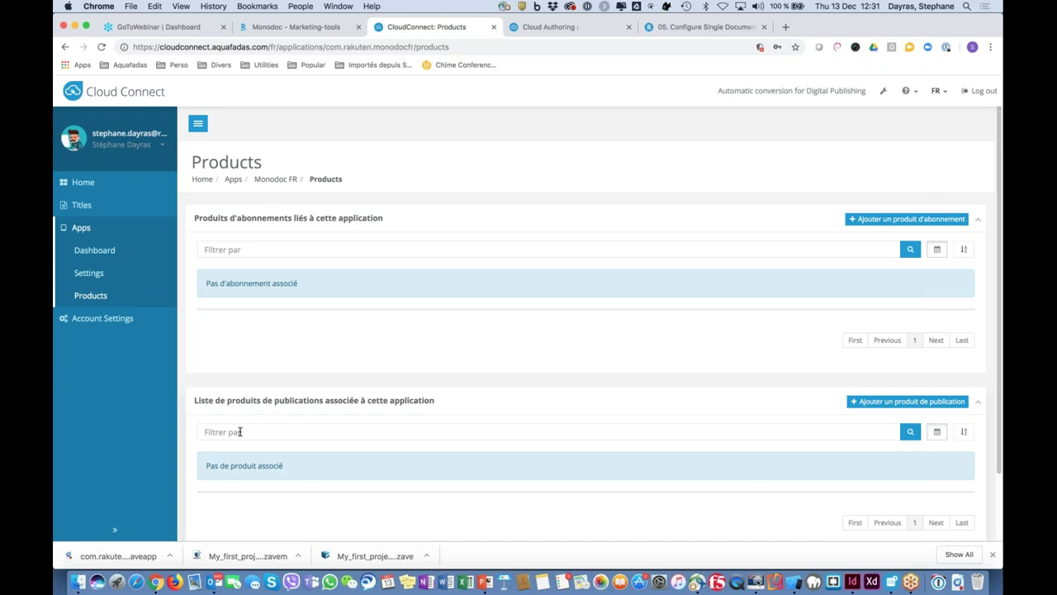
{"action": "scroll", "coordinate": [280, 401], "scroll_direction": "down", "scroll_amount": 2}
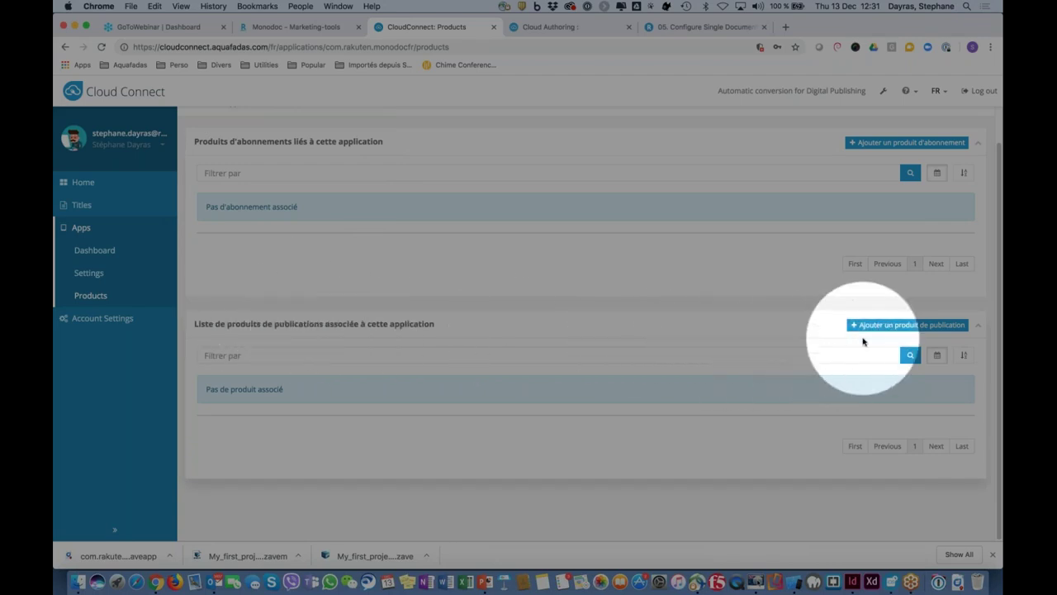
{"action": "left_click", "coordinate": [909, 327]}
{"action": "left_click", "coordinate": [240, 265]}
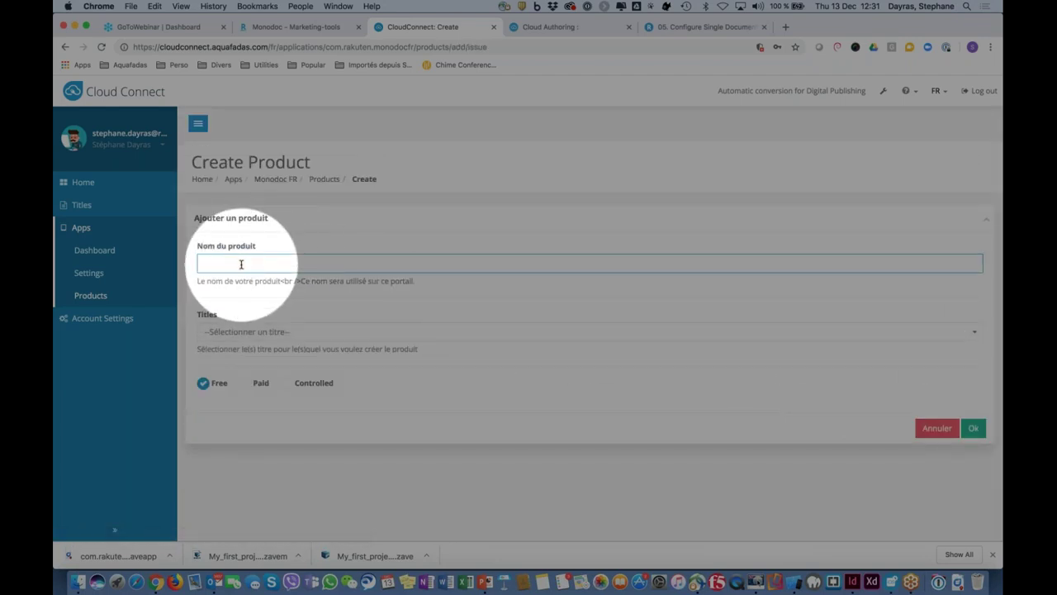
{"action": "type", "text": "F"}
{"action": "key", "text": "BackSpace"}
{"action": "type", "text": "Gtratuit"}
{"action": "double_click", "coordinate": [241, 264]}
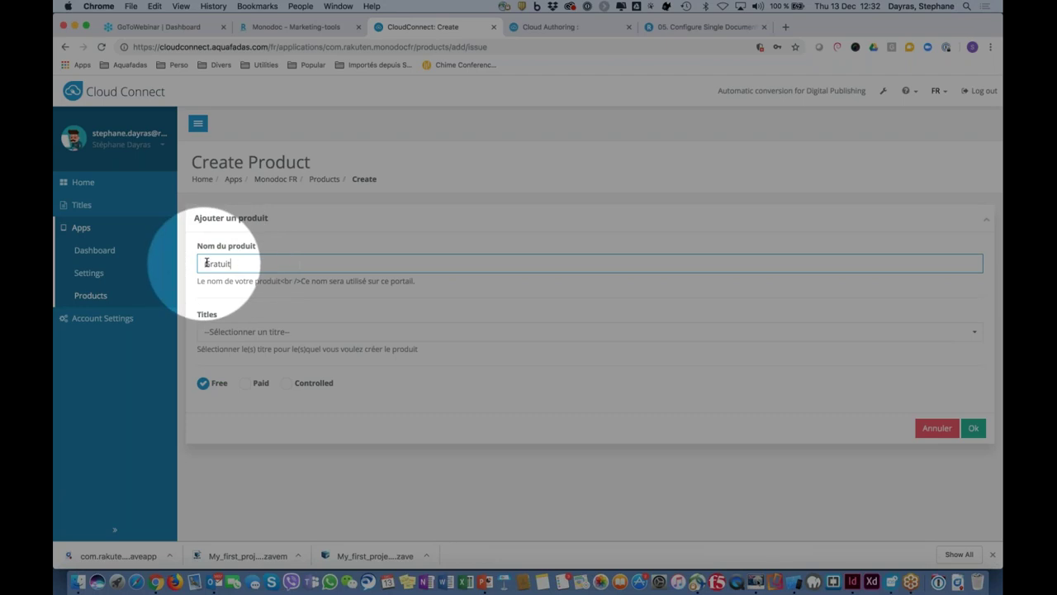
{"action": "key", "text": "Left"}
{"action": "type", "text": "Mon"}
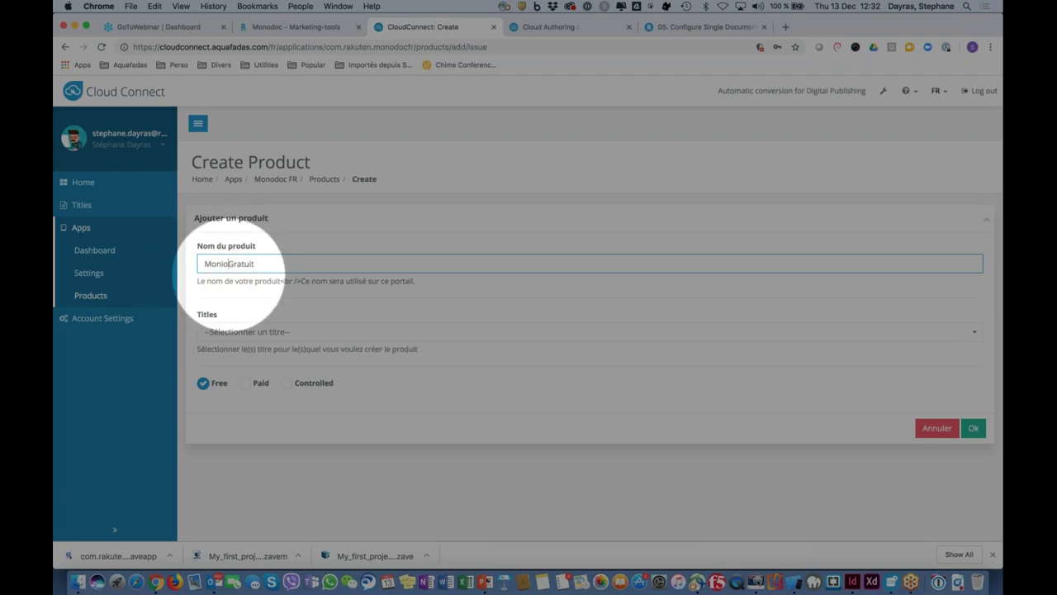
{"action": "type", "text": "odoc"}
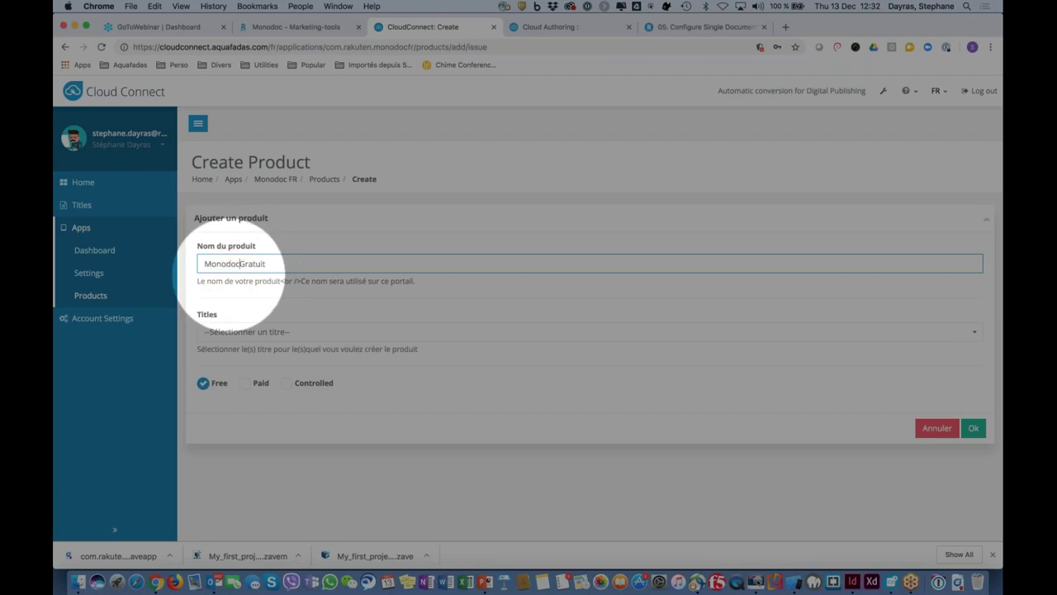
Link the product to the Monodoc FR title with the default issue type, and save it as Free.
{"action": "left_click", "coordinate": [248, 332]}
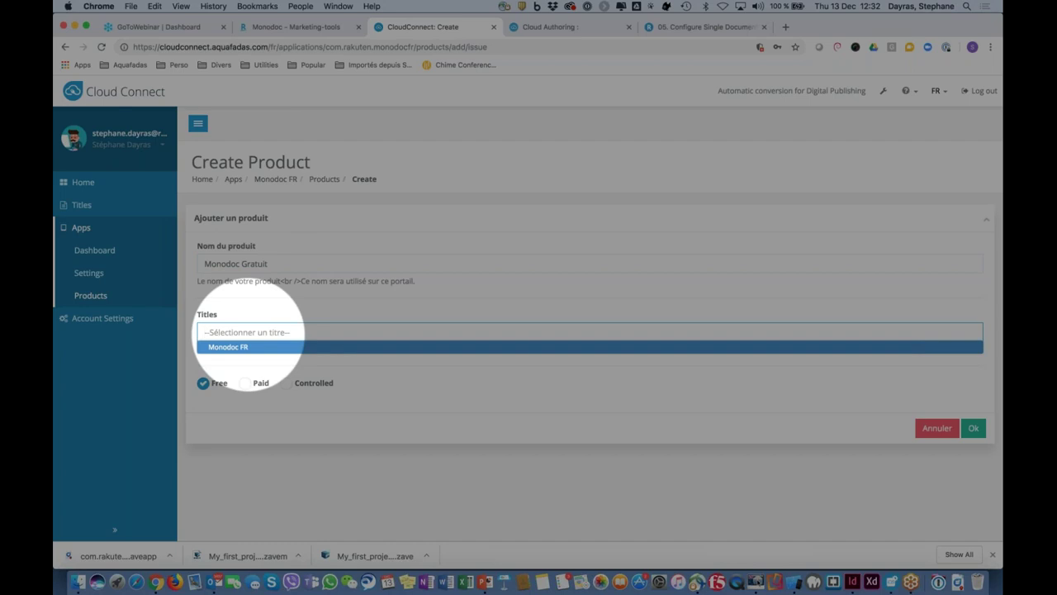
{"action": "left_click", "coordinate": [230, 347]}
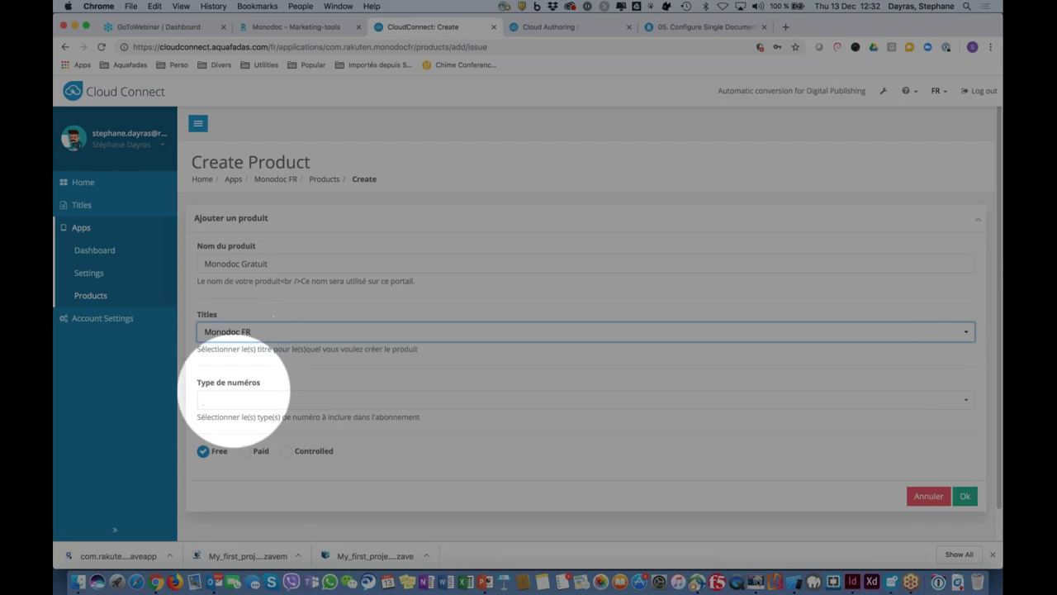
{"action": "left_click", "coordinate": [229, 404]}
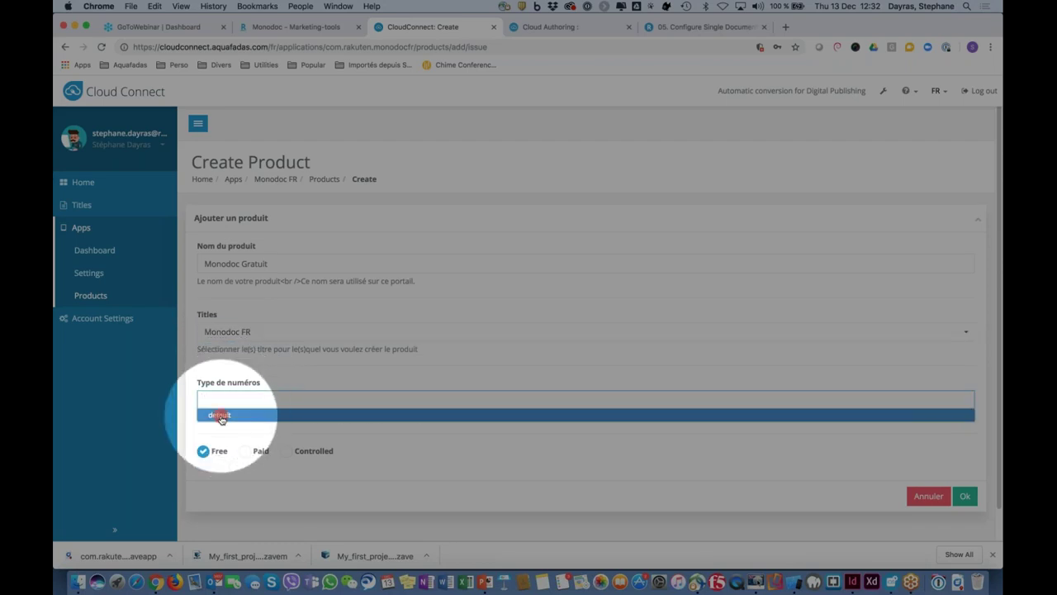
{"action": "left_click", "coordinate": [223, 415]}
{"action": "mouse_move", "coordinate": [273, 454]}
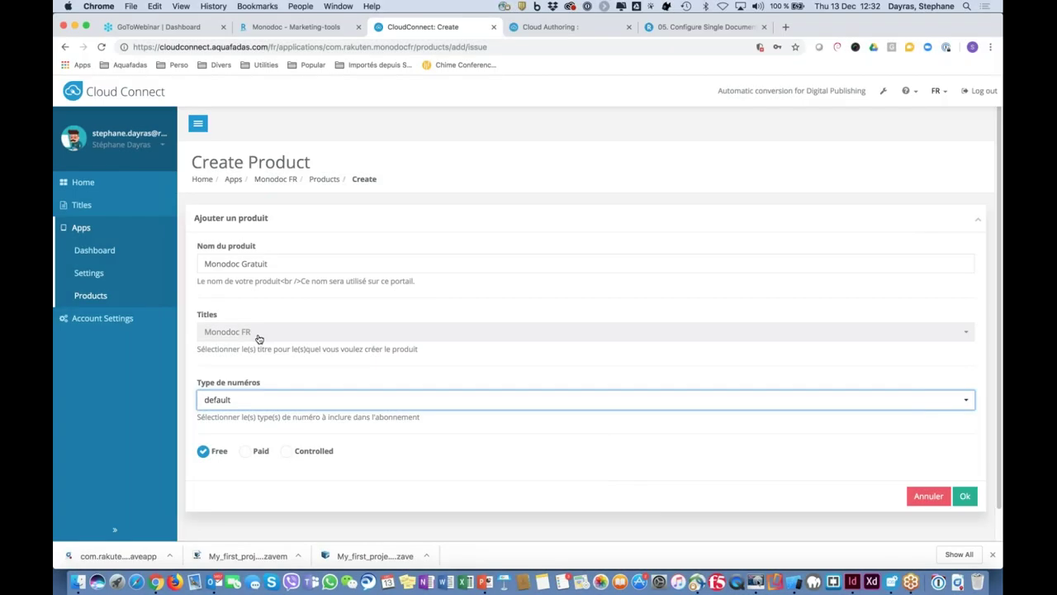
{"action": "left_click", "coordinate": [966, 496]}
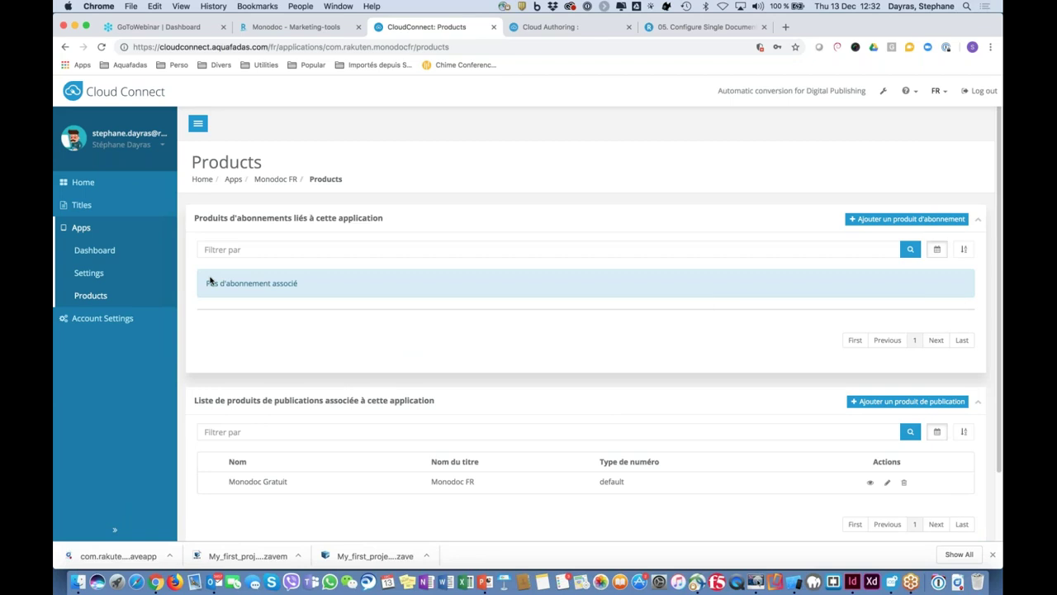
Open the Monodoc FR title from the list of titles.
{"action": "left_click", "coordinate": [87, 204]}
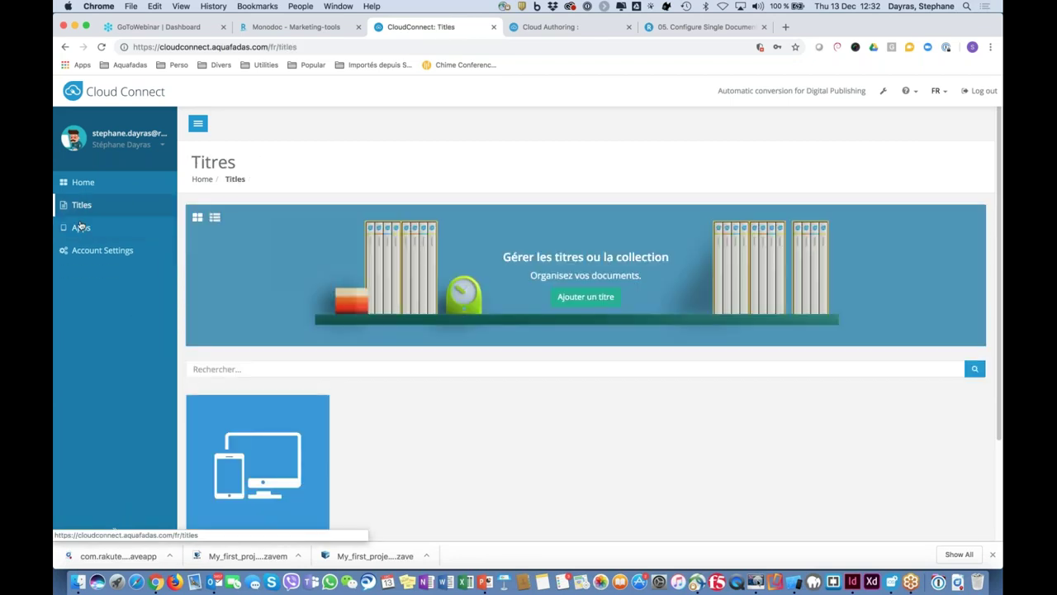
{"action": "scroll", "coordinate": [338, 420], "scroll_direction": "down", "scroll_amount": 3}
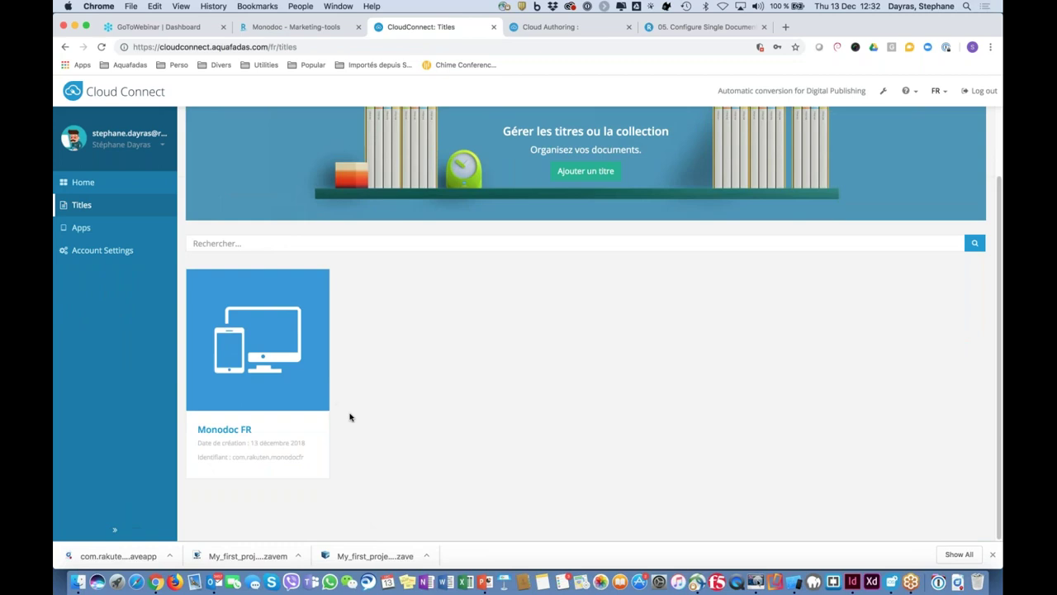
{"action": "left_click", "coordinate": [261, 363]}
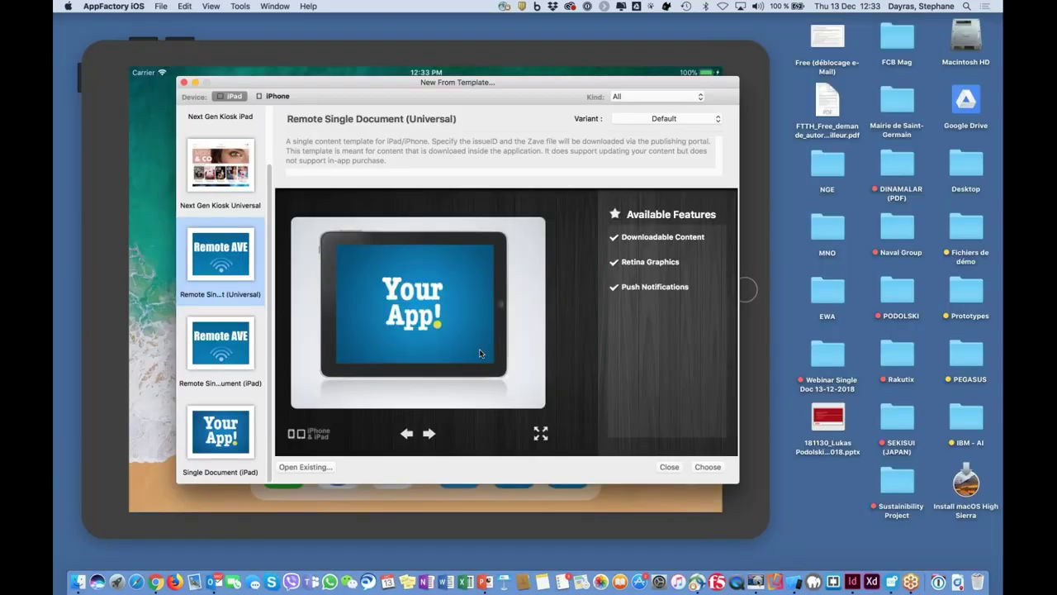
Compare the descriptions and available features of the Next Gen Kiosk Universal, Remote Single Document (Universal) and Single Document (iPad) templates.
{"action": "left_click_drag", "start_coordinate": [362, 86], "coordinate": [409, 139]}
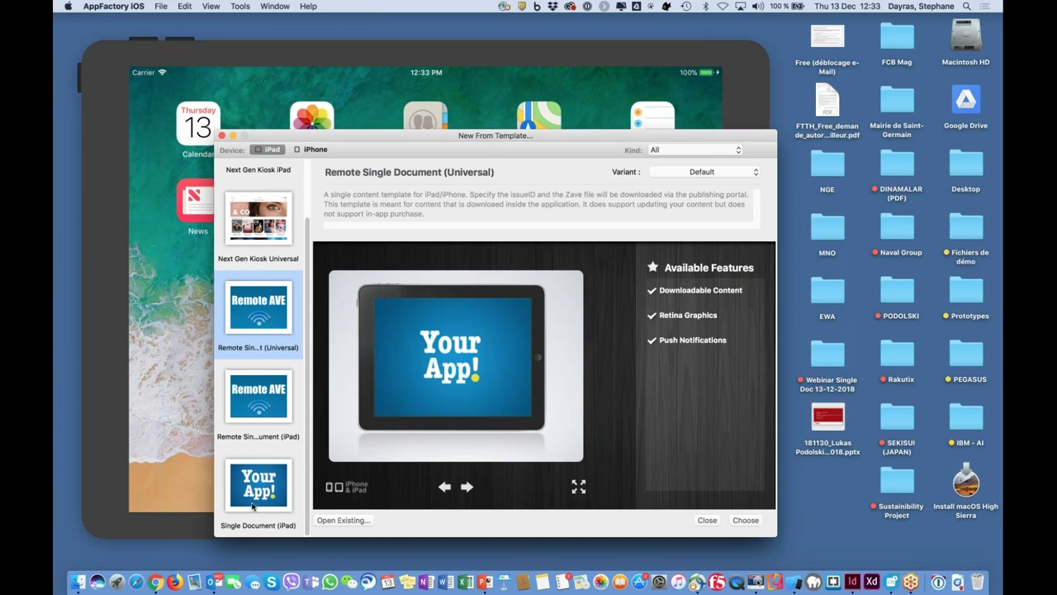
{"action": "left_click", "coordinate": [263, 228]}
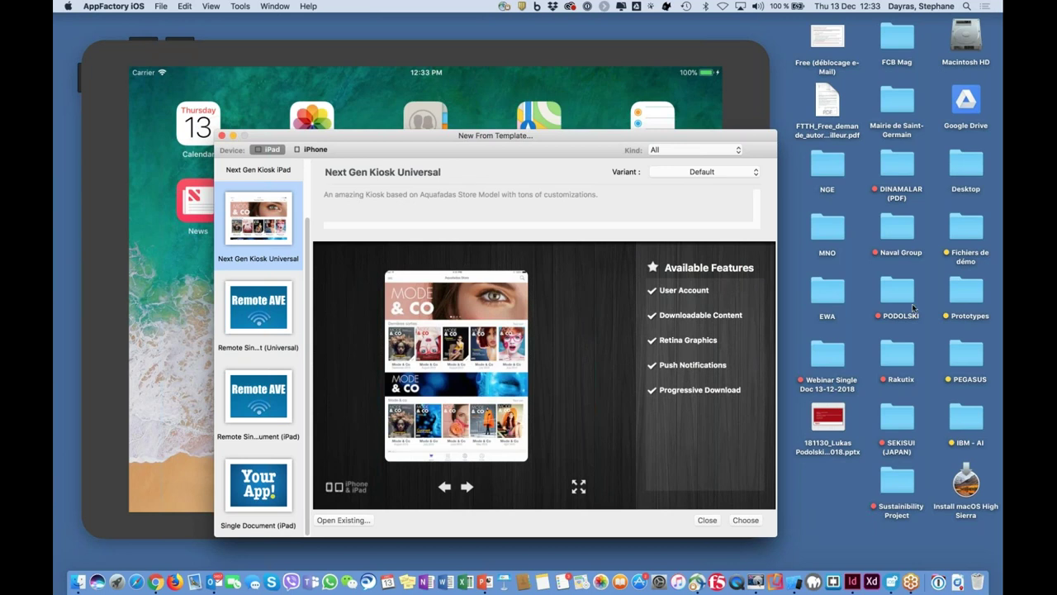
{"action": "left_click", "coordinate": [993, 186]}
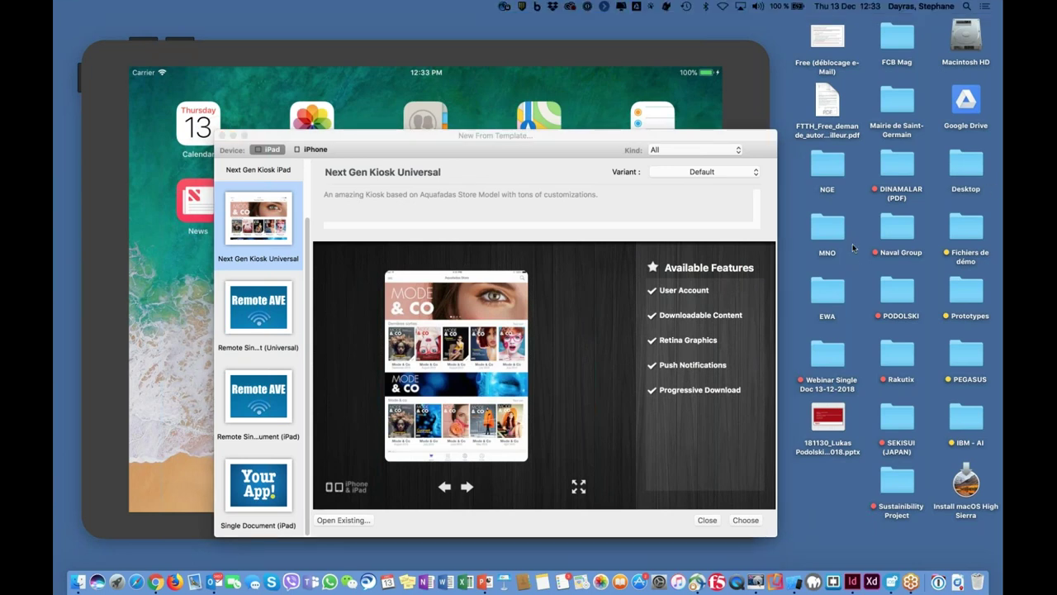
{"action": "left_click", "coordinate": [264, 316]}
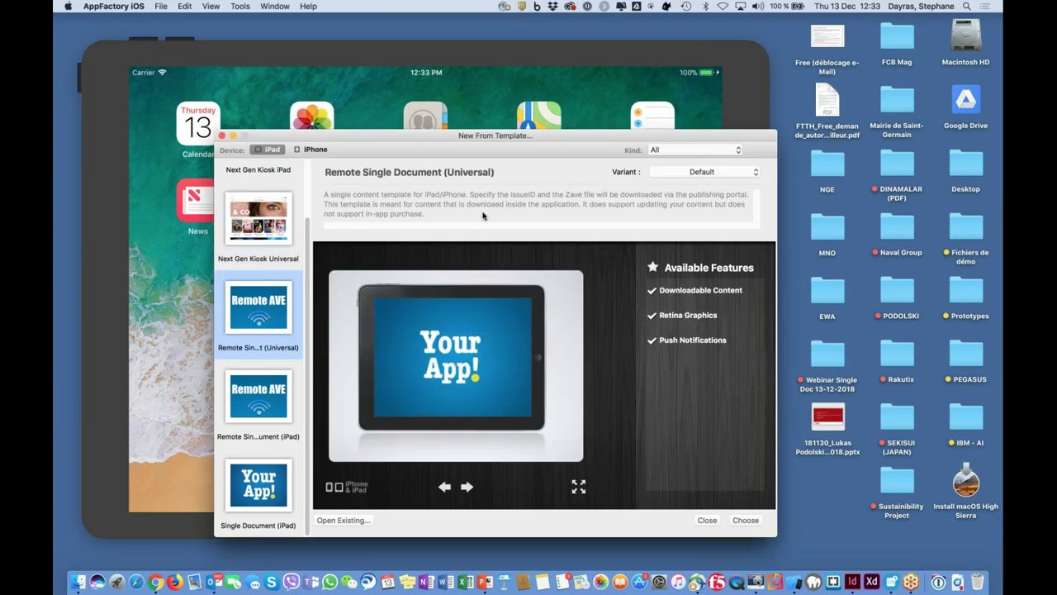
{"action": "left_click", "coordinate": [806, 40]}
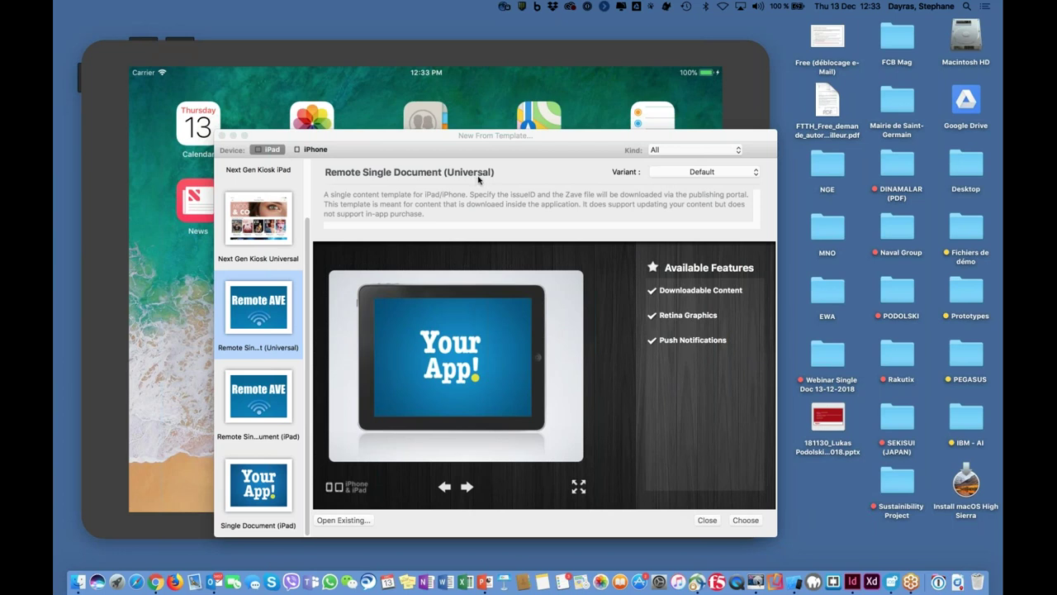
{"action": "left_click", "coordinate": [256, 479]}
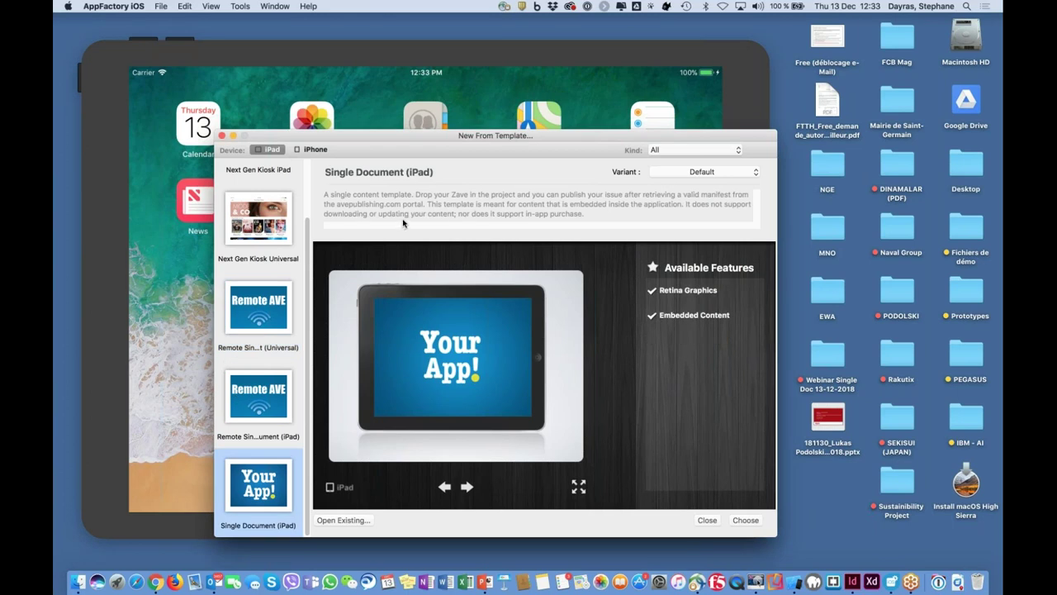
{"action": "left_click", "coordinate": [264, 298]}
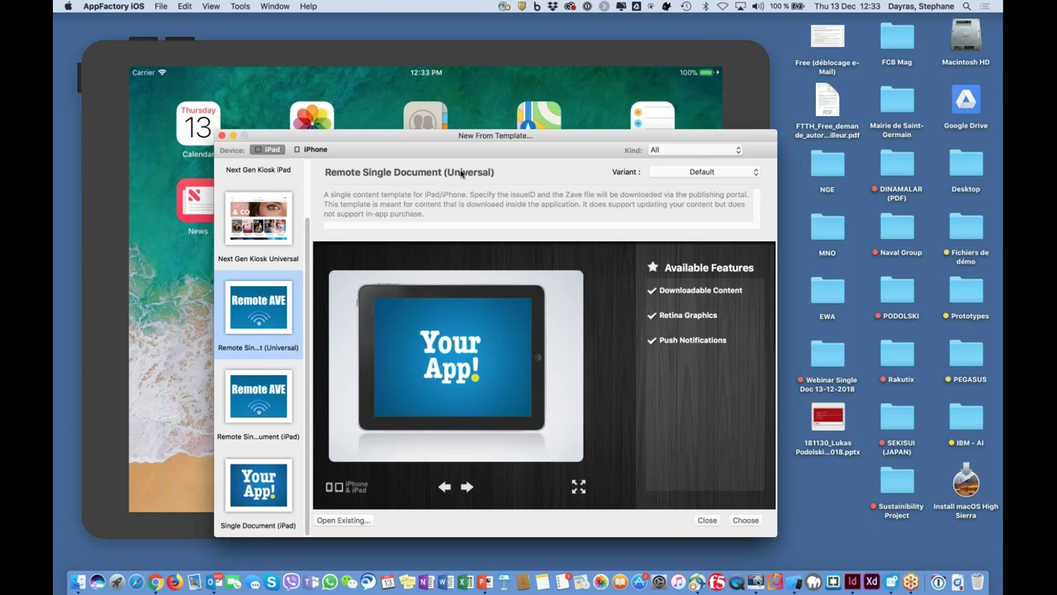
Create a new project from the Remote Single Document (Universal) template with the Default variant.
{"action": "left_click", "coordinate": [272, 403]}
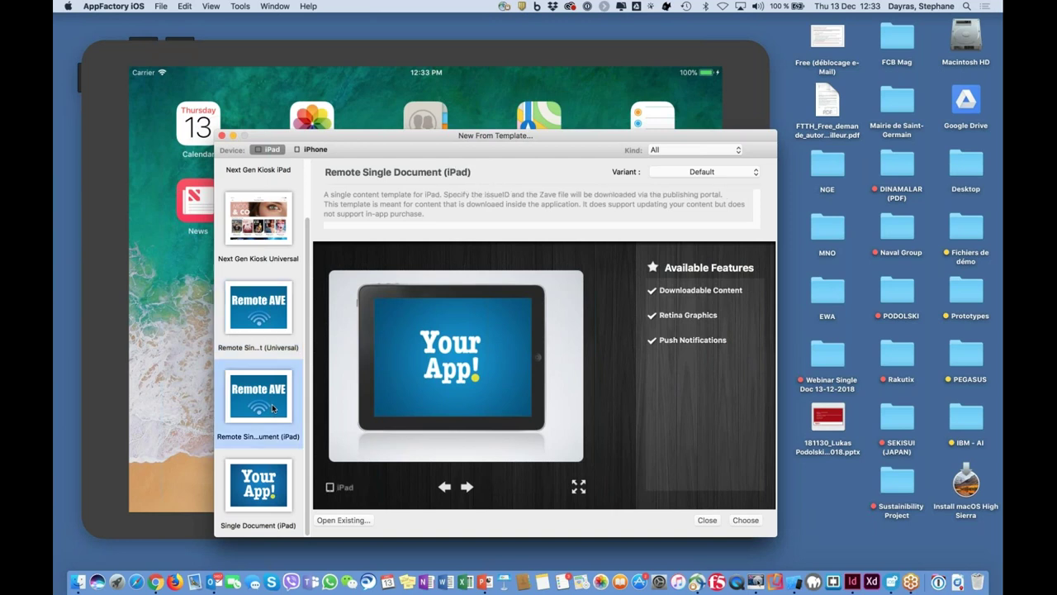
{"action": "left_click", "coordinate": [281, 317]}
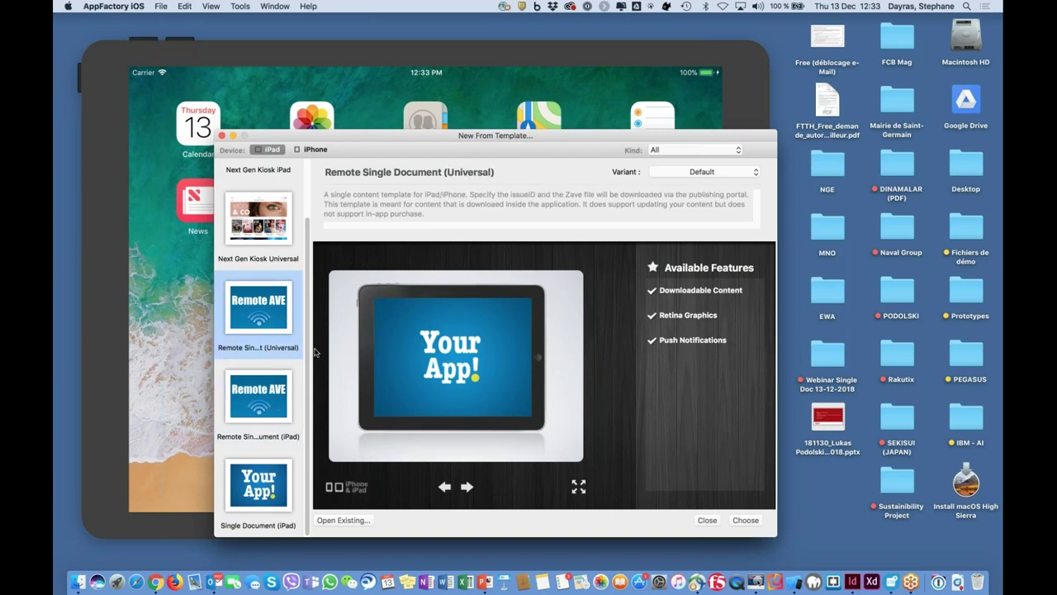
{"action": "left_click", "coordinate": [746, 521]}
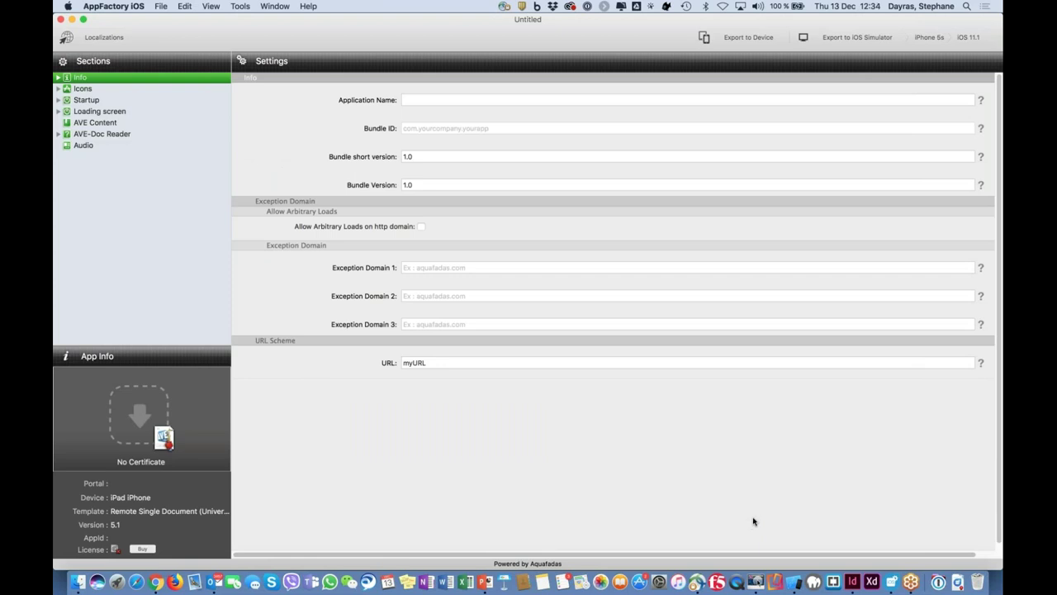
{"action": "left_click", "coordinate": [420, 100]}
{"action": "type", "text": "Monodoc FR"}
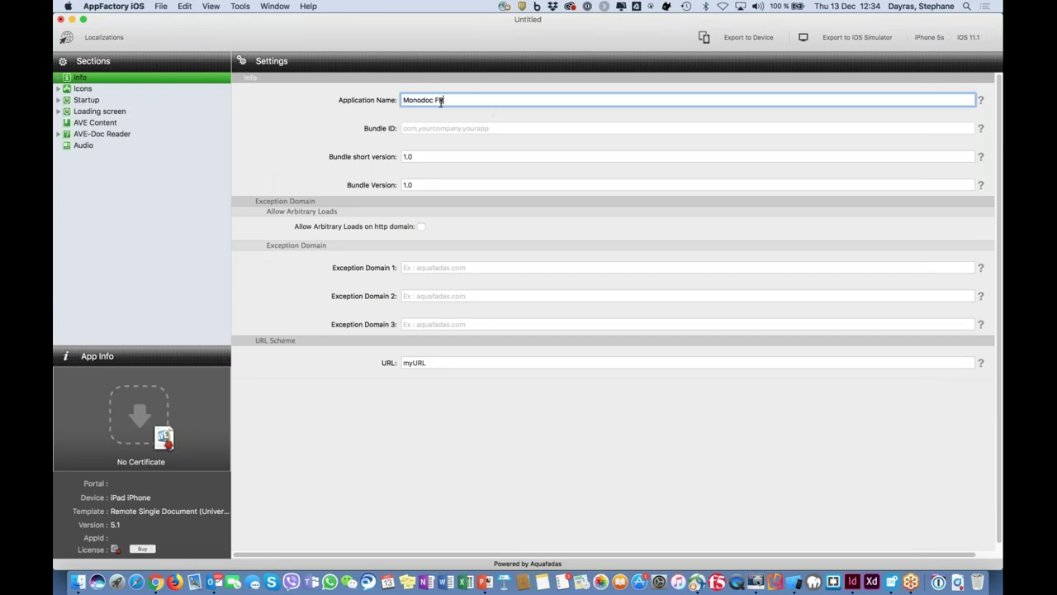
{"action": "left_click_drag", "start_coordinate": [452, 100], "coordinate": [380, 100]}
{"action": "key", "text": "BackSpace"}
Open the Downloads folder in Finder and load com.rakuten.monodocfr.aveapp as the project's application certificate, closing the folder window when done.
{"action": "left_click", "coordinate": [958, 583]}
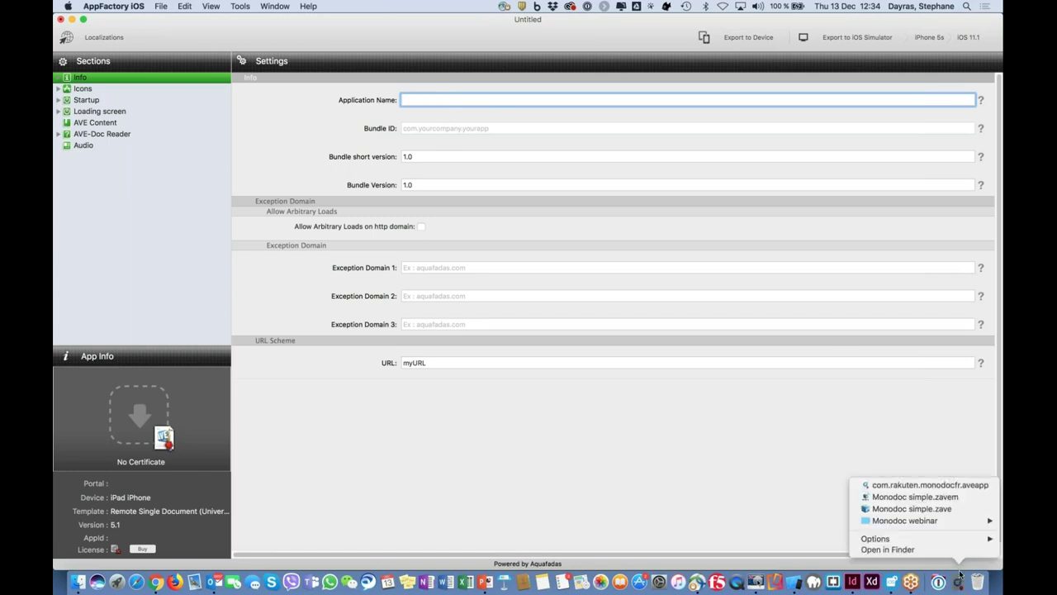
{"action": "left_click", "coordinate": [944, 549]}
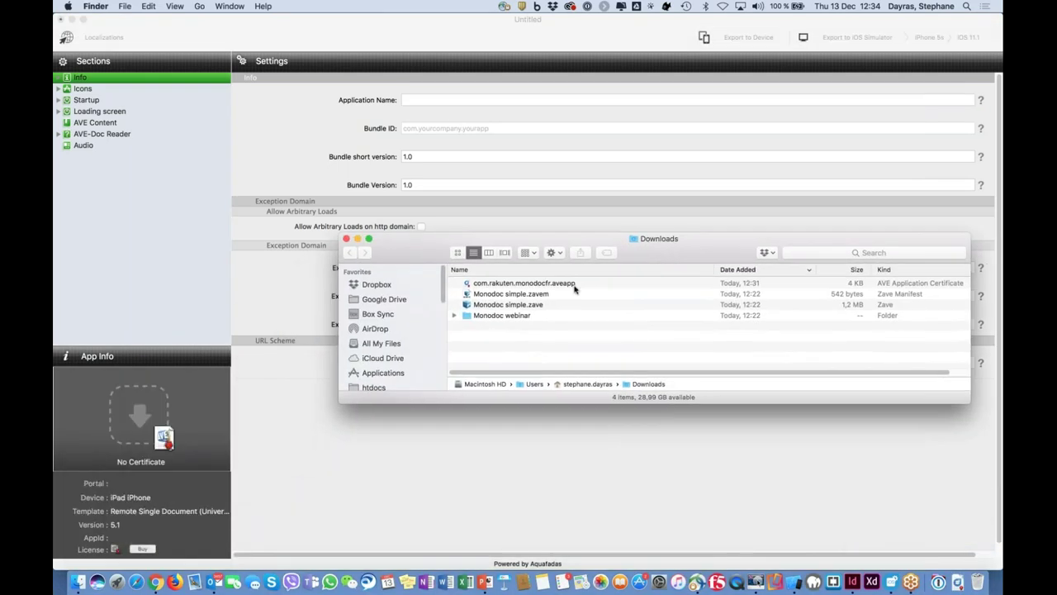
{"action": "left_click", "coordinate": [553, 283]}
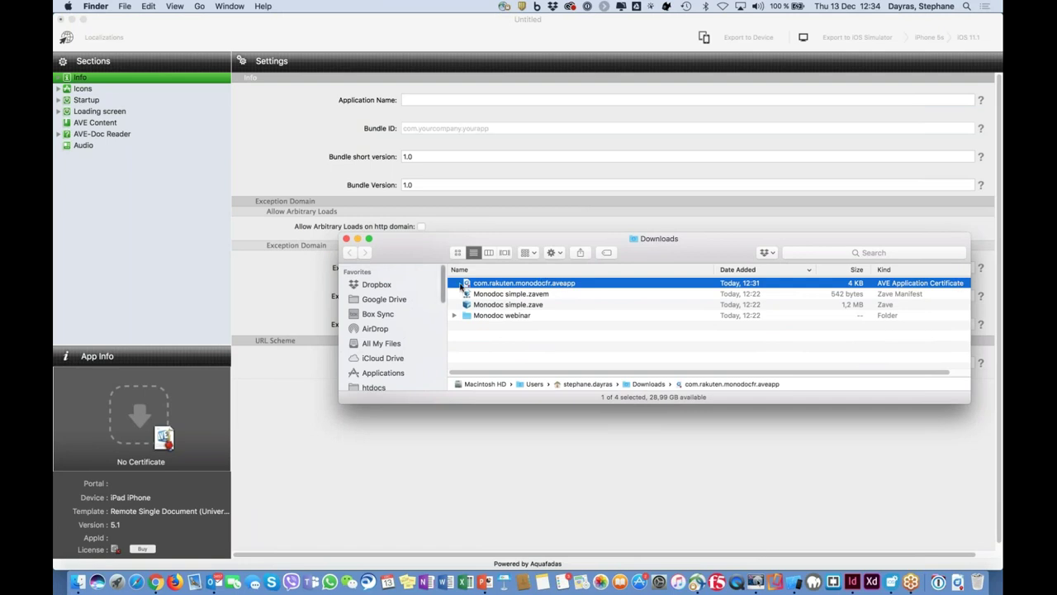
{"action": "left_click_drag", "start_coordinate": [466, 284], "coordinate": [136, 415]}
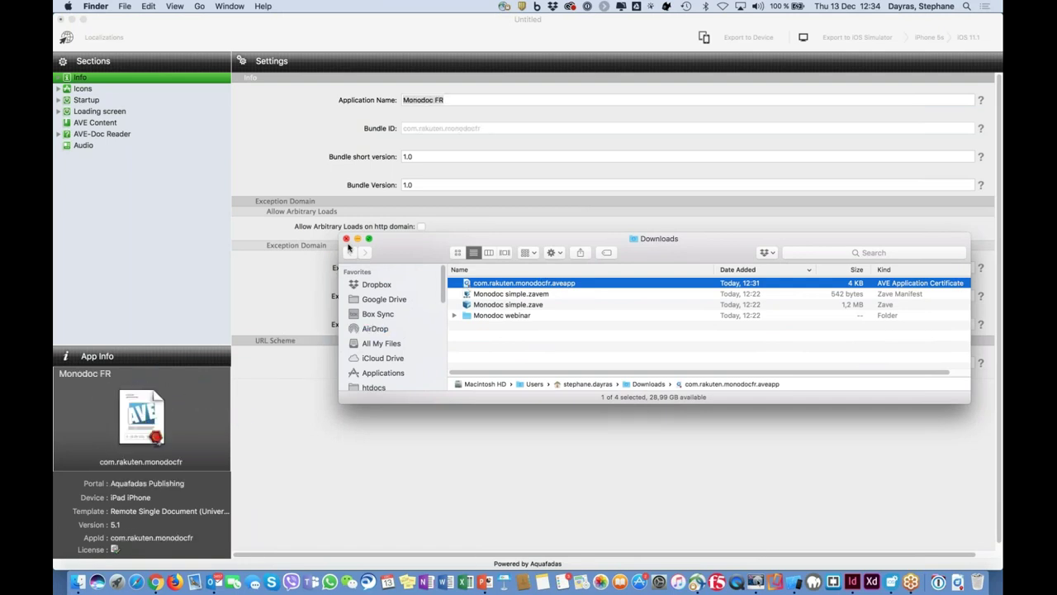
{"action": "left_click", "coordinate": [346, 239]}
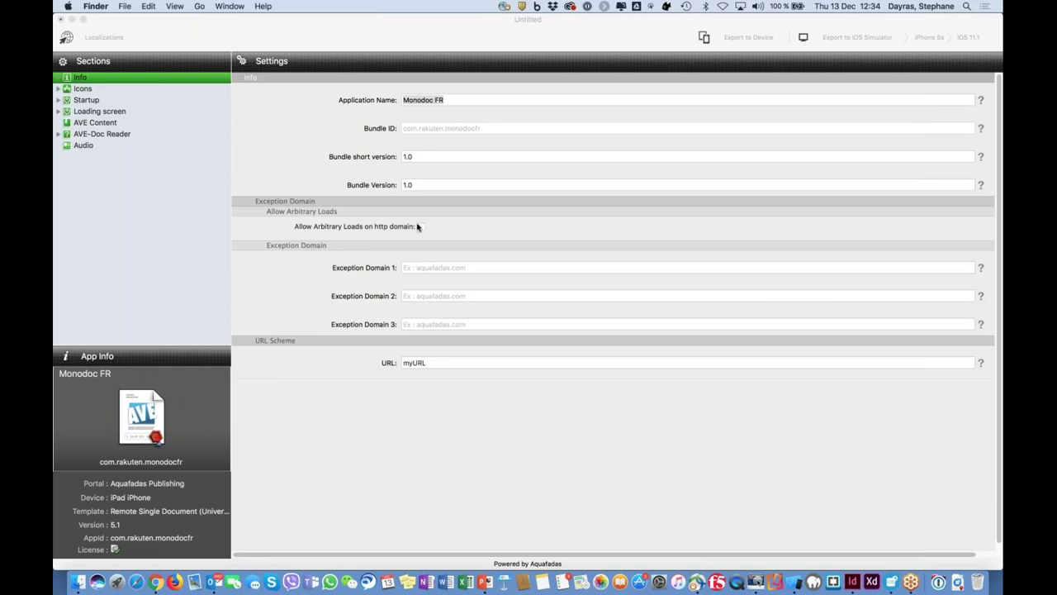
{"action": "left_click", "coordinate": [446, 100]}
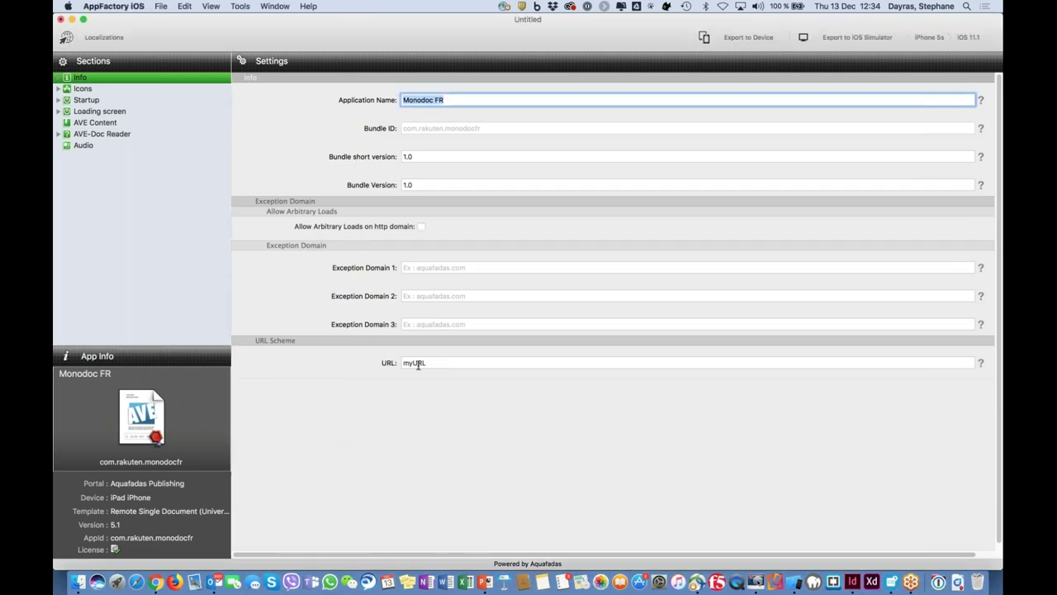
Review the project's icon, startup and loading screen image settings.
{"action": "left_click", "coordinate": [79, 89]}
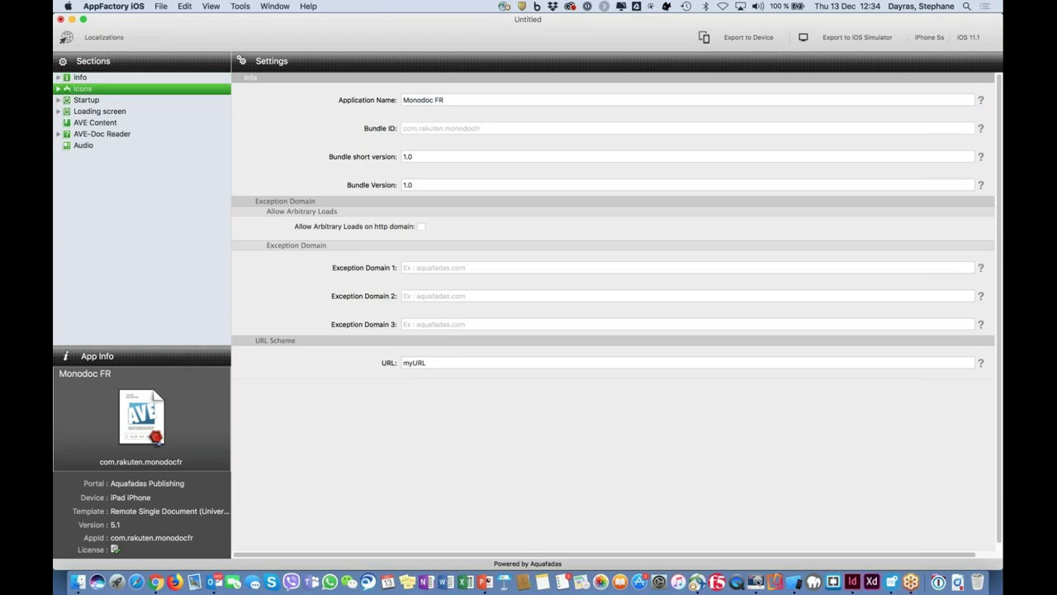
{"action": "left_click", "coordinate": [96, 100]}
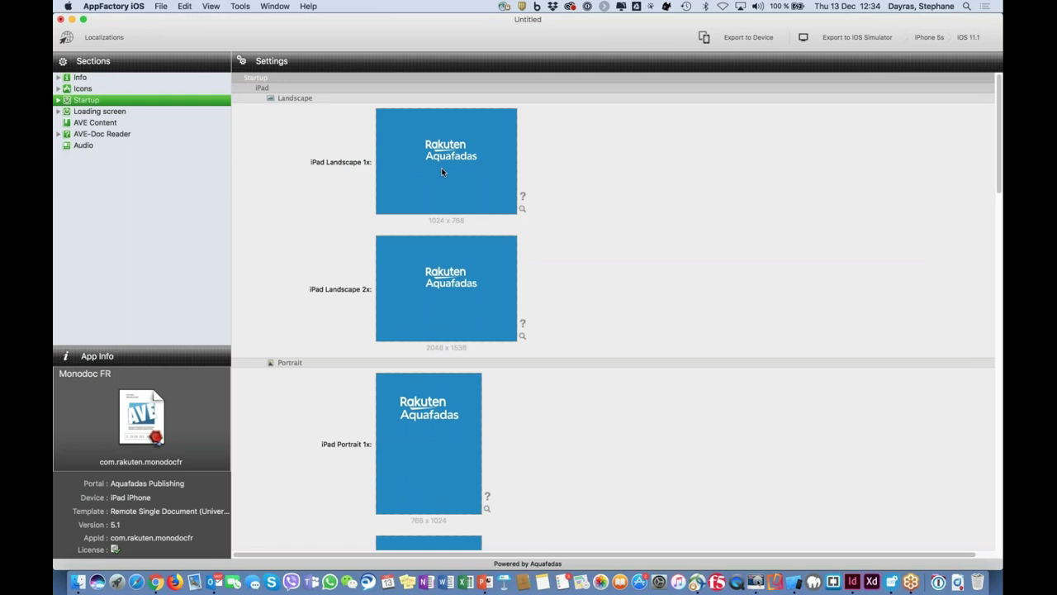
{"action": "left_click", "coordinate": [92, 112]}
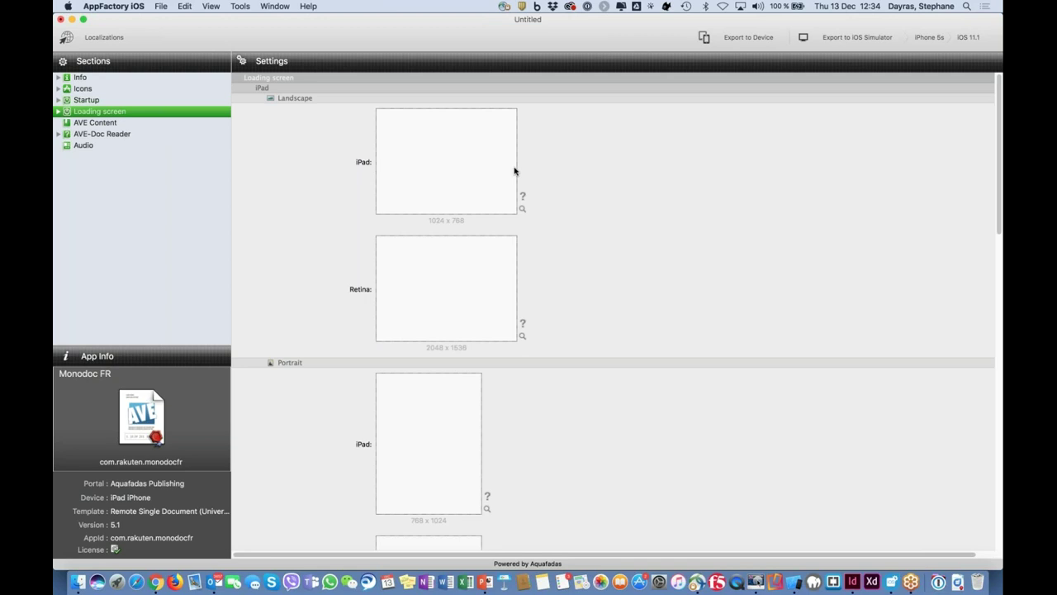
{"action": "left_click", "coordinate": [83, 100]}
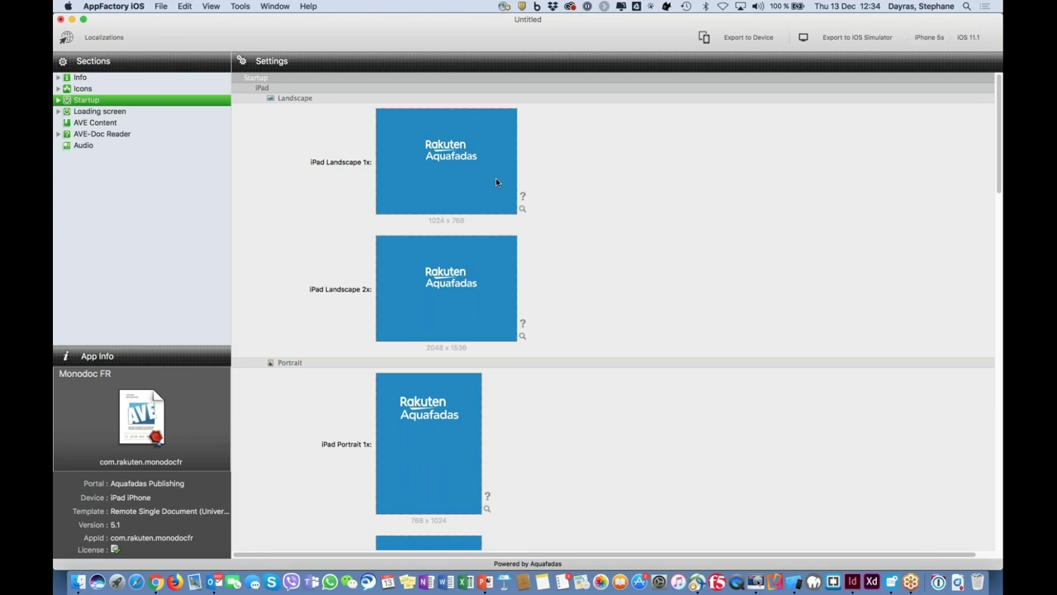
Show the AVE Content settings, switch to Cloud Connect in Chrome and copy the Numéro ID of the Monodoc FR issue.
{"action": "left_click", "coordinate": [102, 124]}
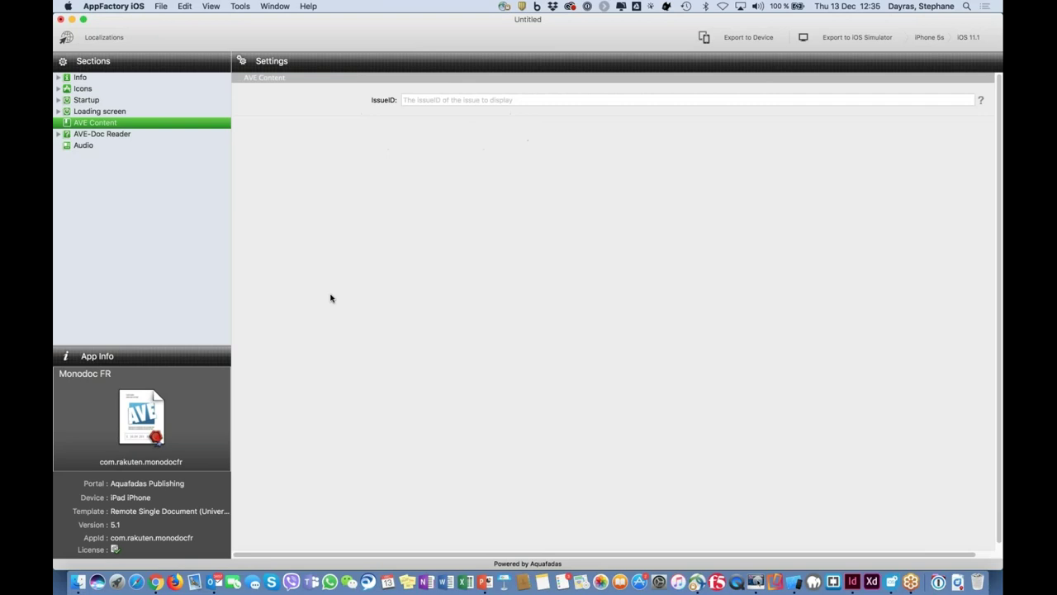
{"action": "left_click", "coordinate": [155, 582]}
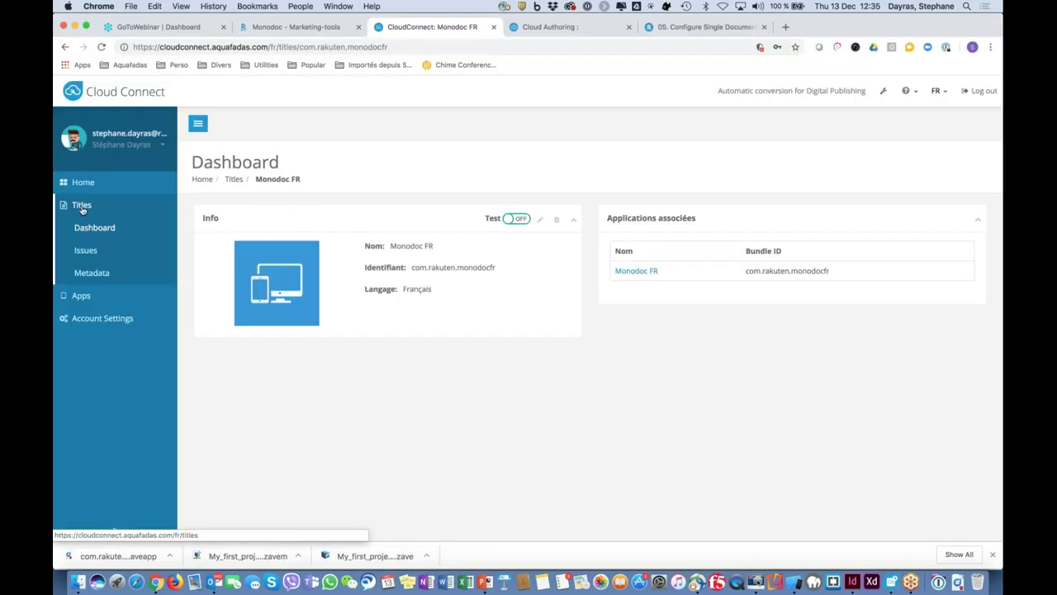
{"action": "left_click", "coordinate": [83, 252]}
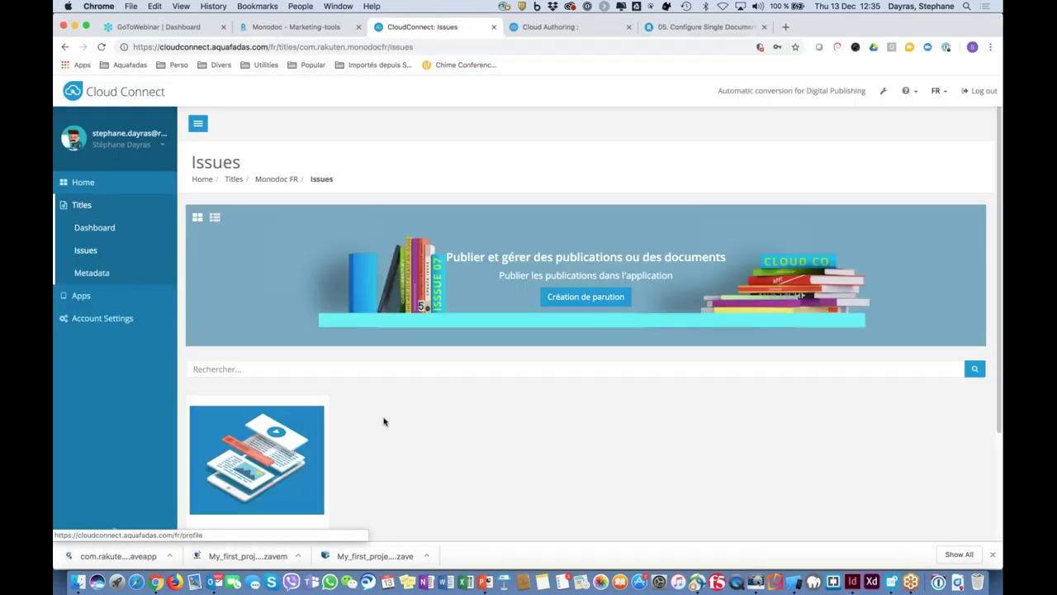
{"action": "scroll", "coordinate": [385, 421], "scroll_direction": "down", "scroll_amount": 1}
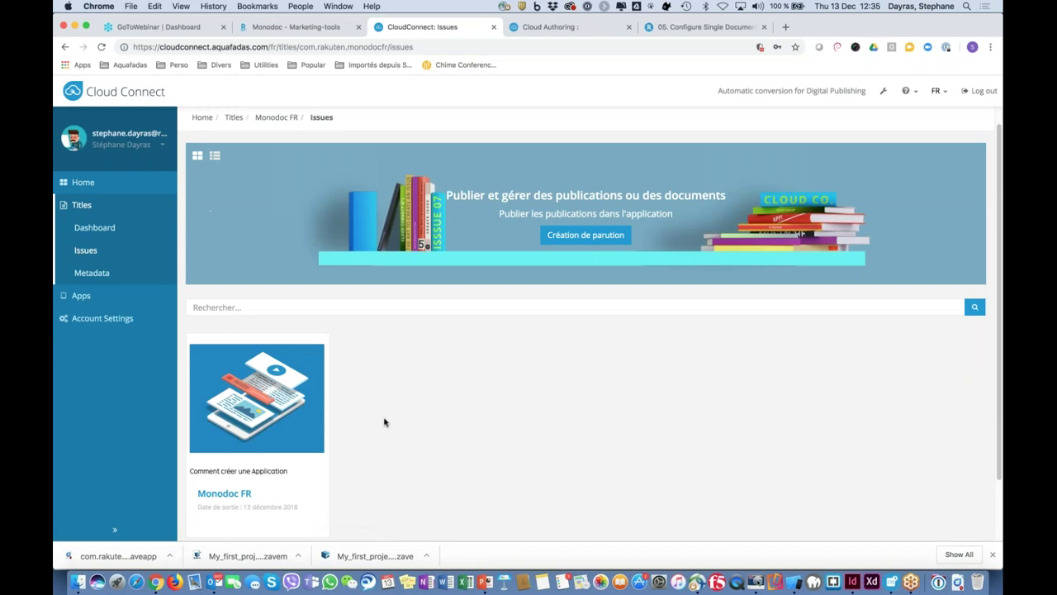
{"action": "left_click", "coordinate": [276, 396]}
{"action": "scroll", "coordinate": [359, 389], "scroll_direction": "down", "scroll_amount": 1}
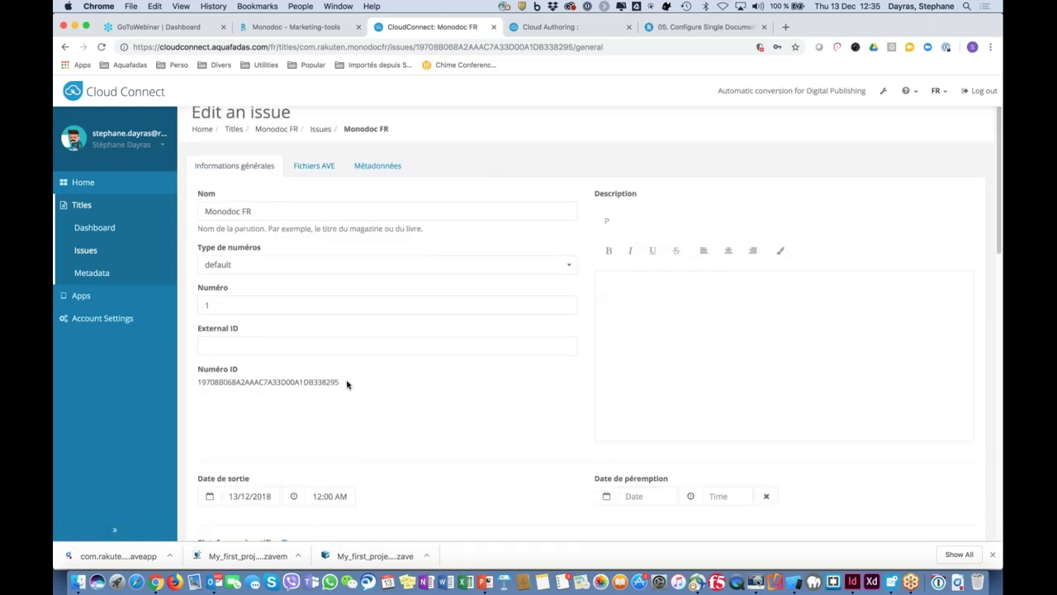
{"action": "left_click_drag", "start_coordinate": [339, 382], "coordinate": [196, 382]}
{"action": "key", "text": "super+c"}
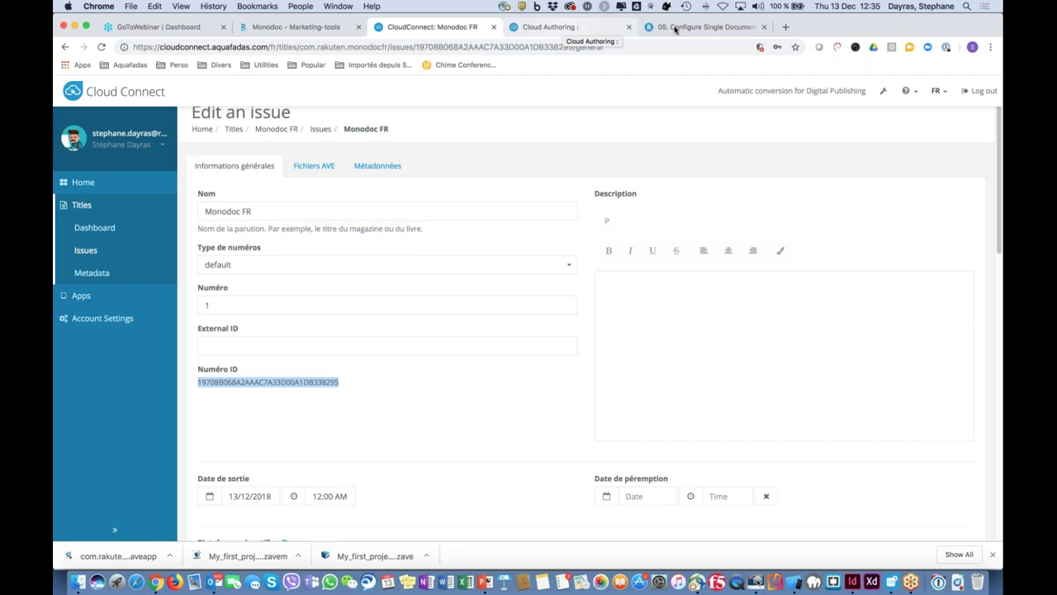
{"action": "left_click", "coordinate": [544, 29]}
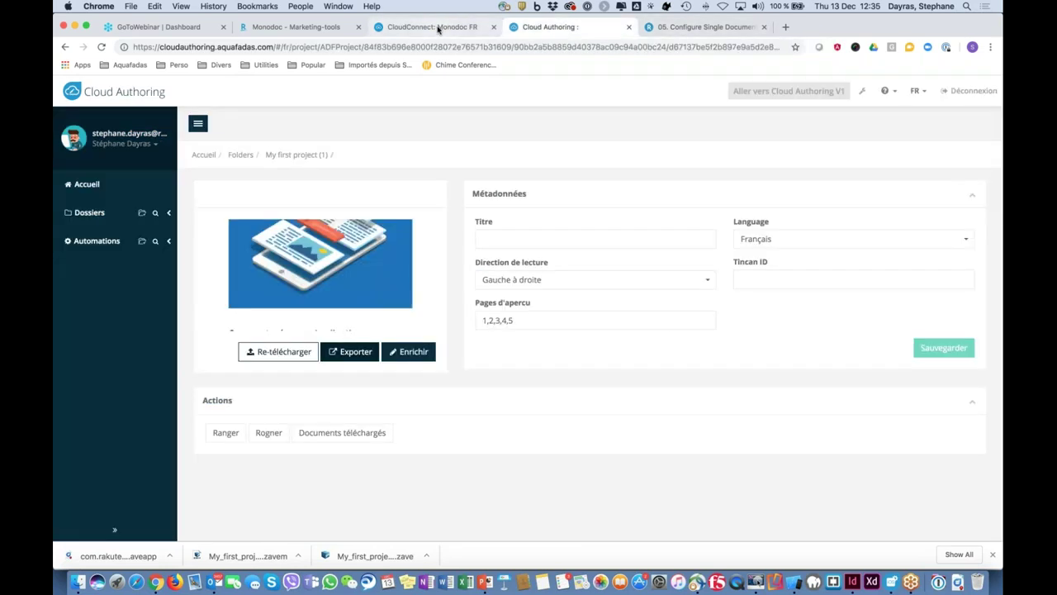
{"action": "left_click", "coordinate": [438, 27]}
Switch back to AppFactory and paste the copied issue ID as the AVE Content IssueID.
{"action": "left_click", "coordinate": [892, 582]}
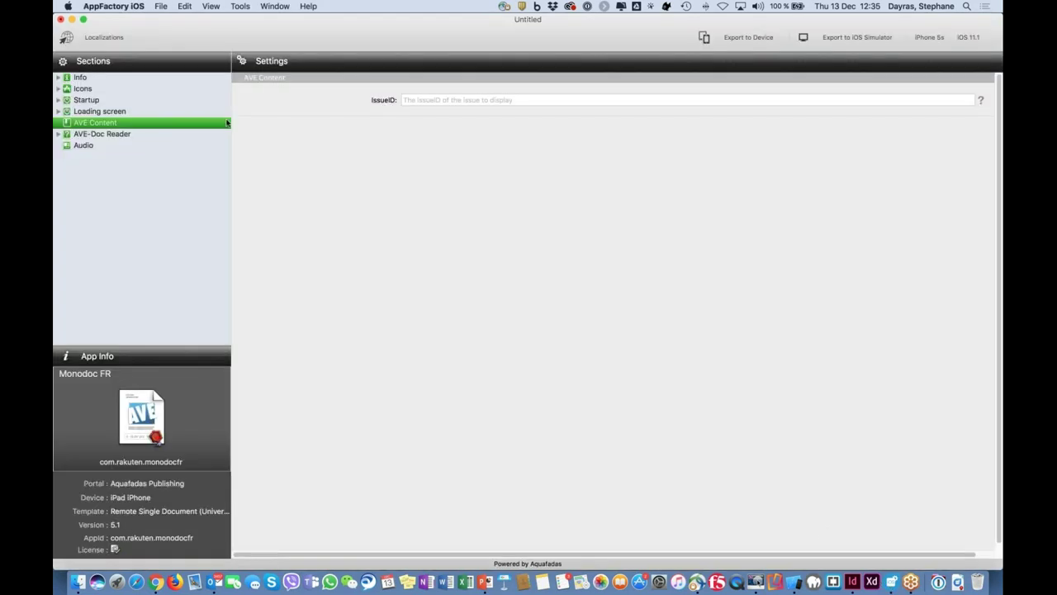
{"action": "left_click", "coordinate": [413, 100]}
{"action": "key", "text": "super+v"}
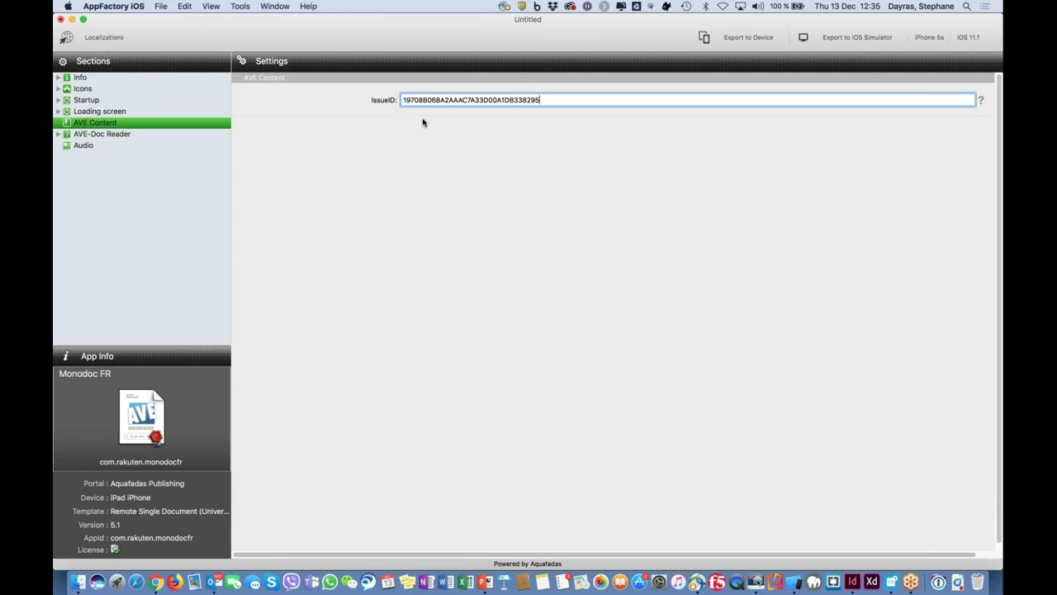
Return to the Info settings and set the iOS Simulator export target to iPad (5th generation) with iOS 11.1.
{"action": "left_click", "coordinate": [78, 80]}
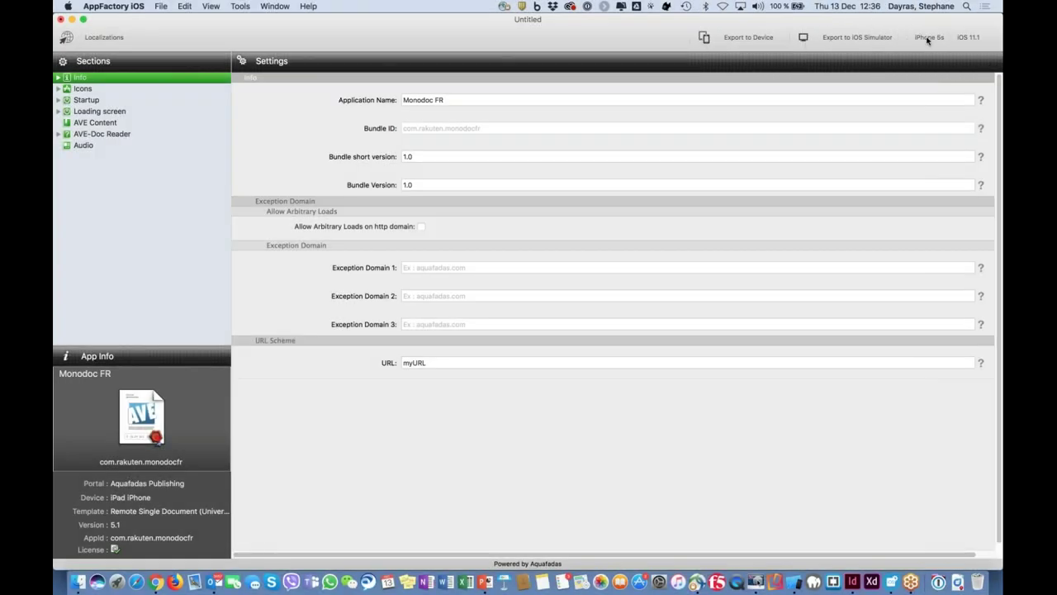
{"action": "left_click", "coordinate": [929, 38]}
{"action": "mouse_move", "coordinate": [880, 156]}
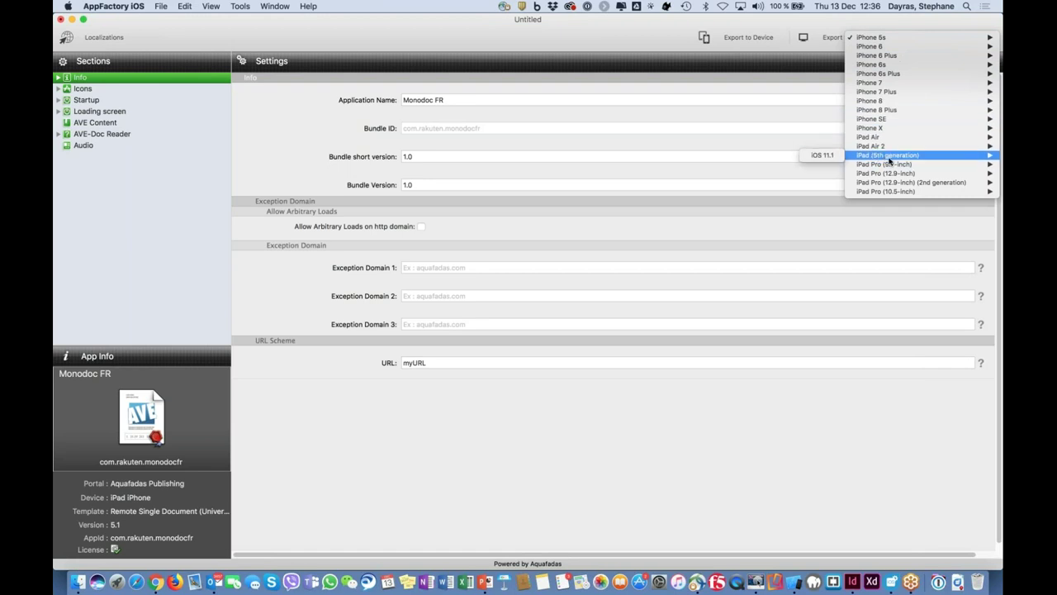
{"action": "left_click", "coordinate": [824, 25]}
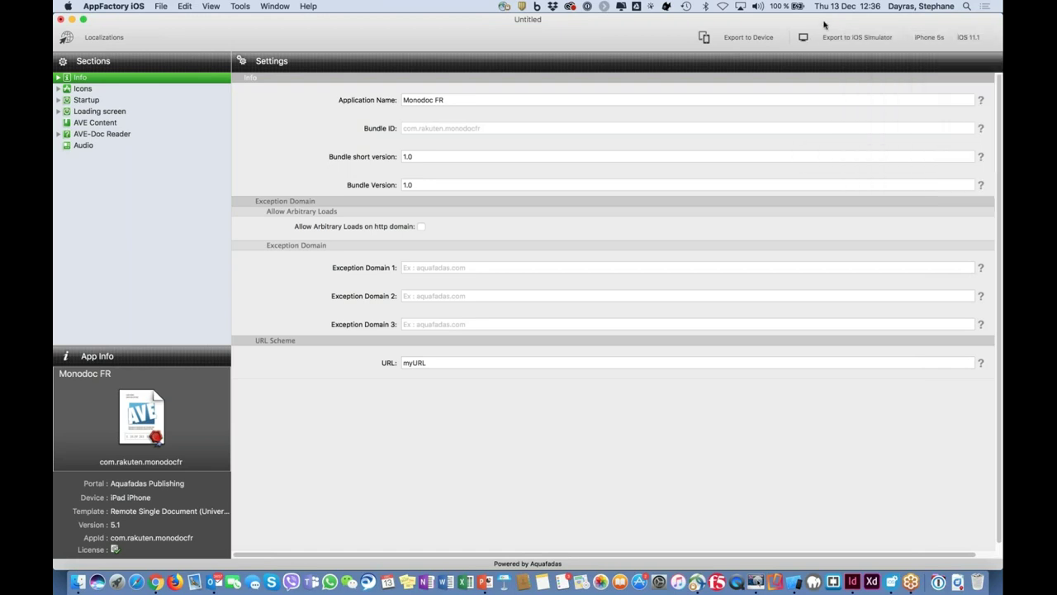
{"action": "left_click", "coordinate": [927, 38]}
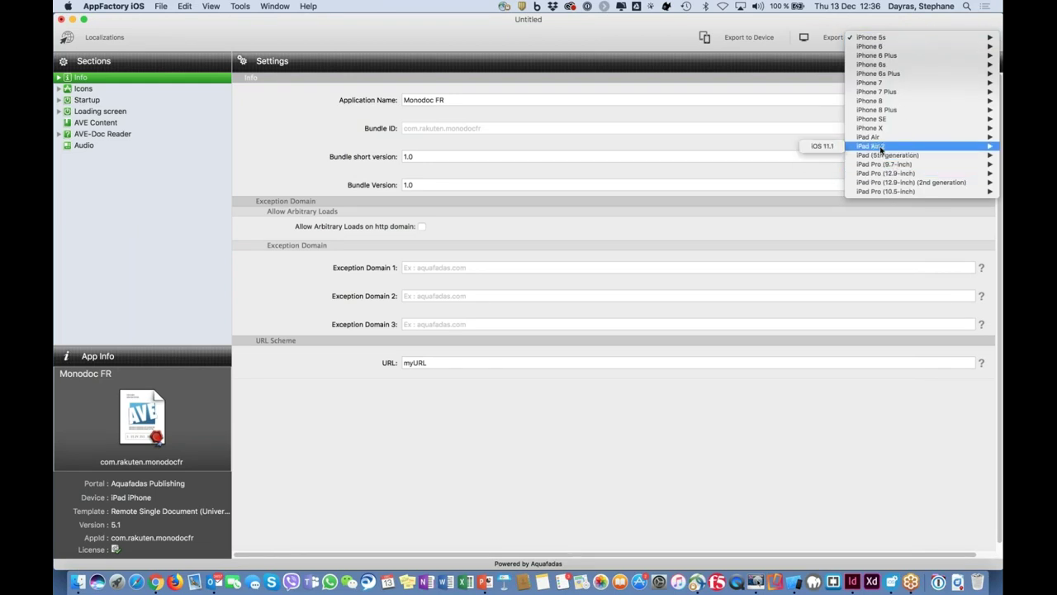
{"action": "left_click", "coordinate": [813, 154]}
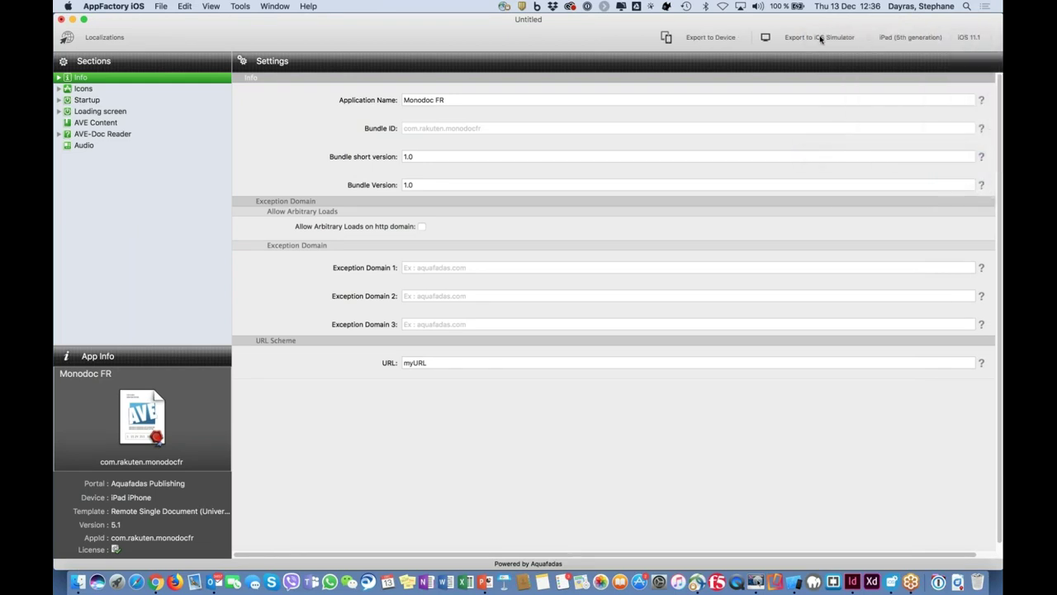
Export the Monodoc FR app to the iOS simulator and dismiss the alert shown on launch.
{"action": "left_click", "coordinate": [791, 39]}
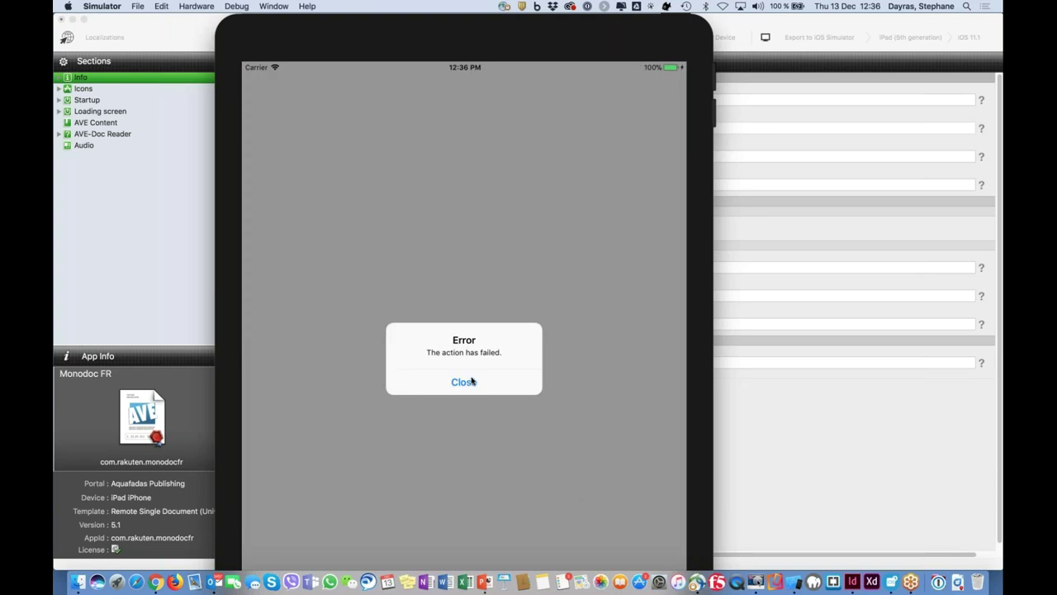
{"action": "left_click", "coordinate": [472, 381]}
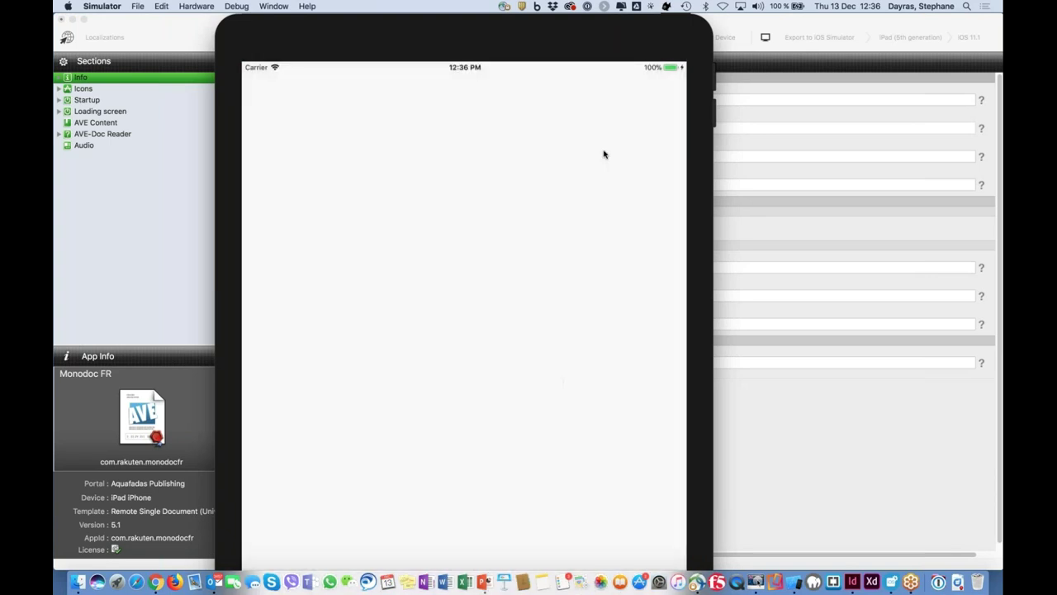
Rotate the simulated iPad to landscape, move it fully into view and return to its home screen.
{"action": "key", "text": "super+Left"}
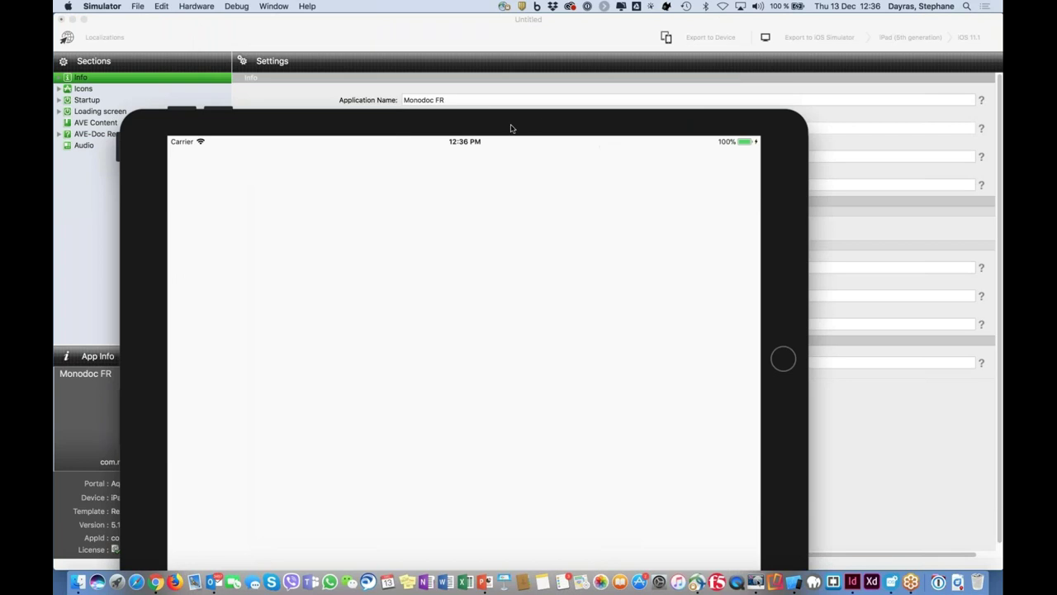
{"action": "left_click_drag", "start_coordinate": [510, 128], "coordinate": [576, 44]}
{"action": "left_click", "coordinate": [846, 275]}
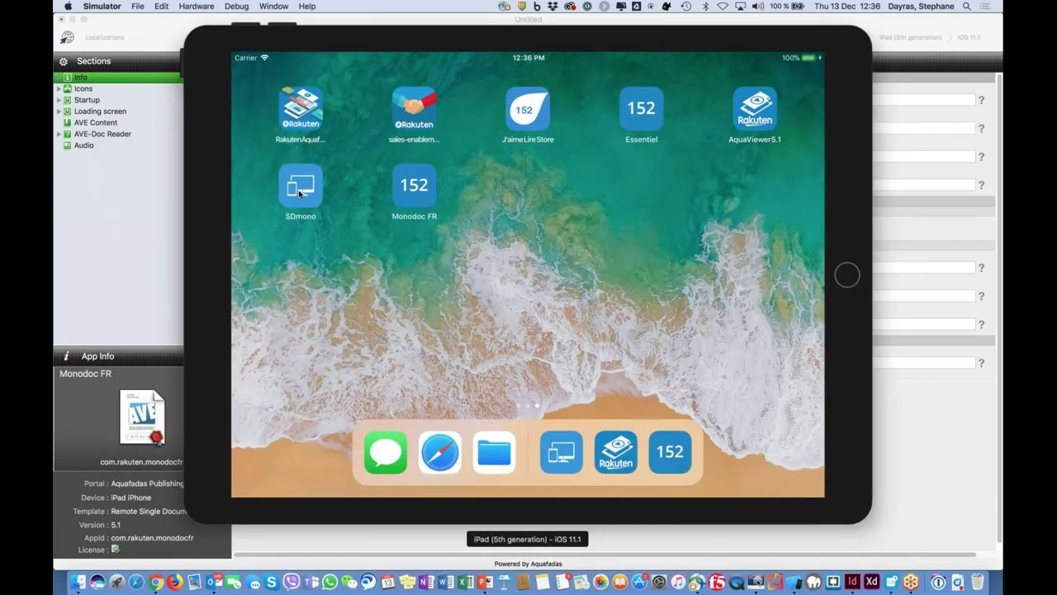
Launch the SDmono app on the simulated iPad to preview its single document, and return to the home screen.
{"action": "left_click", "coordinate": [297, 191]}
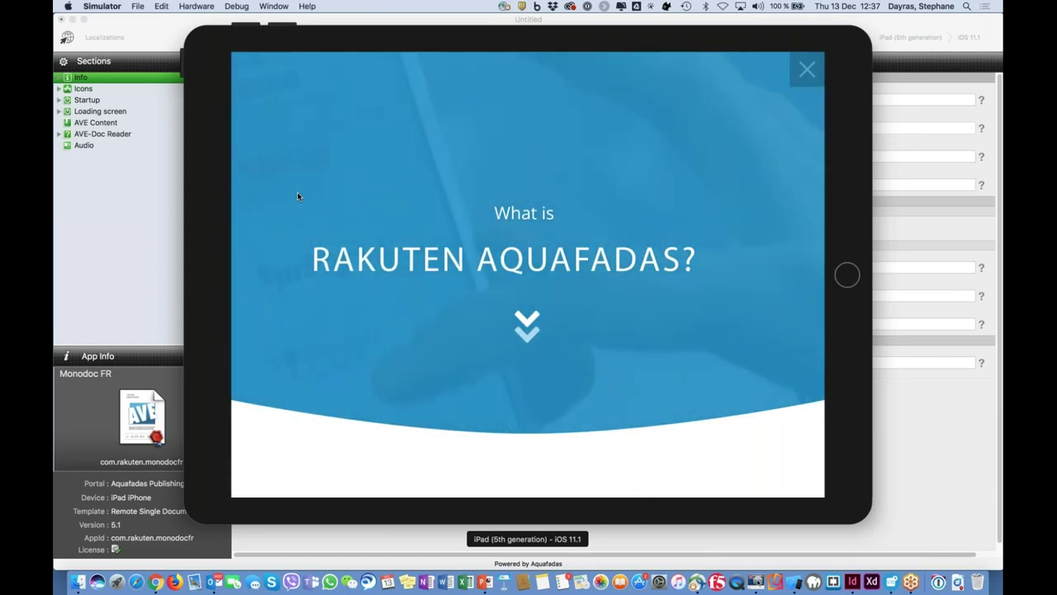
{"action": "left_click_drag", "start_coordinate": [465, 249], "coordinate": [464, 165]}
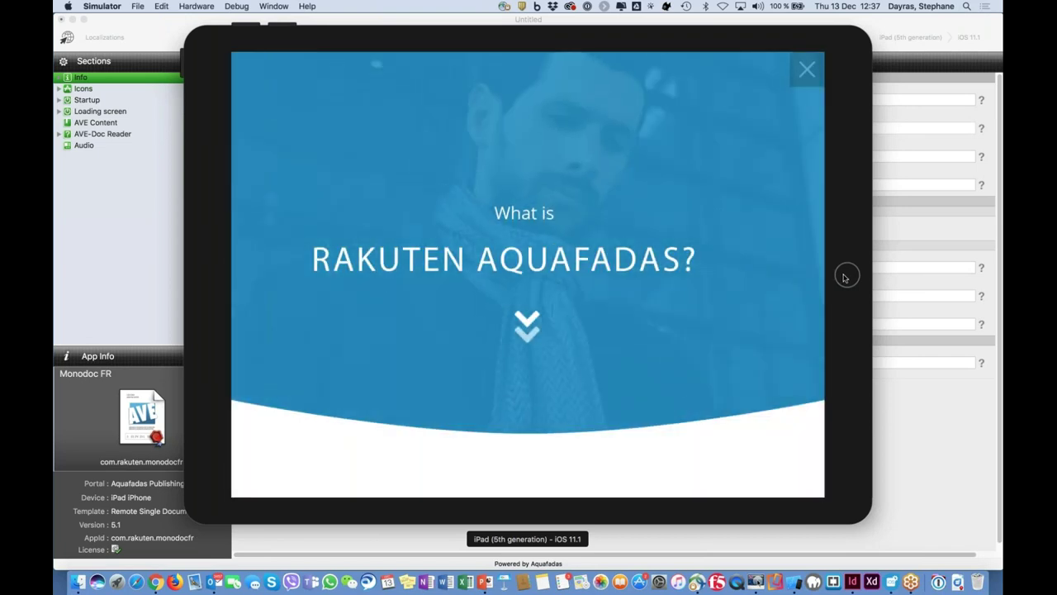
{"action": "left_click", "coordinate": [846, 275]}
Switch back to AppFactory, show the Export to Device configuration, profile and certificate options, and close them without exporting.
{"action": "left_click", "coordinate": [908, 374]}
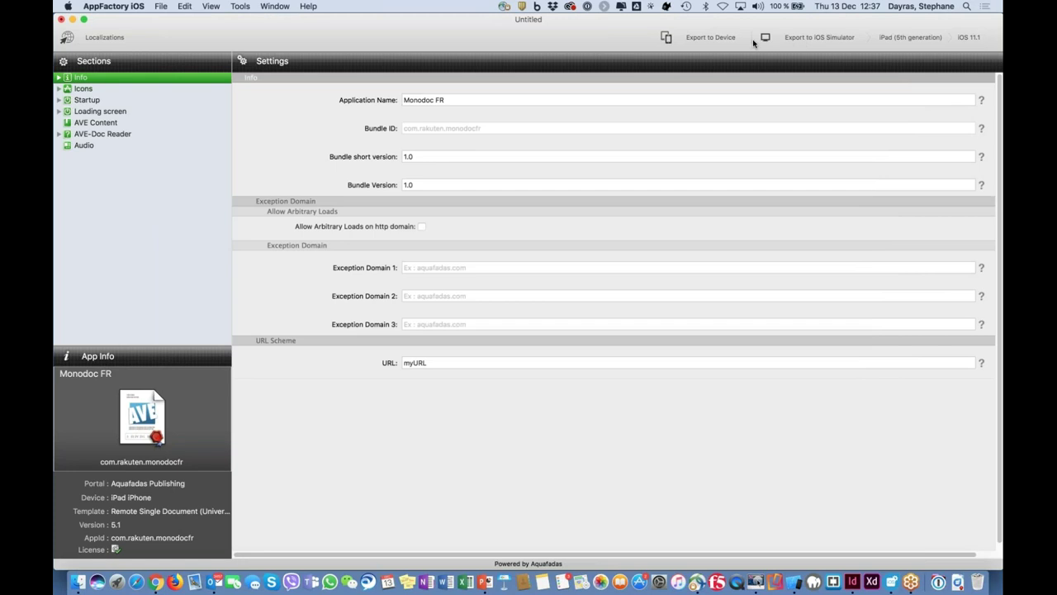
{"action": "left_click", "coordinate": [694, 39]}
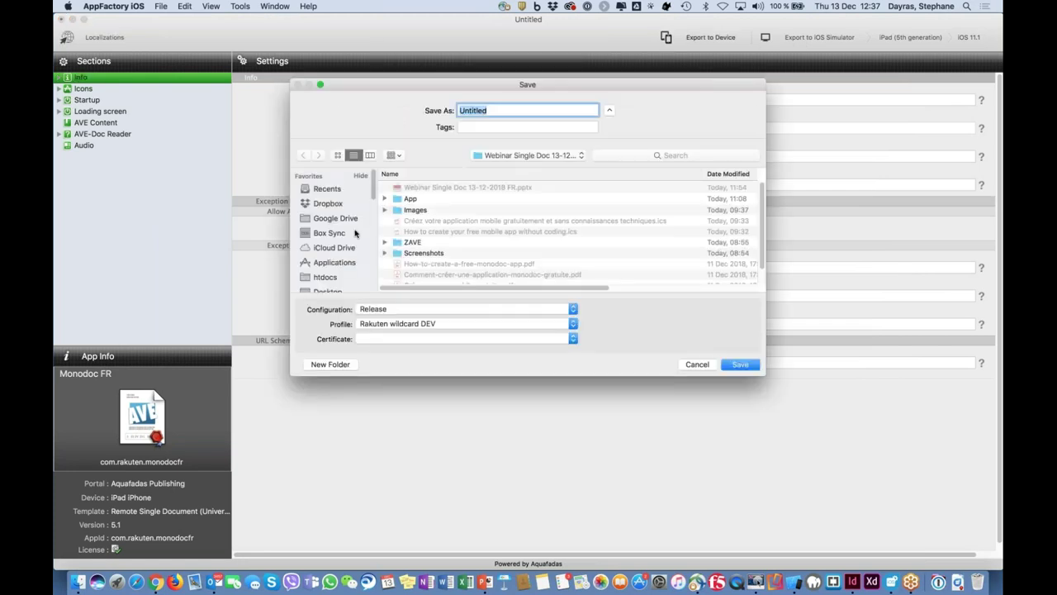
{"action": "left_click", "coordinate": [698, 365]}
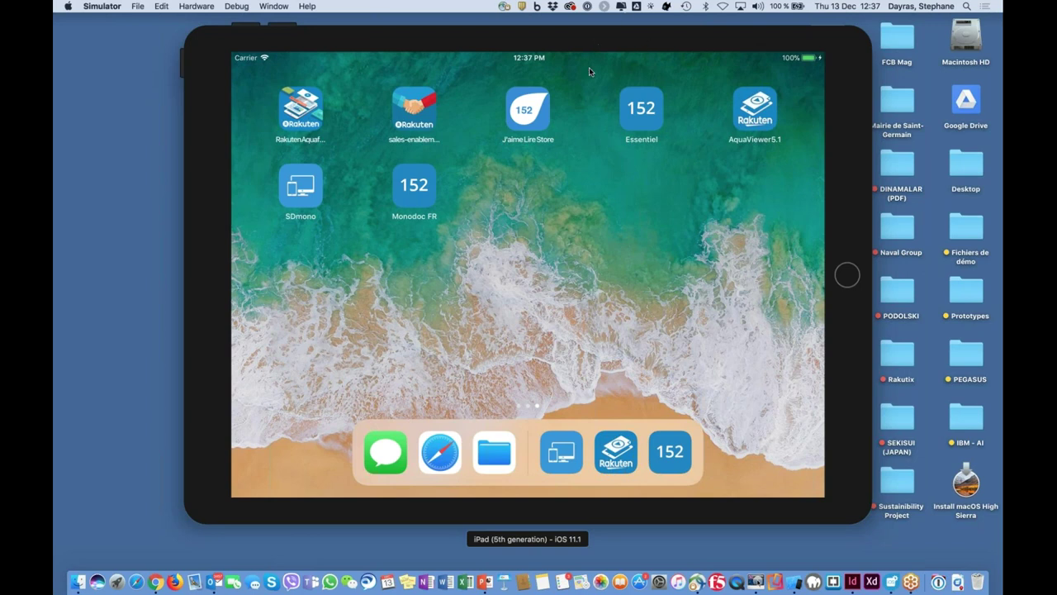
Reposition the simulated iPad window to uncover more desktop folders and switch focus to the desktop.
{"action": "left_click_drag", "start_coordinate": [434, 517], "coordinate": [342, 527]}
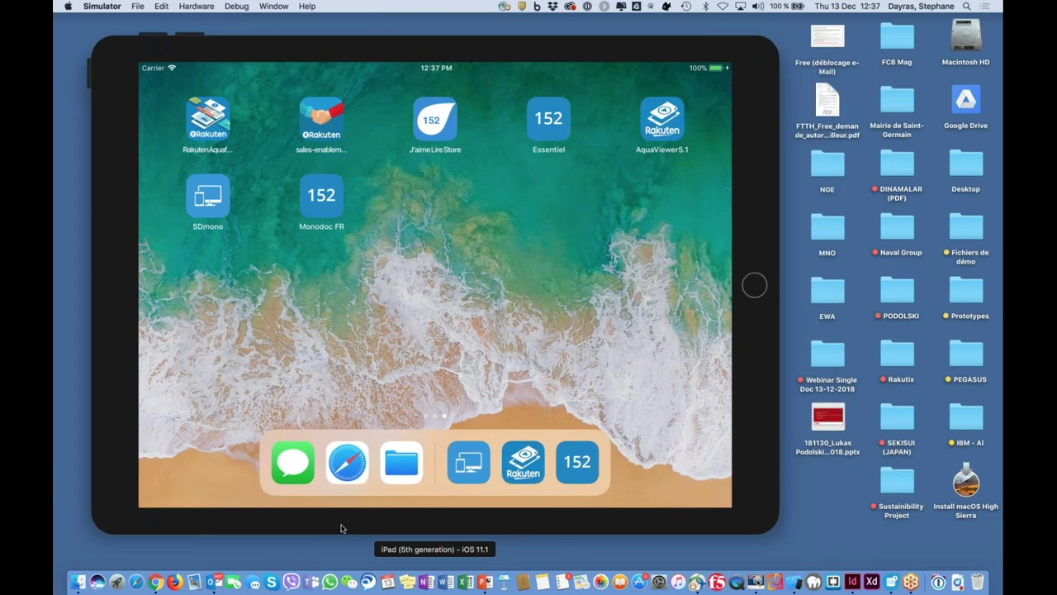
{"action": "left_click", "coordinate": [994, 114]}
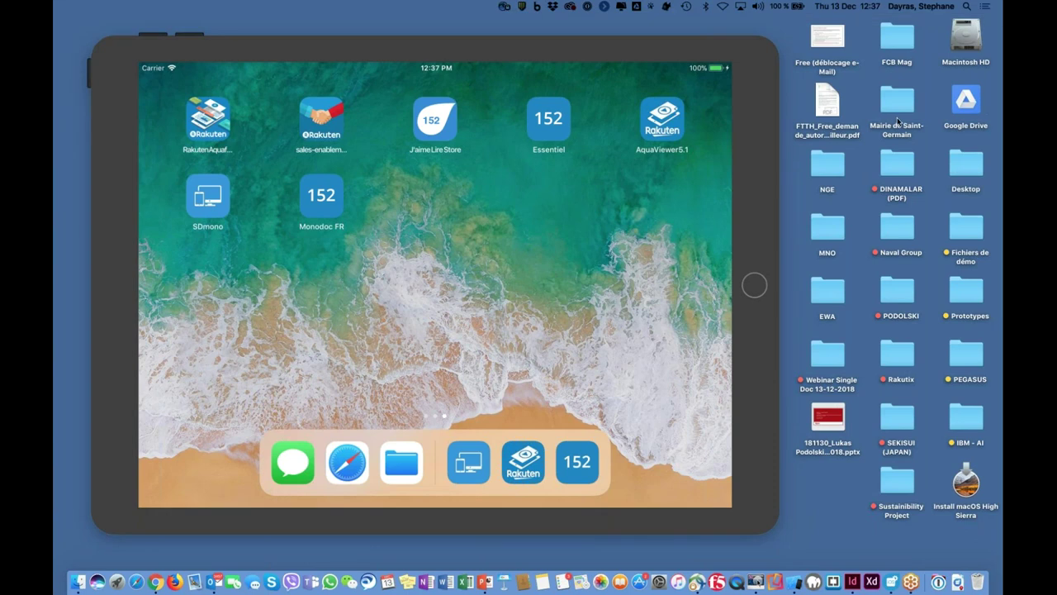